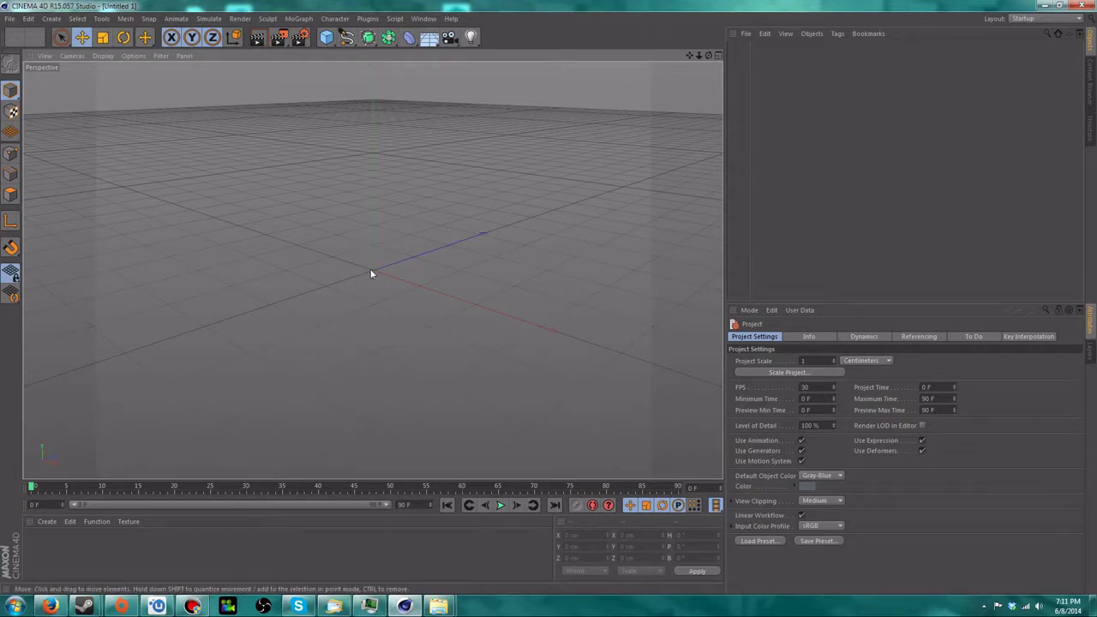
left_click_drag(372, 273, 543, 291, "alt")
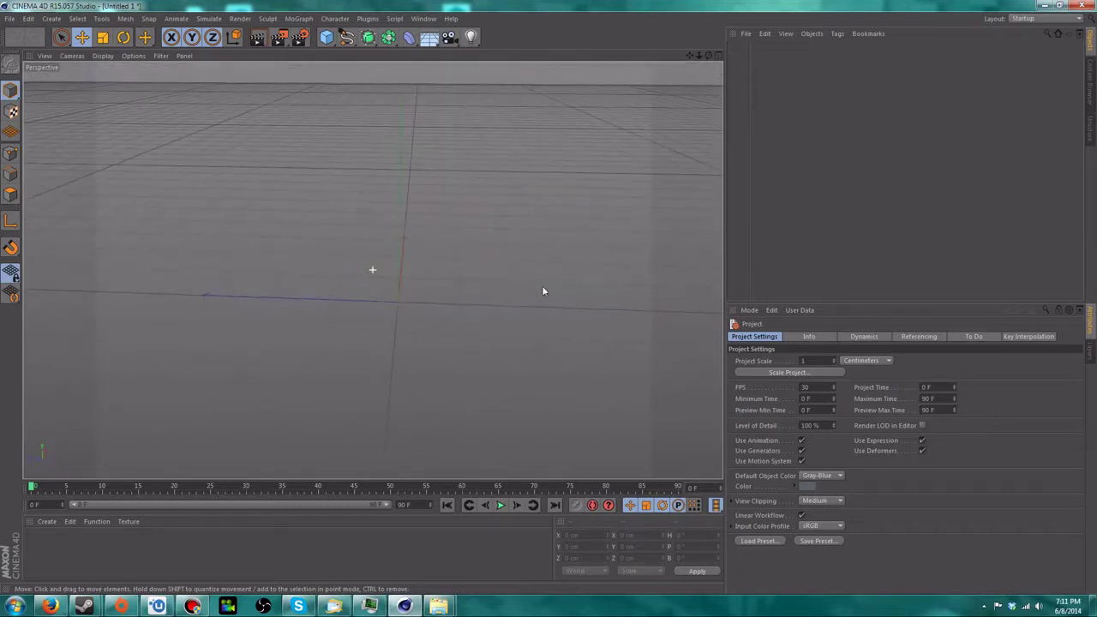
left_click_drag(425, 300, 276, 254, "alt")
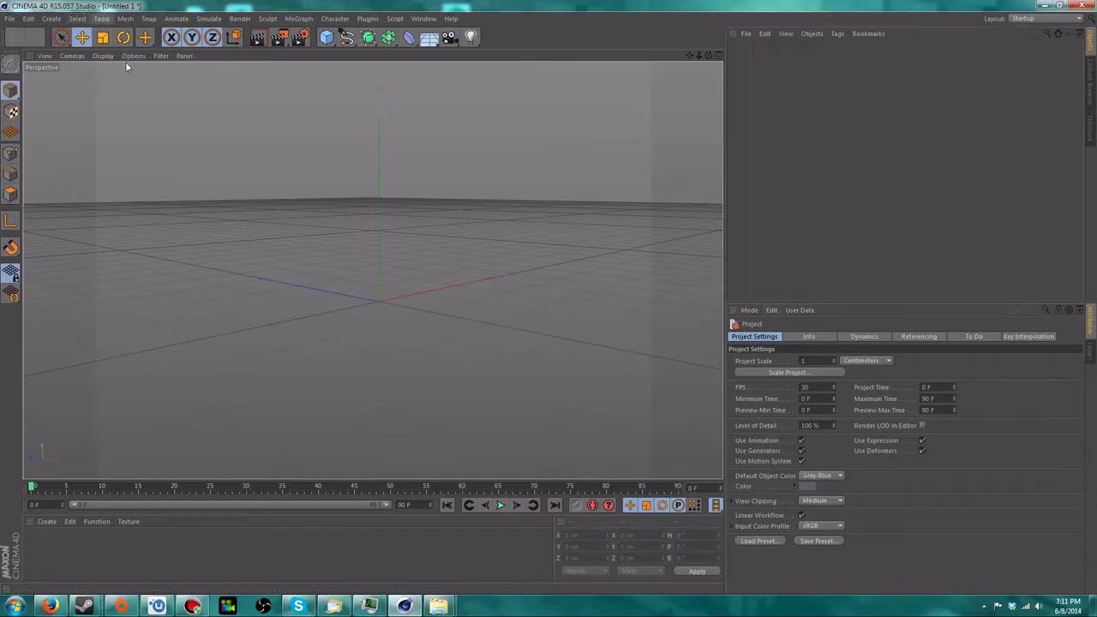
- Launch jMc2Obj-dev_r303.jar from the Downloads folder and bring the jMC2Obj window to the front
mouse_move(438, 607)
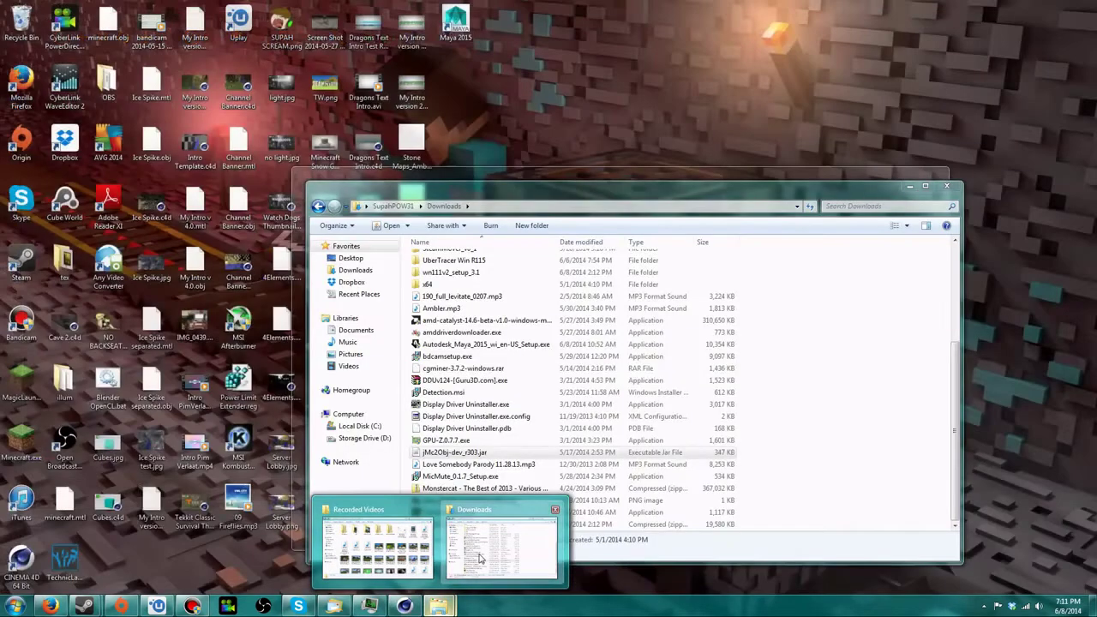
left_click(502, 548)
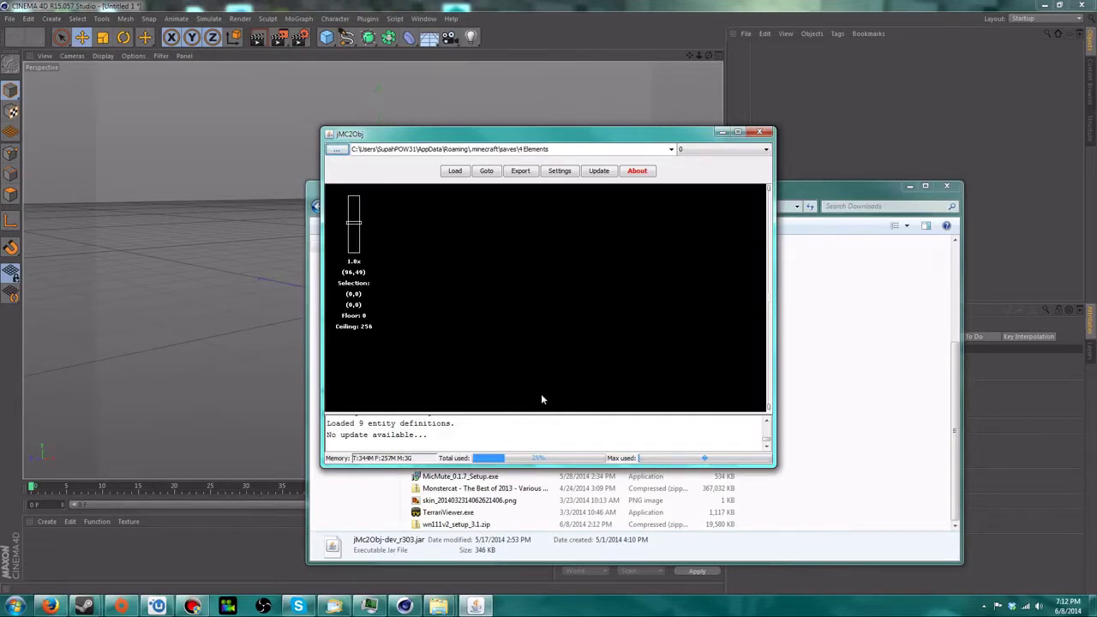
left_click(579, 5)
mouse_move(379, 308)
left_mouse_down("alt")
mouse_move(410, 345)
mouse_move(387, 308)
left_mouse_up("alt")
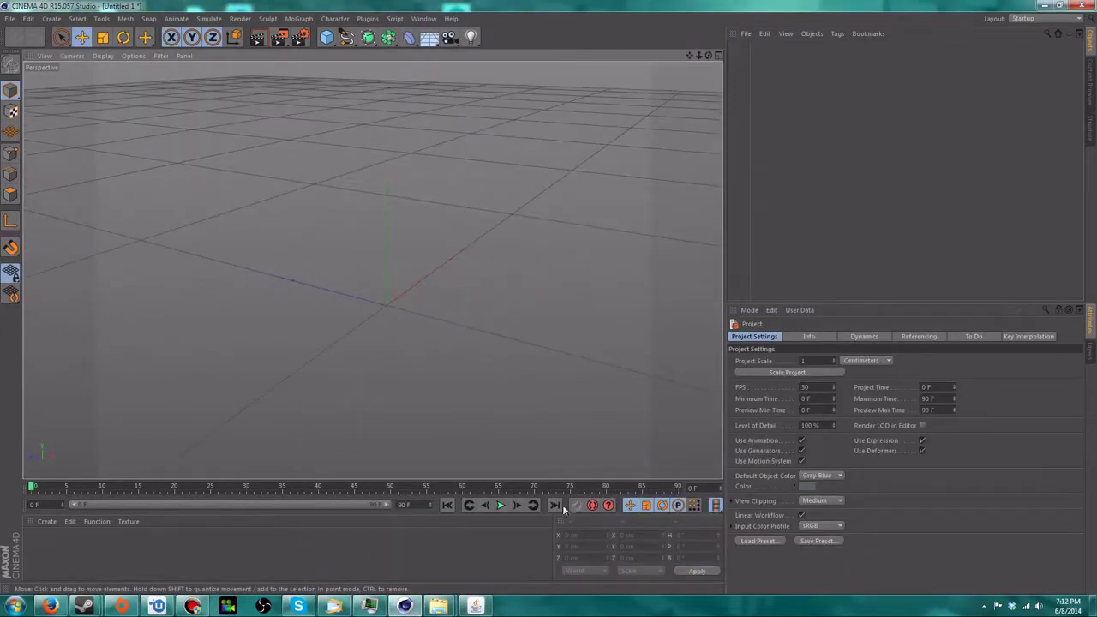
left_click(475, 606)
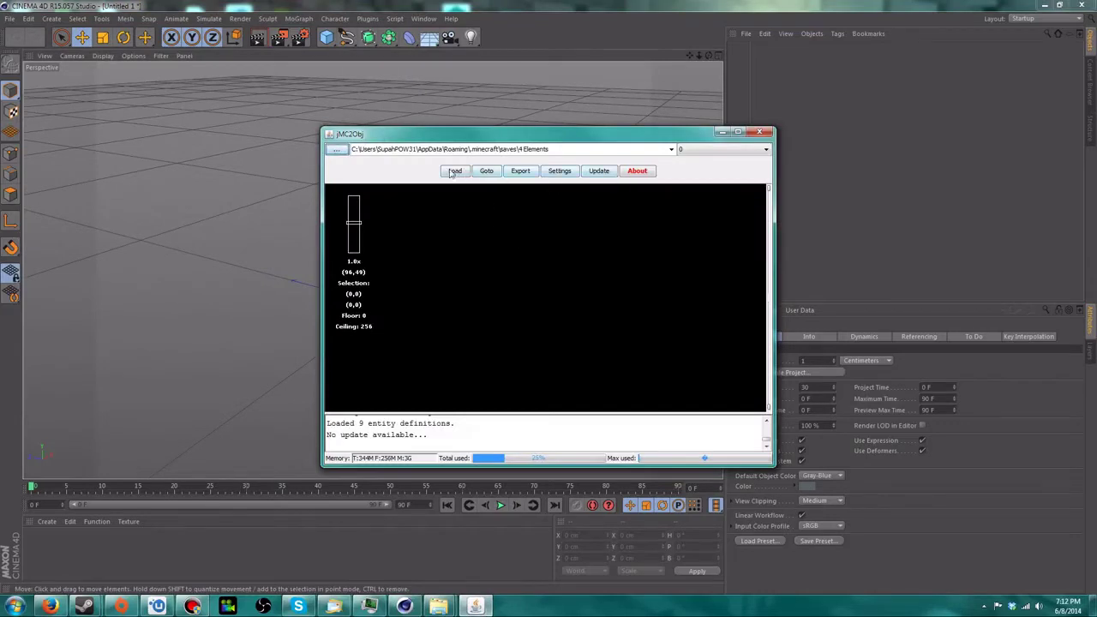
- Choose the "test" world in the Minecraft saves folder as the save to load
left_click(336, 151)
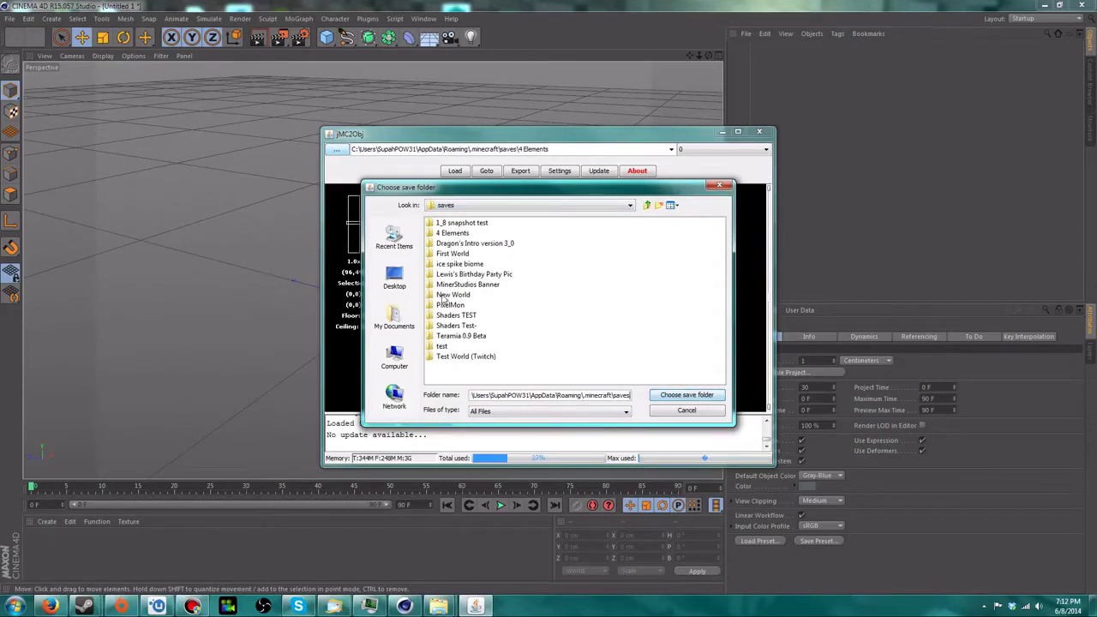
left_click(442, 347)
double_click(442, 346)
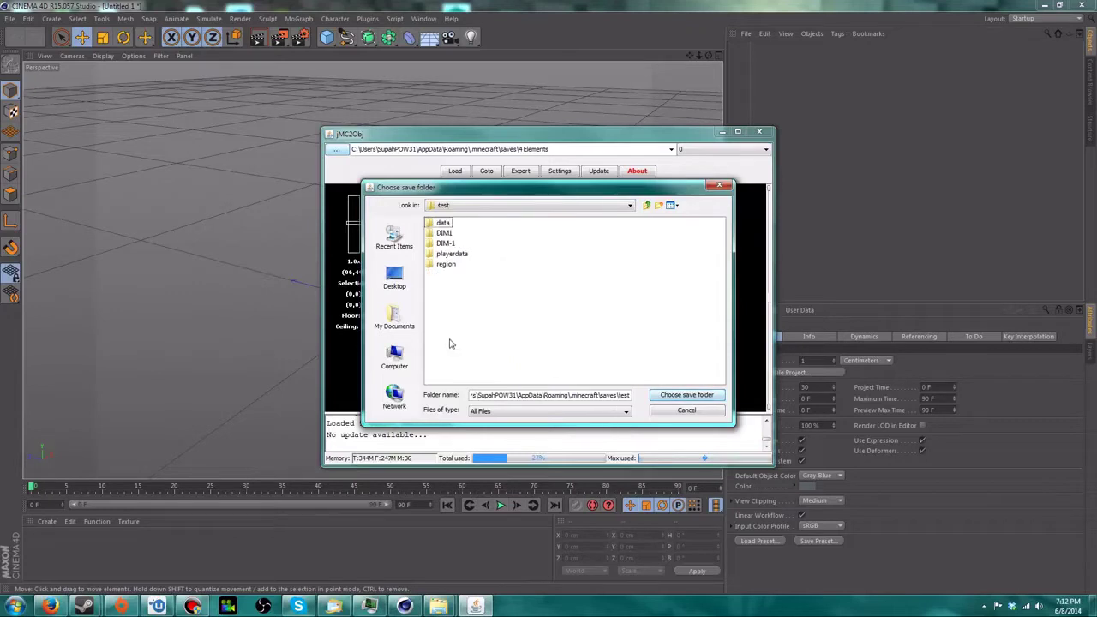
left_click(676, 396)
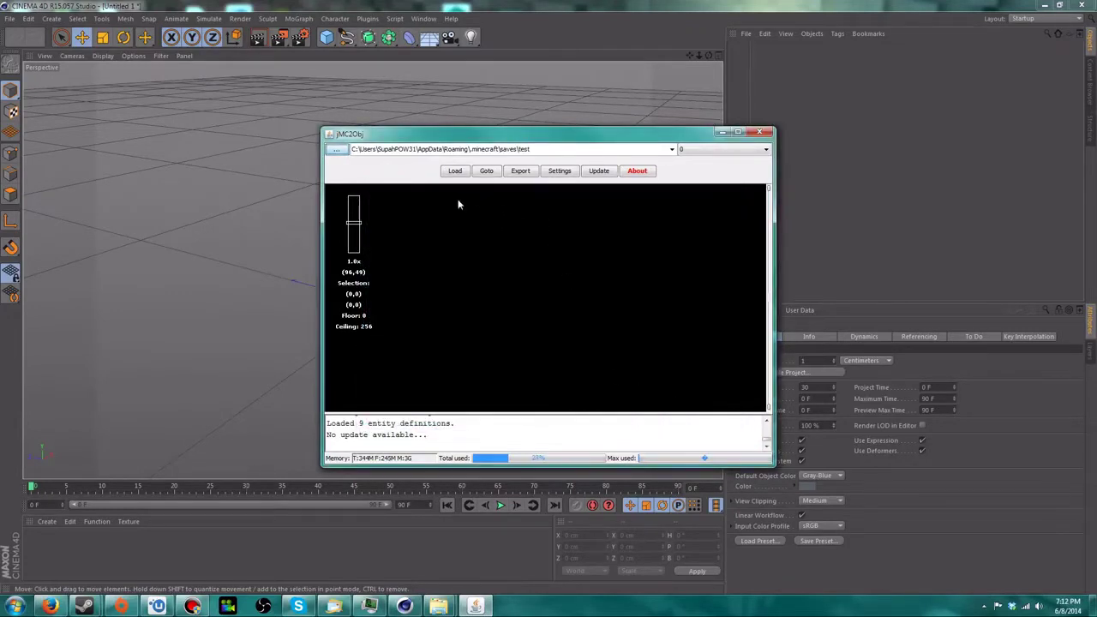
- Go back up to the saves folder, pick the "test" world again and load its map
left_click(338, 153)
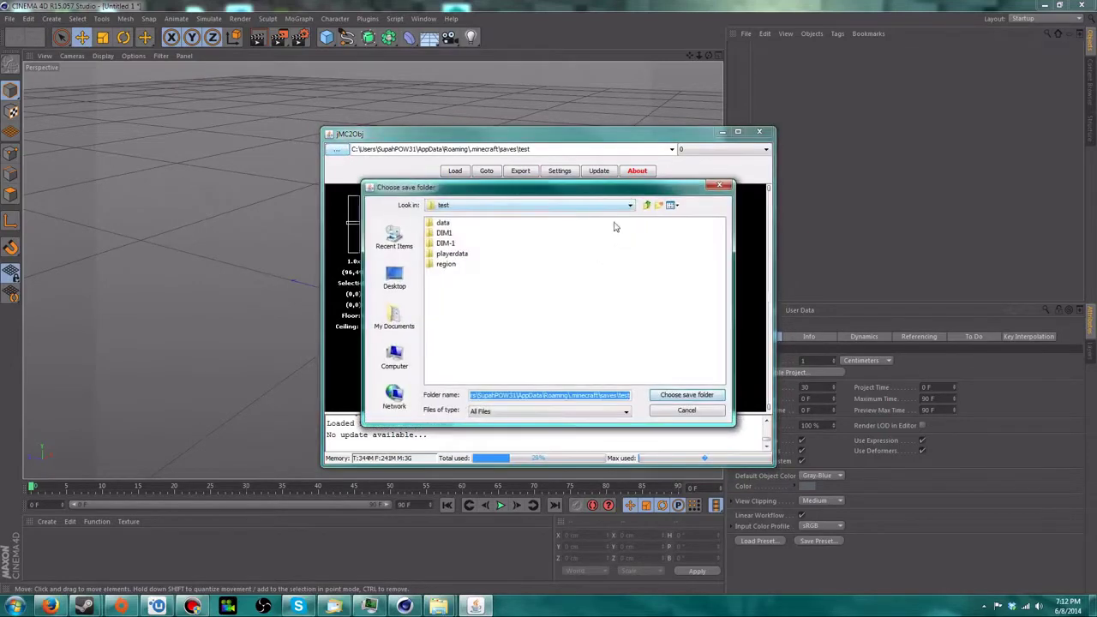
left_click(646, 206)
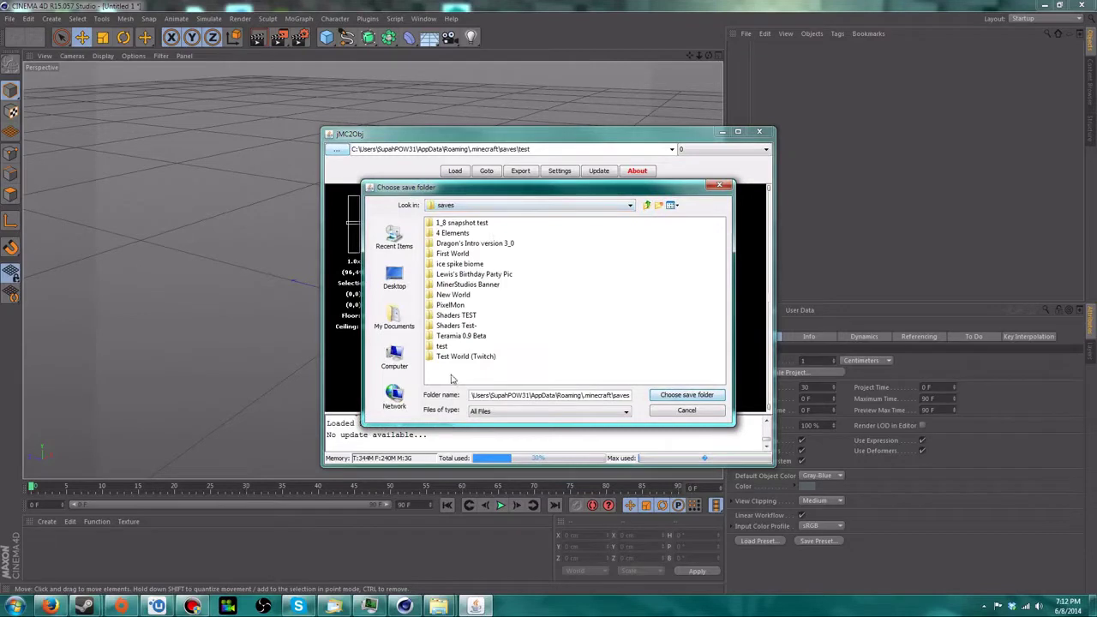
left_click(442, 347)
double_click(443, 347)
left_click(686, 394)
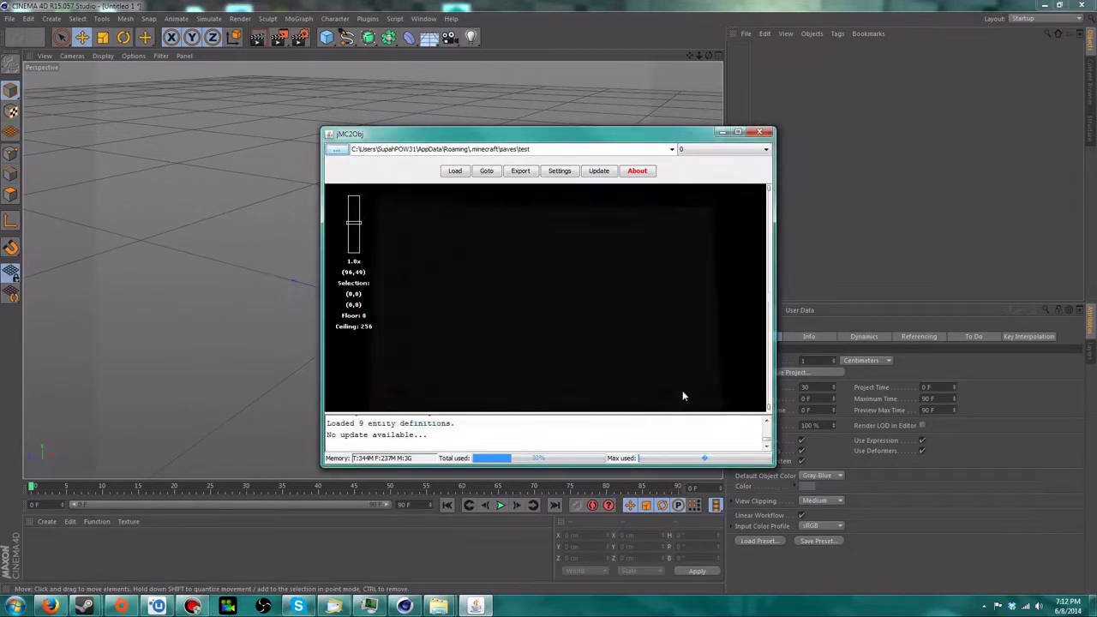
left_click(456, 171)
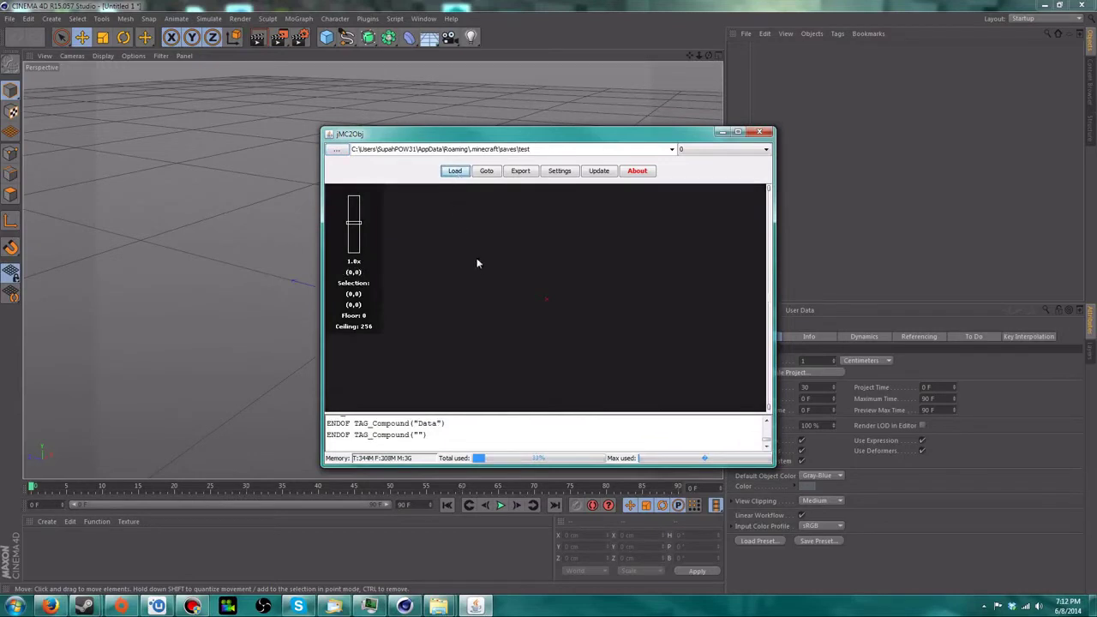
scroll(542, 322, "down", 3)
left_click_drag(532, 351, 553, 284)
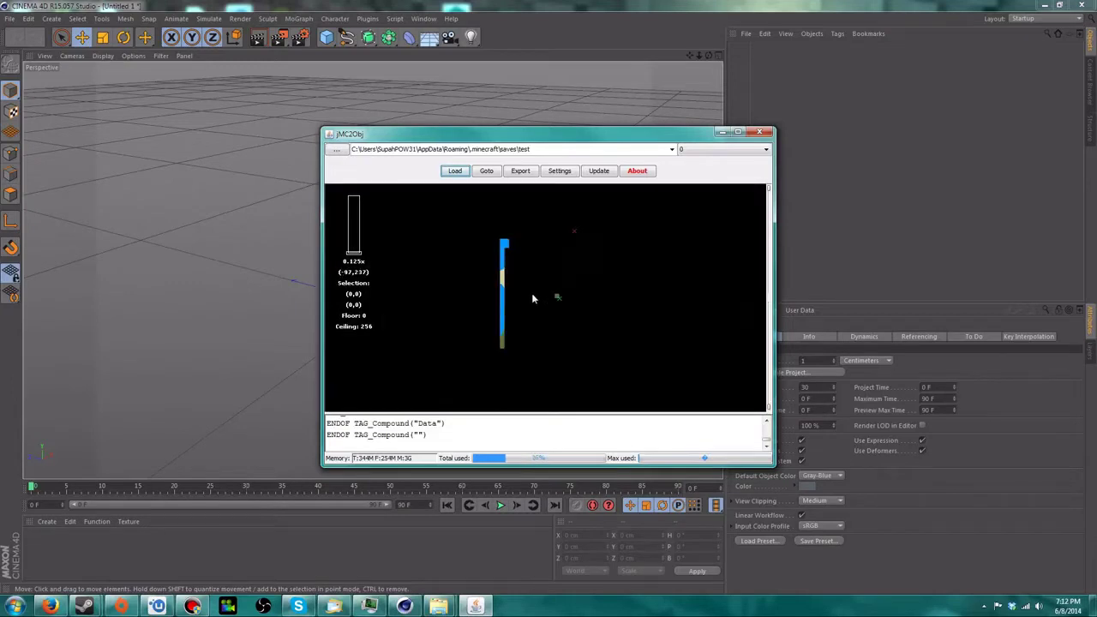
left_click(450, 173)
- Choose the "Test World (Twitch)" save folder and load its map
left_click(336, 149)
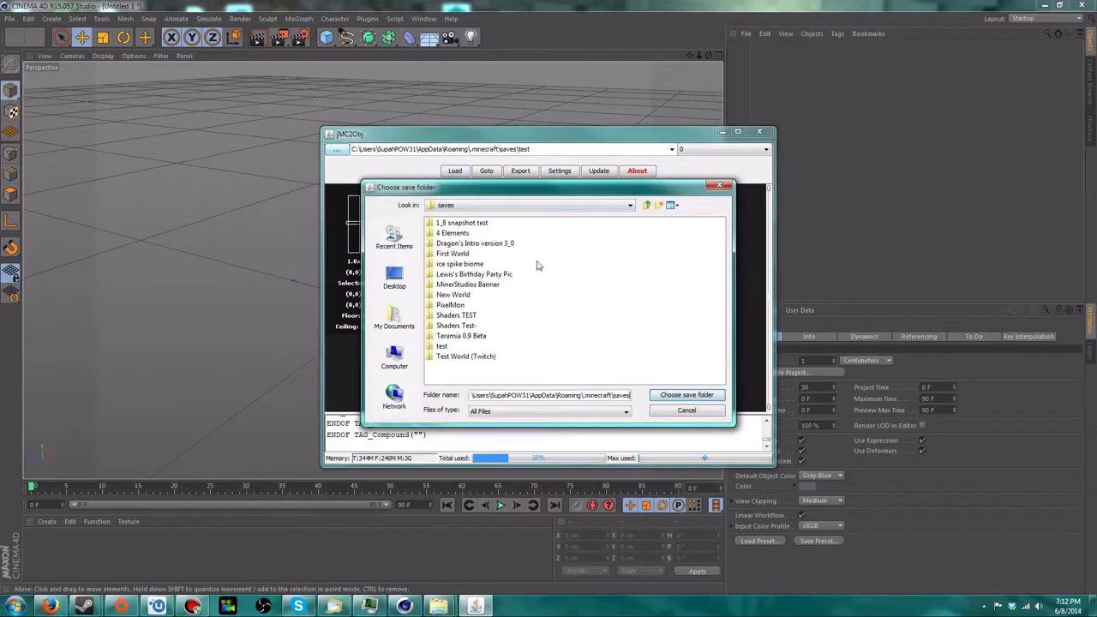
double_click(454, 357)
left_click(686, 394)
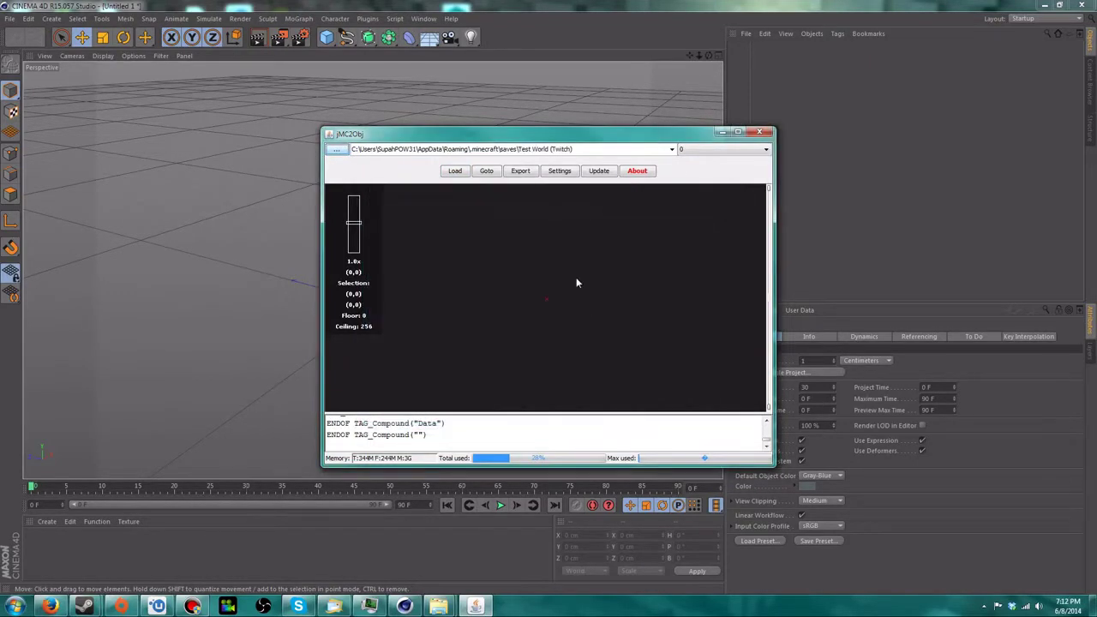
left_click(461, 173)
- Select a rectangular area of the forest and lakes in the map's western half, from about (-156,135) to (228,435)
scroll(497, 254, "down", 3)
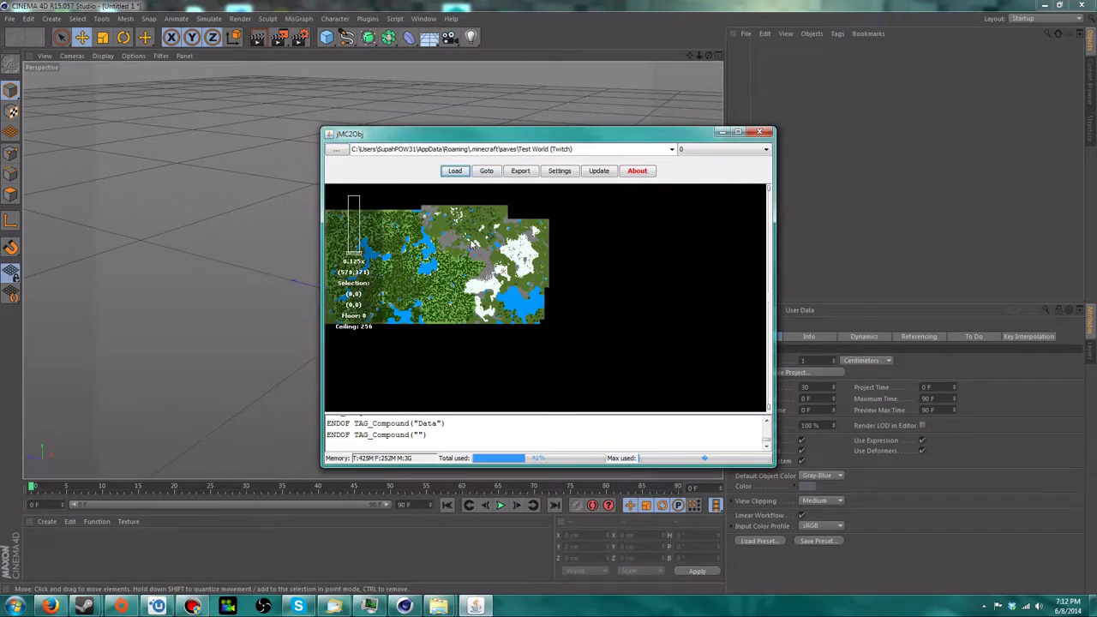
left_click_drag(485, 263, 536, 277)
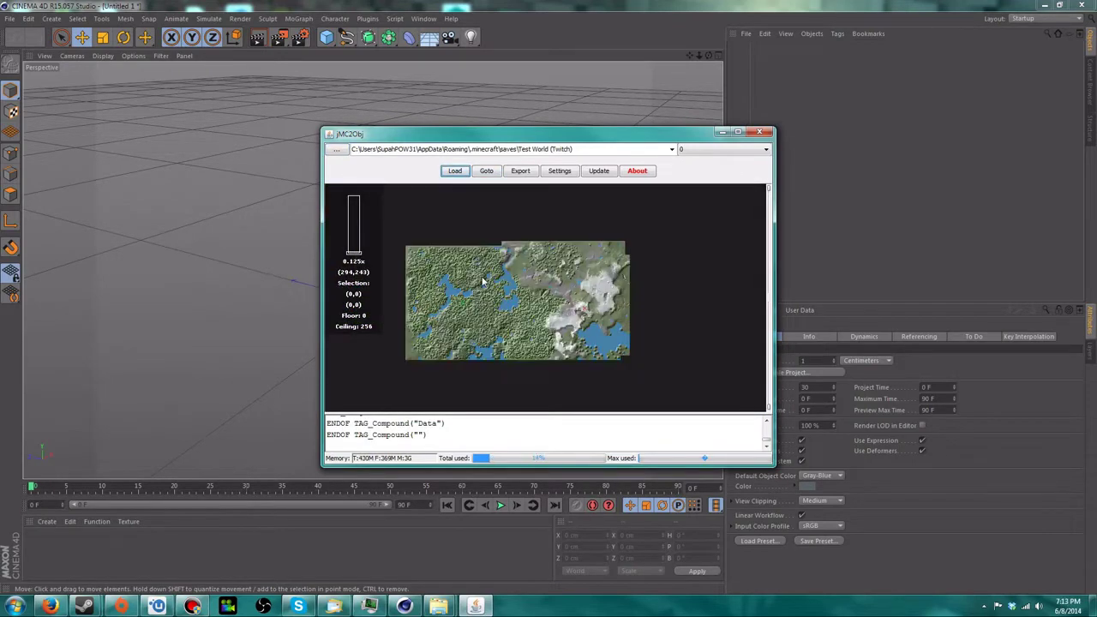
left_click_drag(420, 289, 366, 307)
mouse_move(493, 338)
left_mouse_down()
mouse_move(454, 324)
mouse_move(487, 289)
left_mouse_up()
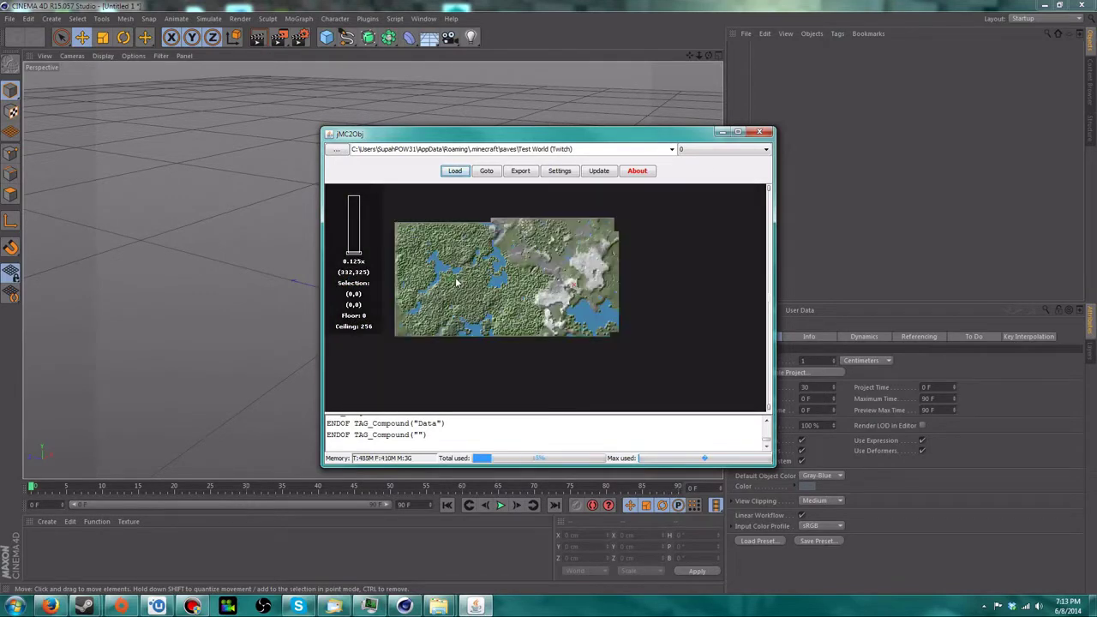
scroll(456, 283, "up", 2)
scroll(452, 296, "down", 1)
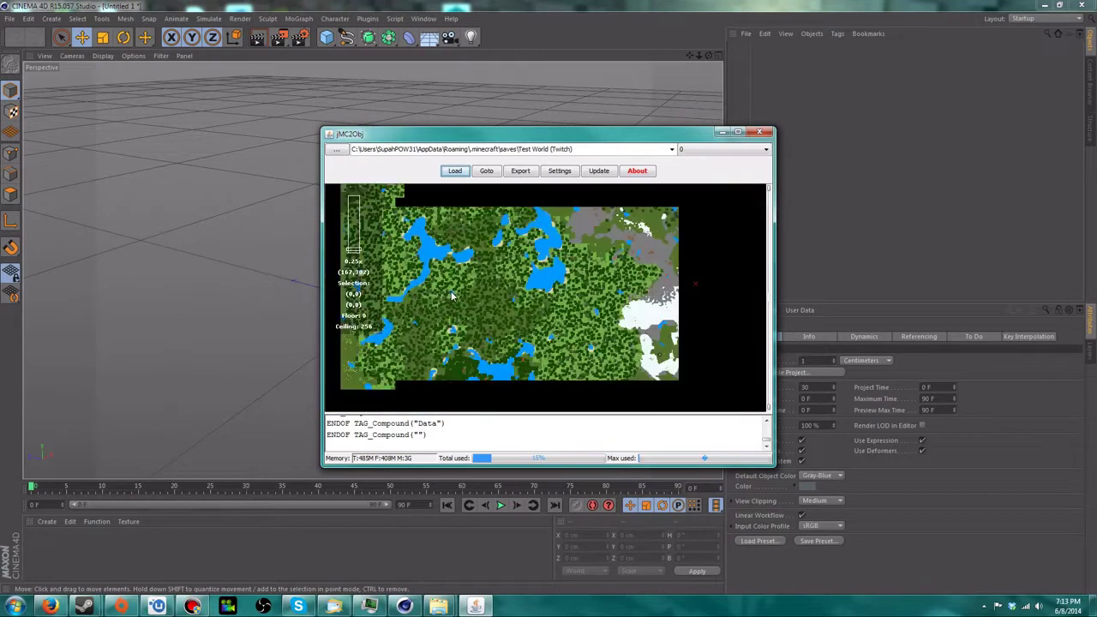
scroll(512, 289, "down", 1)
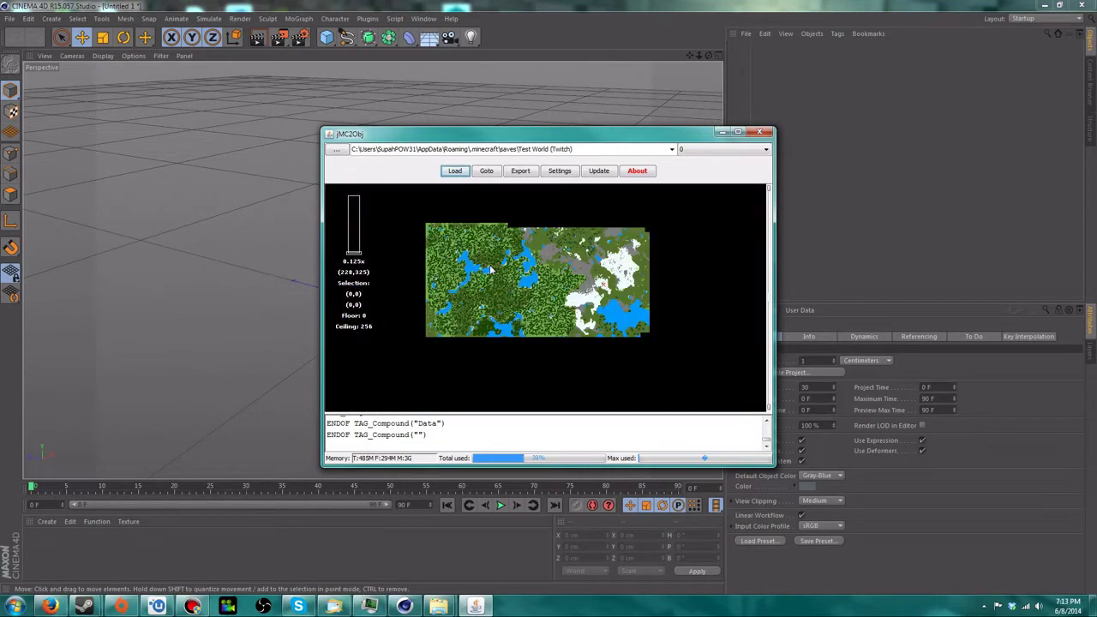
left_click_drag(446, 240, 564, 331)
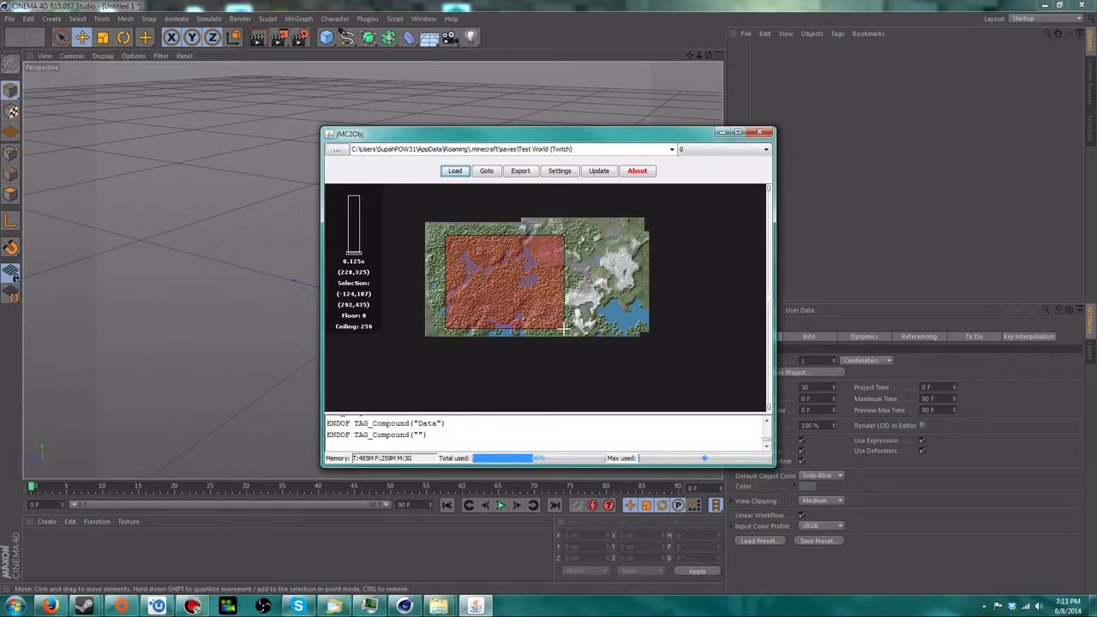
left_click_drag(437, 243, 546, 328)
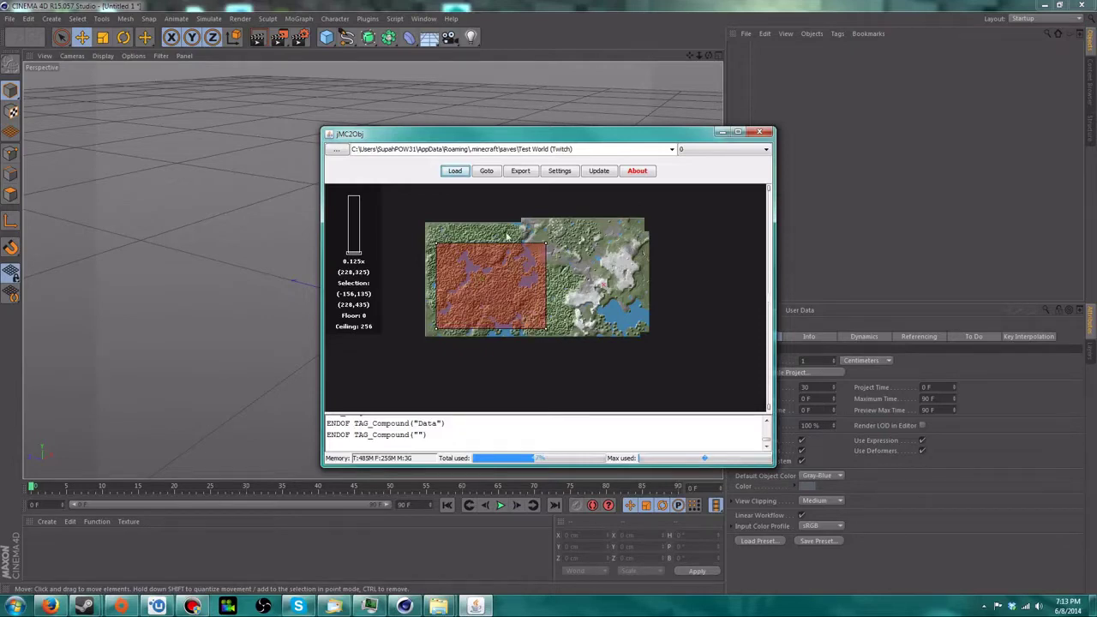
- Check the map dragging, selection and language settings, and close them without changes
left_click(559, 171)
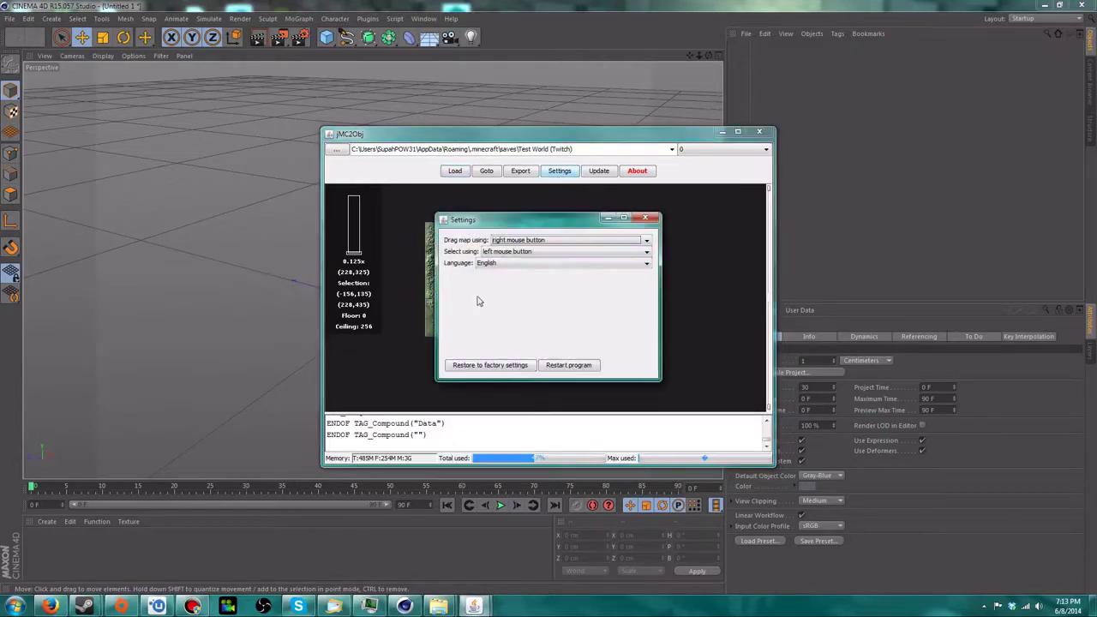
left_click(645, 218)
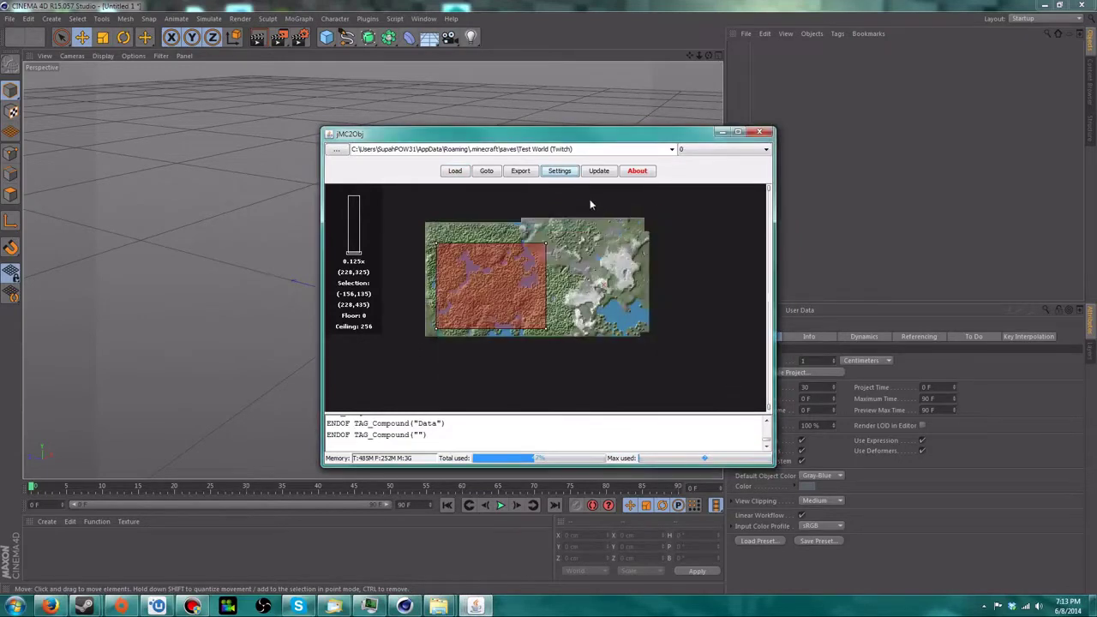
- Open the export dialog for the selected map area and expand its export options
left_click(516, 174)
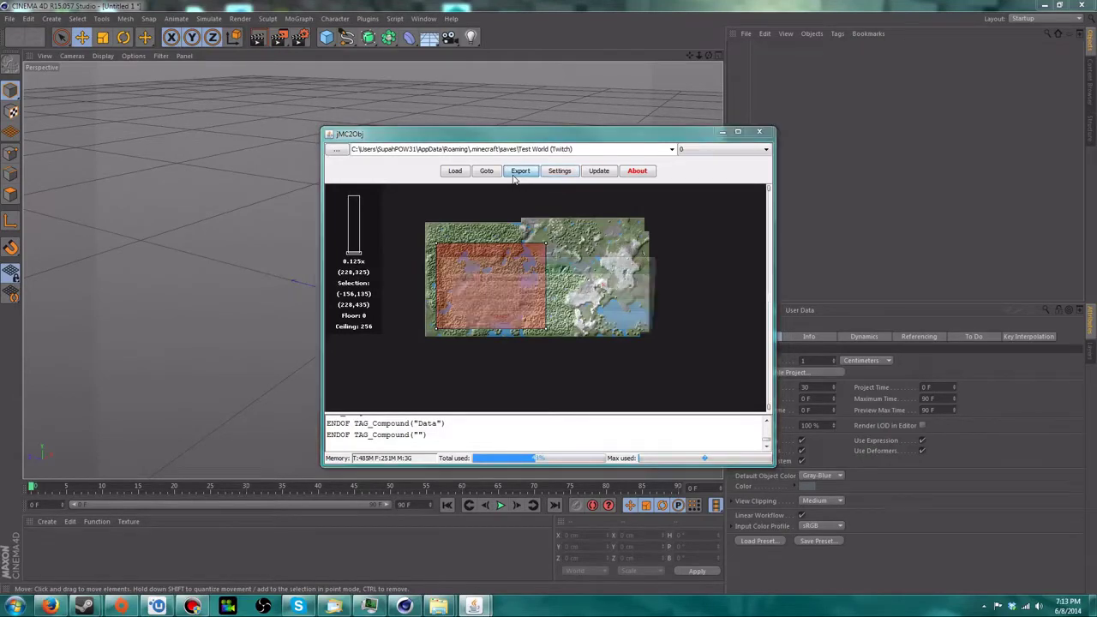
left_click(548, 293)
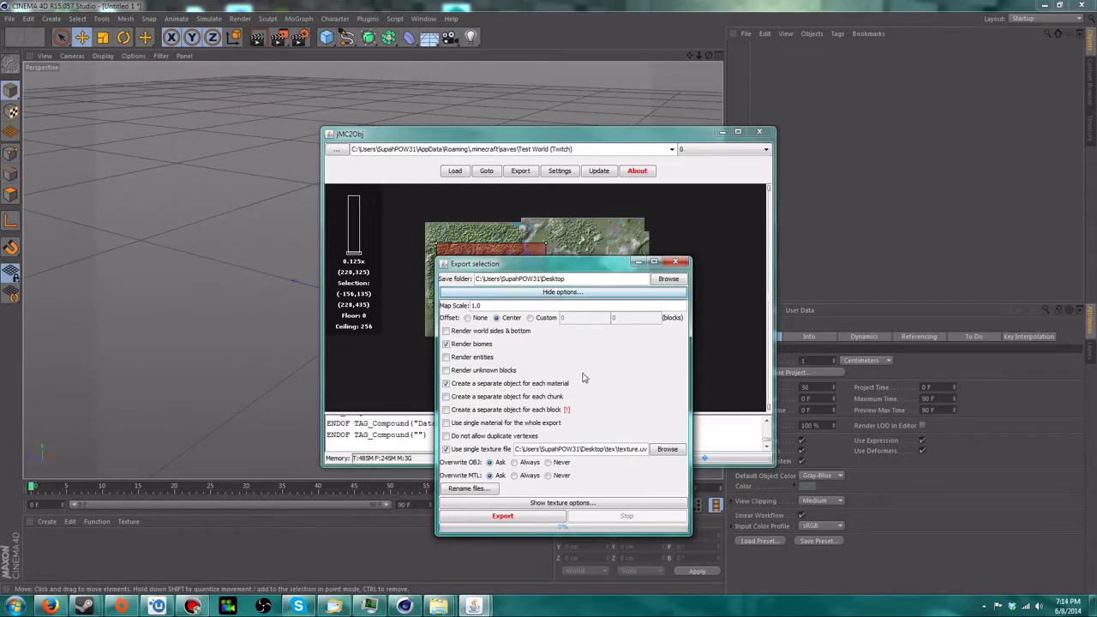
left_click(546, 293)
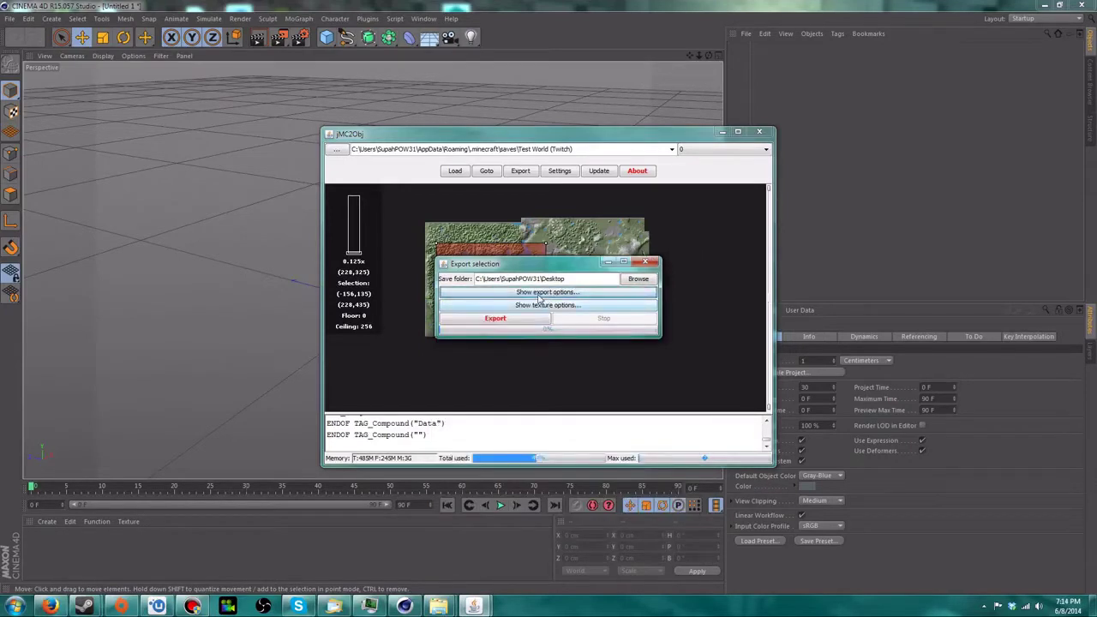
left_click(543, 295)
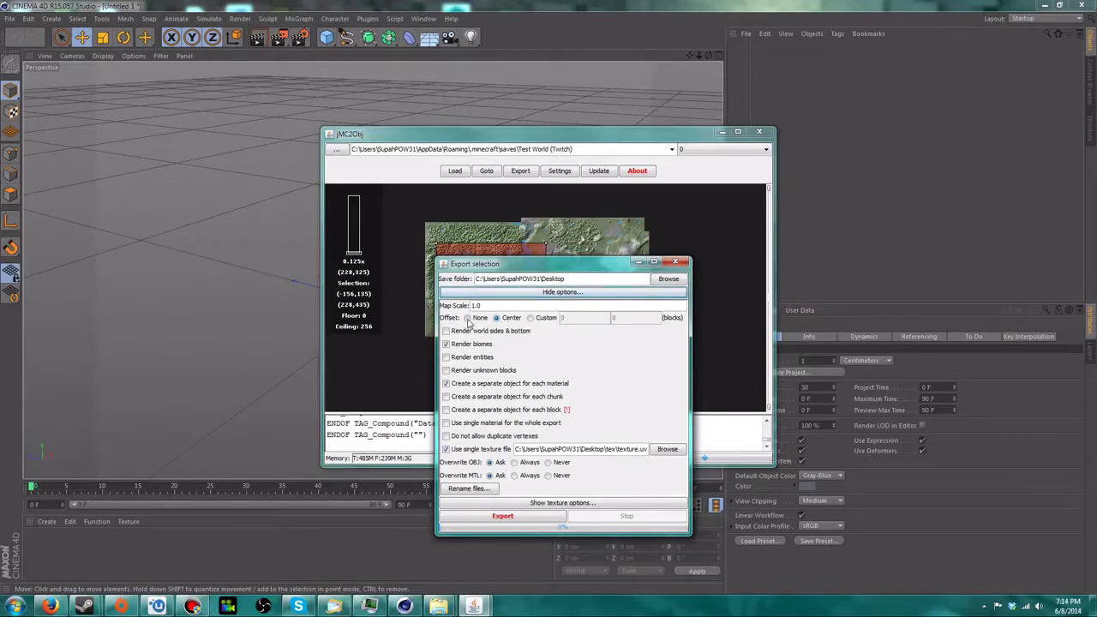
- Switch to Cinema 4D to examine the world origin from several angles, and return to the Export selection window
key("alt+Tab")
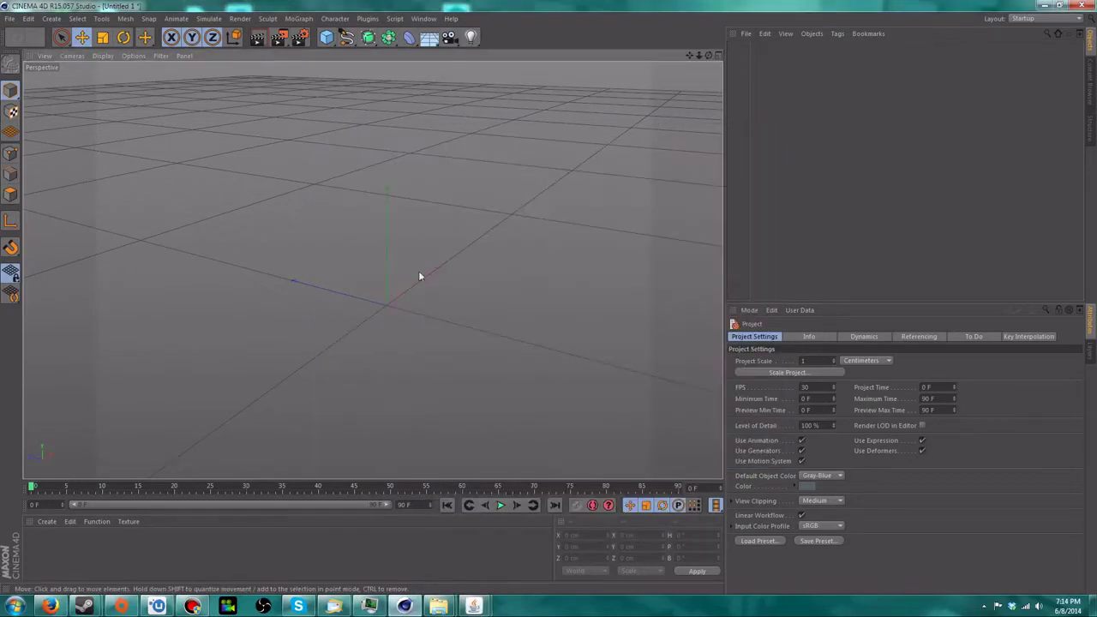
left_click_drag(400, 283, 396, 135, "alt")
left_click_drag(251, 106, 438, 175, "alt")
left_click(473, 606)
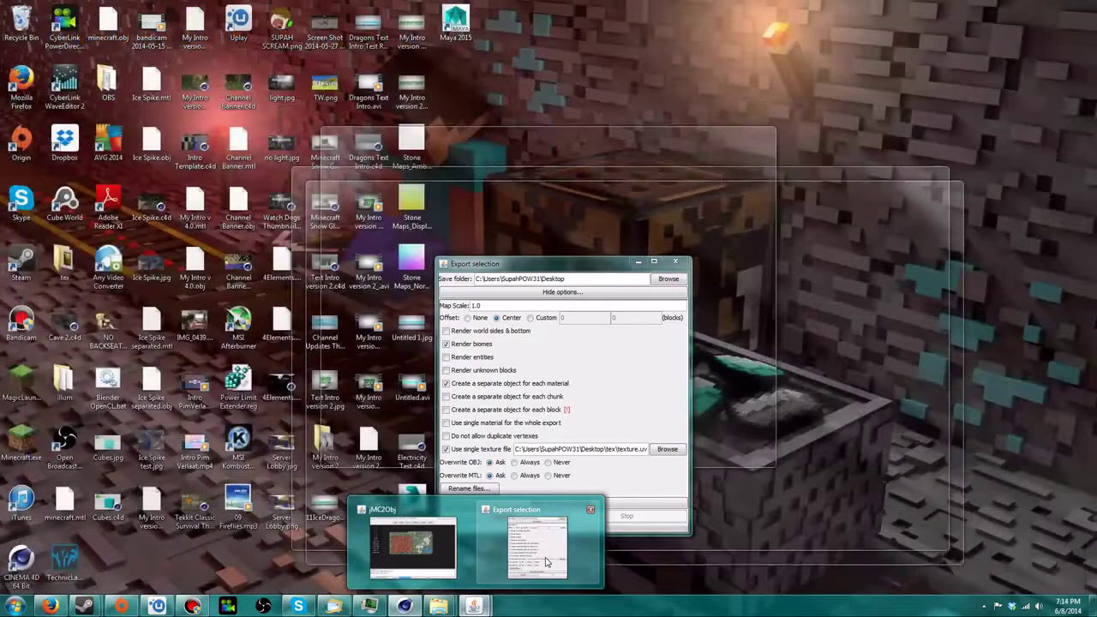
left_click(546, 563)
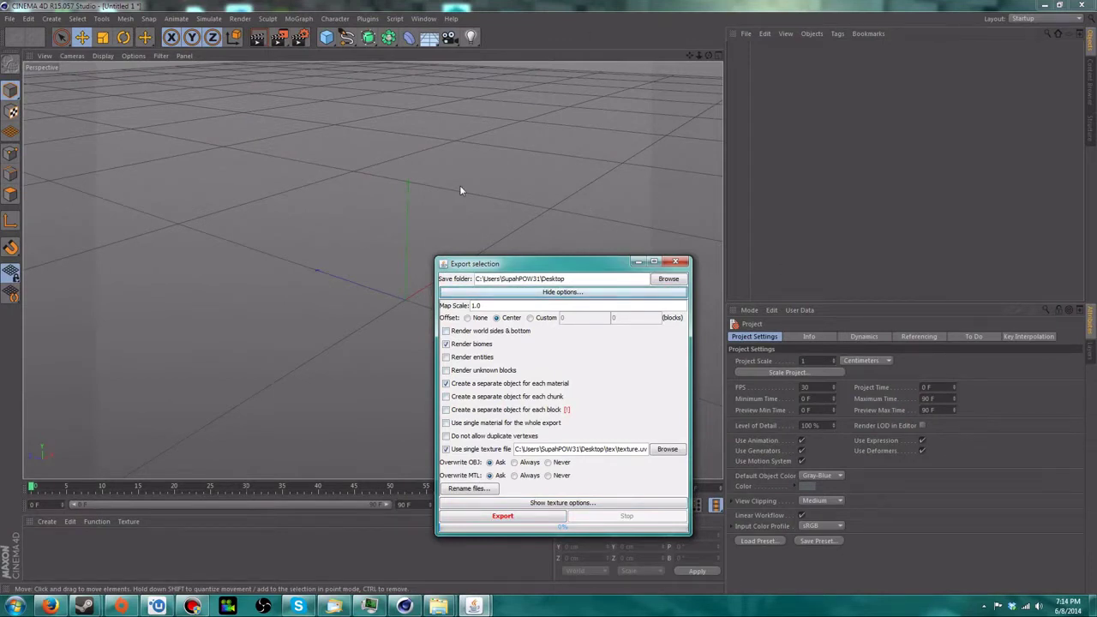
- Set the export offset to Center and move the Export selection window clear of the 3D view
left_click(501, 322)
left_click_drag(540, 266, 827, 290)
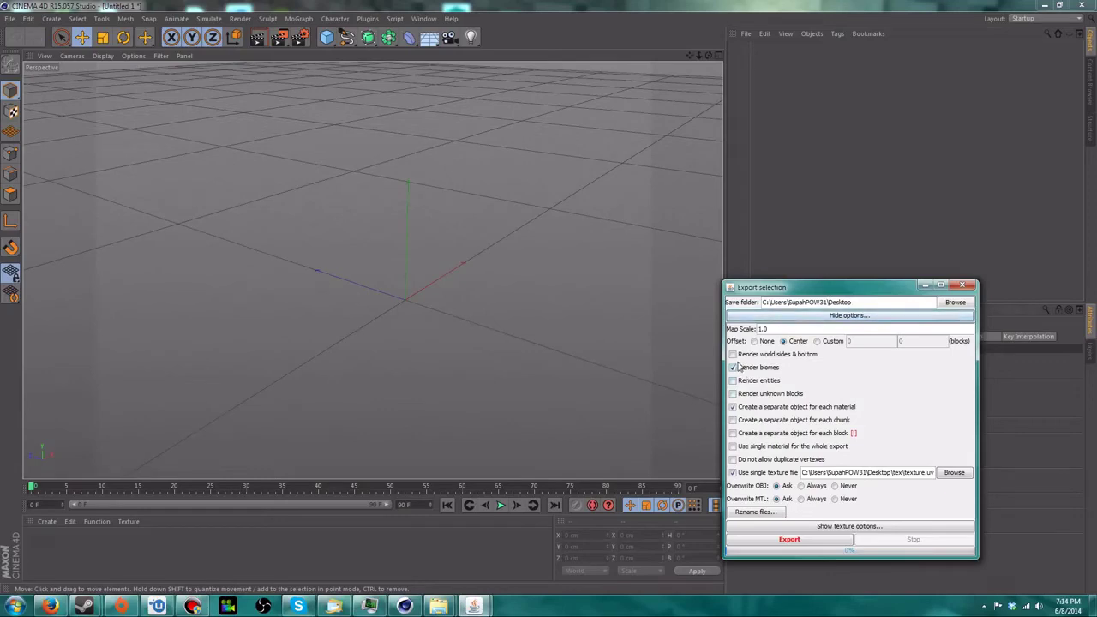
left_click_drag(768, 292, 785, 282)
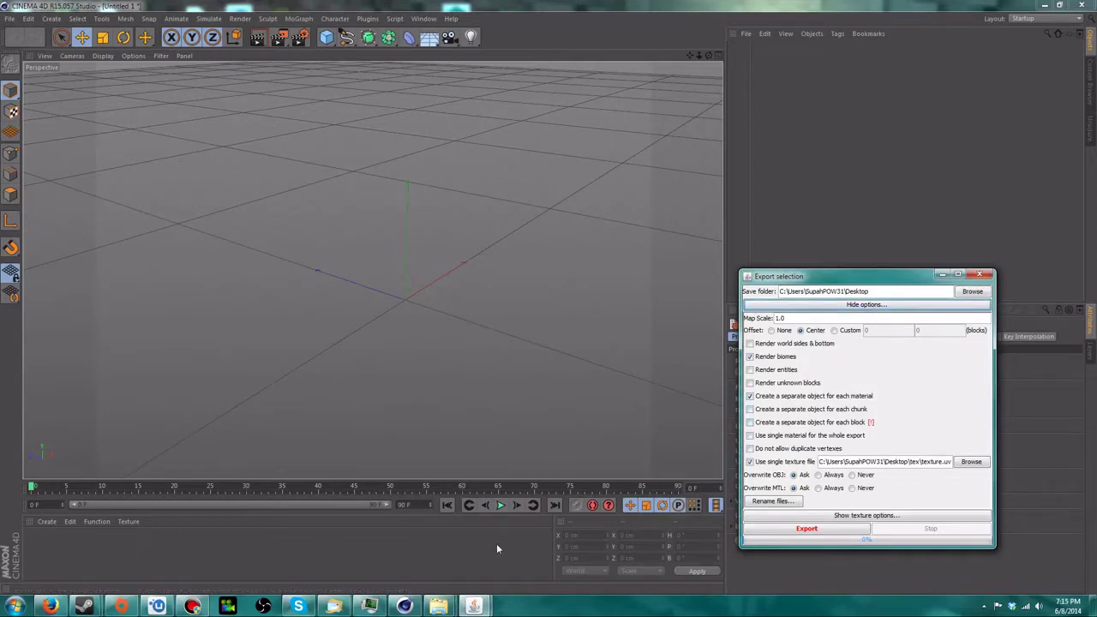
- Switch to Cinema 4D and create a new material
double_click(107, 554)
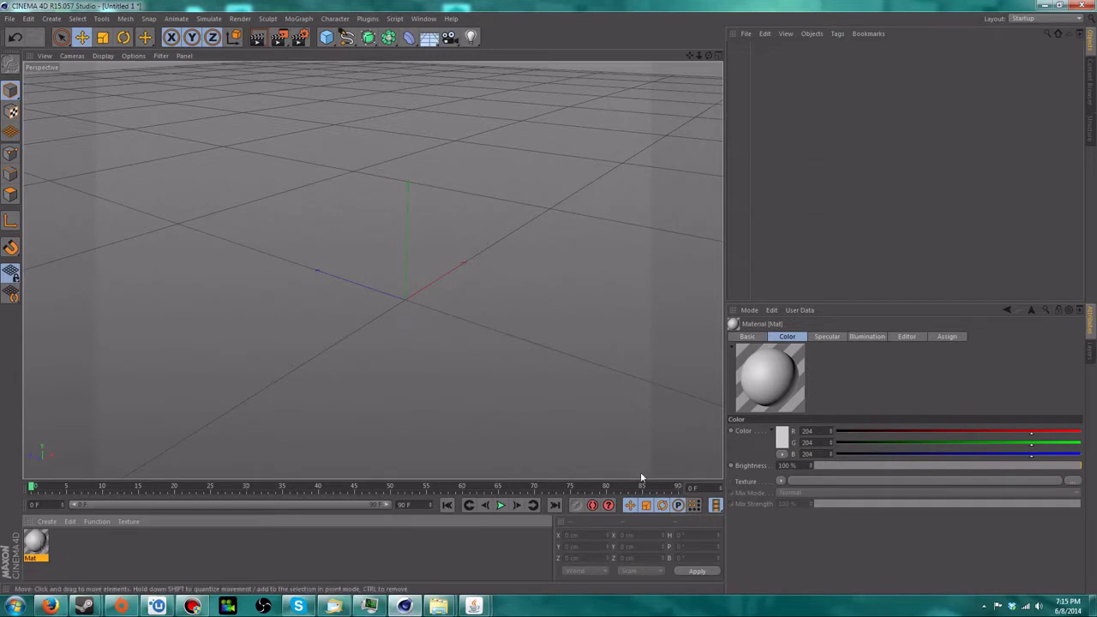
- Examine the new material's basic properties, and return to the Export selection window's single-material option
left_click(747, 336)
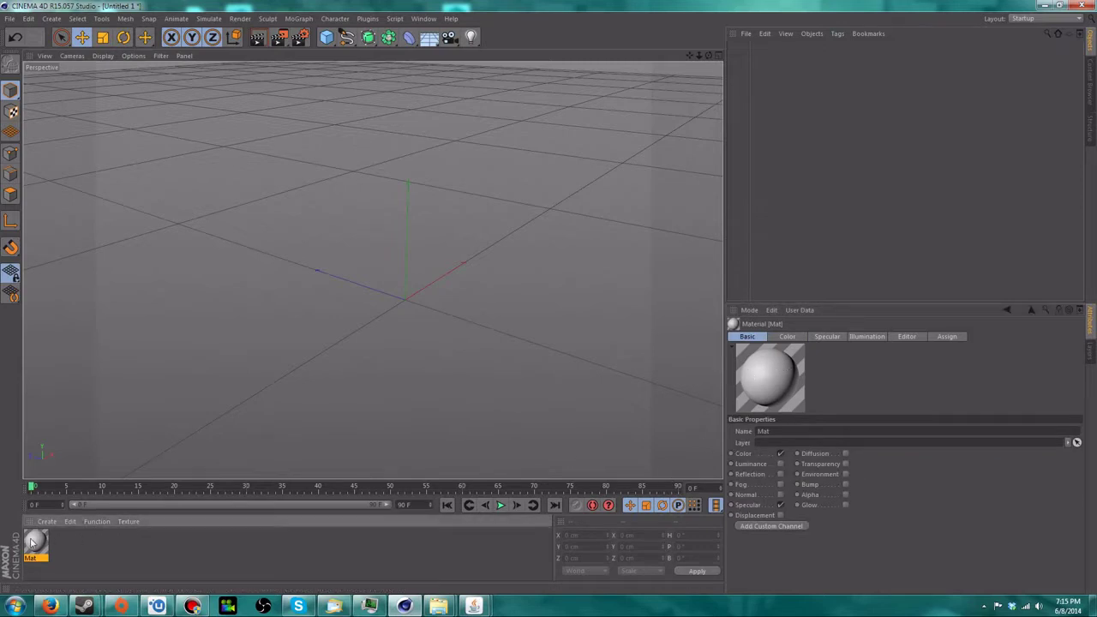
mouse_move(474, 605)
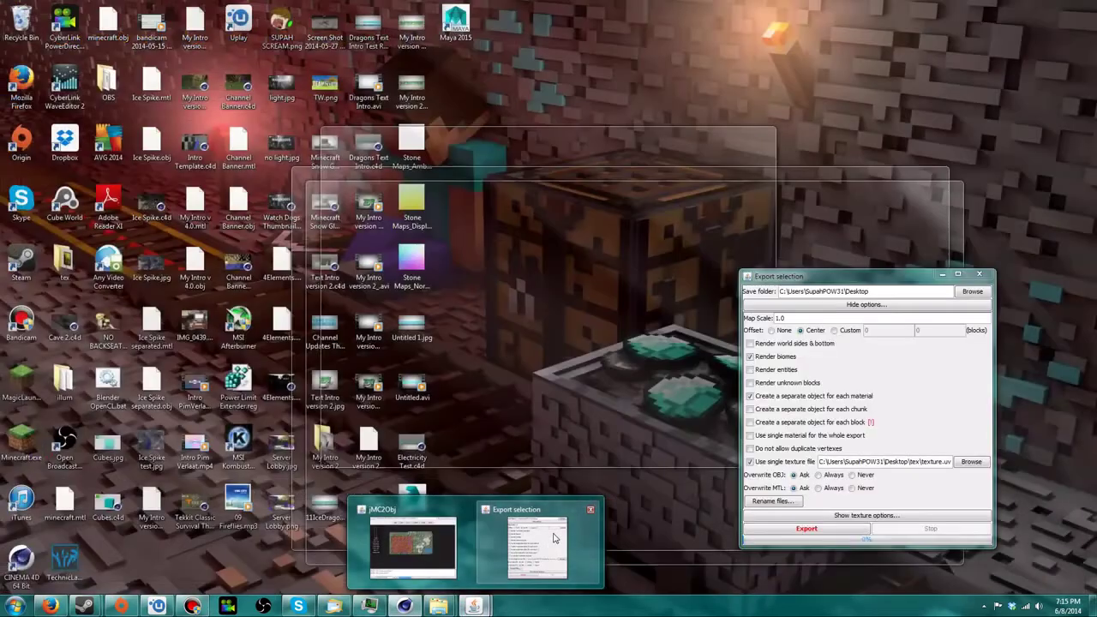
left_click(554, 537)
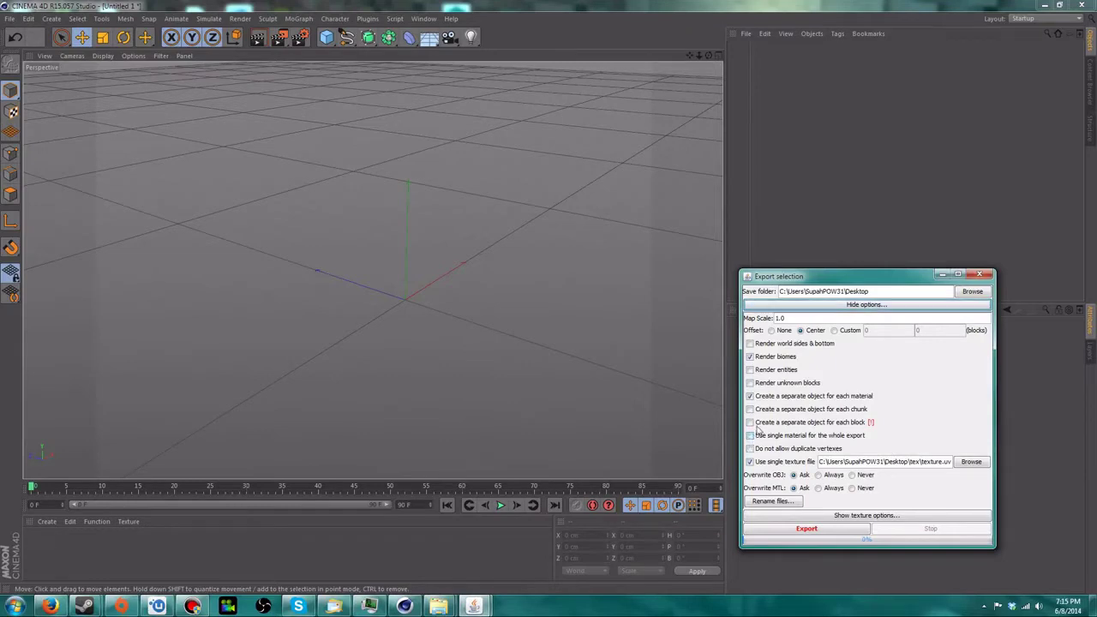
left_click(754, 436)
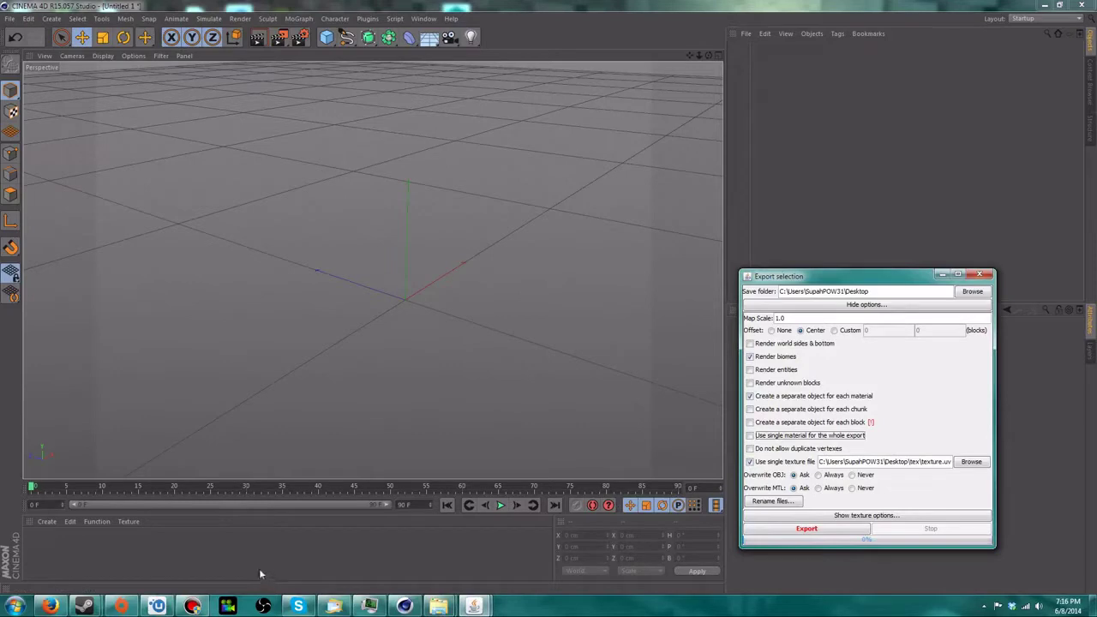
- Switch to Cinema 4D, create two materials, and show the color settings of Mat.1
left_click(153, 547)
double_click(155, 547)
double_click(172, 557)
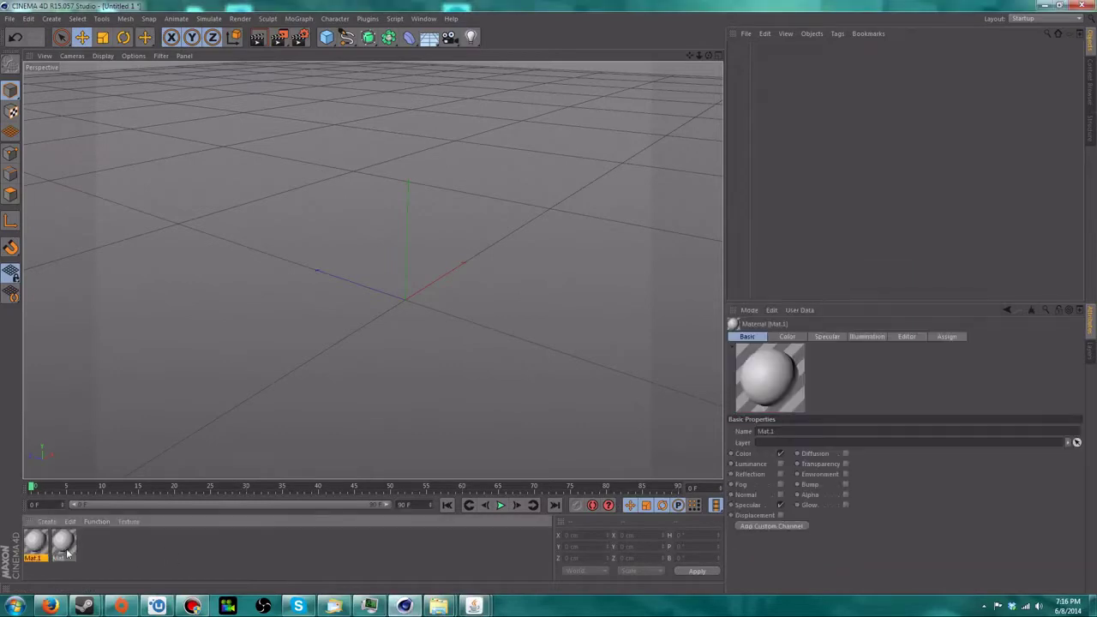
double_click(35, 557)
left_click(67, 546)
left_click(42, 546)
left_click(795, 336)
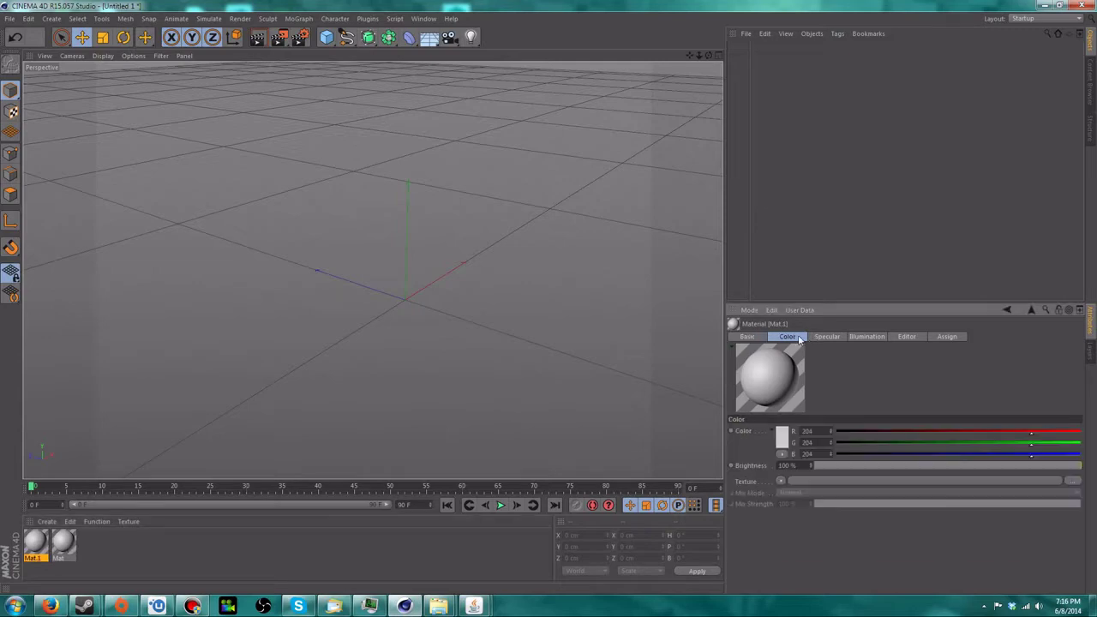
- Browse the tex folder for Mat.1's color texture, search it for grass, and close the file selection without loading anything
left_click(1073, 481)
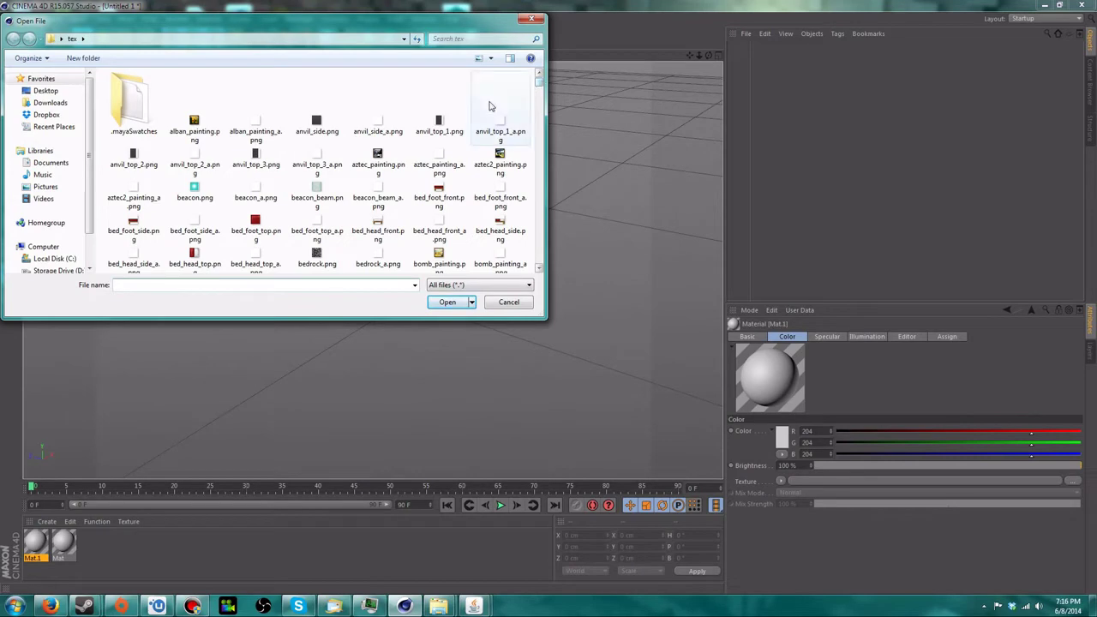
scroll(480, 154, "down", 20)
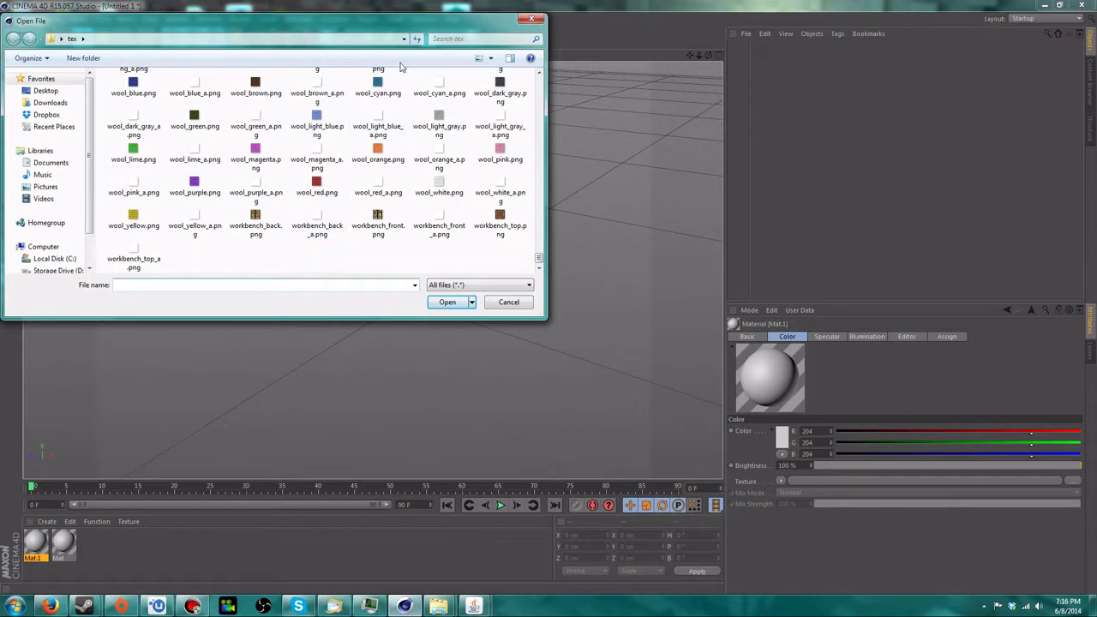
left_click(465, 39)
type("grass")
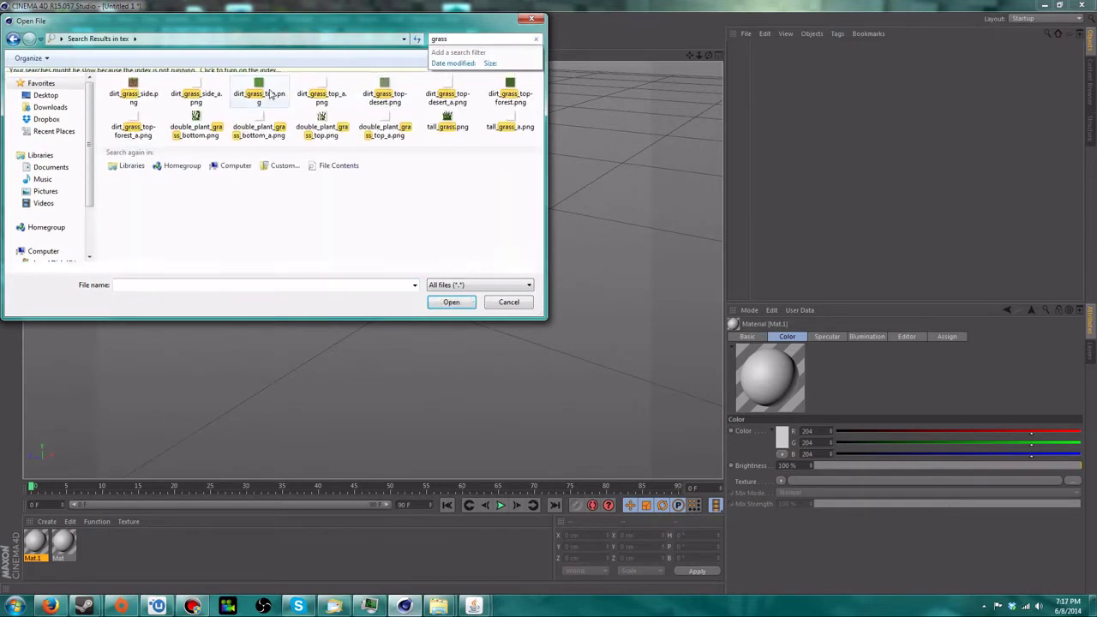
left_click(532, 19)
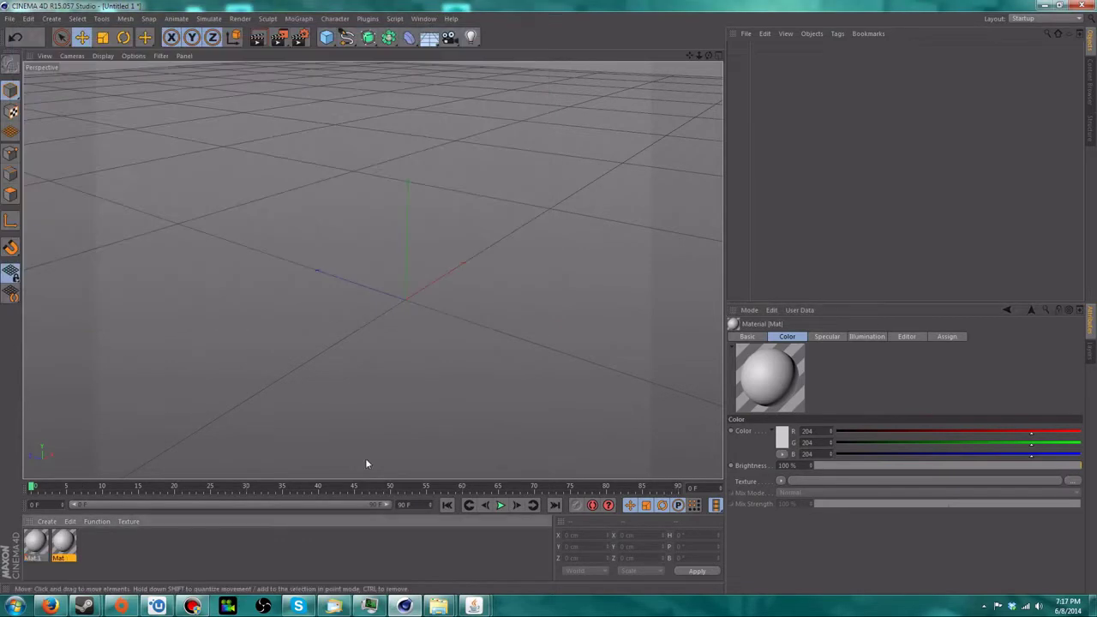
- Look through the tex folder's images for the material Mat without loading one, and return to the Export selection window
left_click(1071, 480)
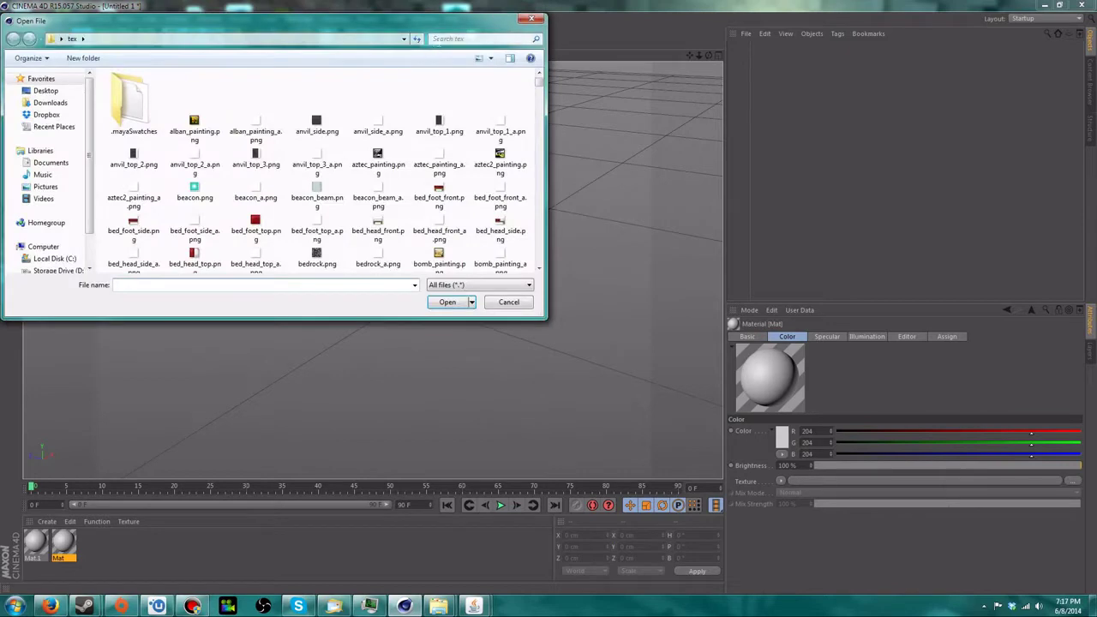
left_click_drag(540, 82, 539, 266)
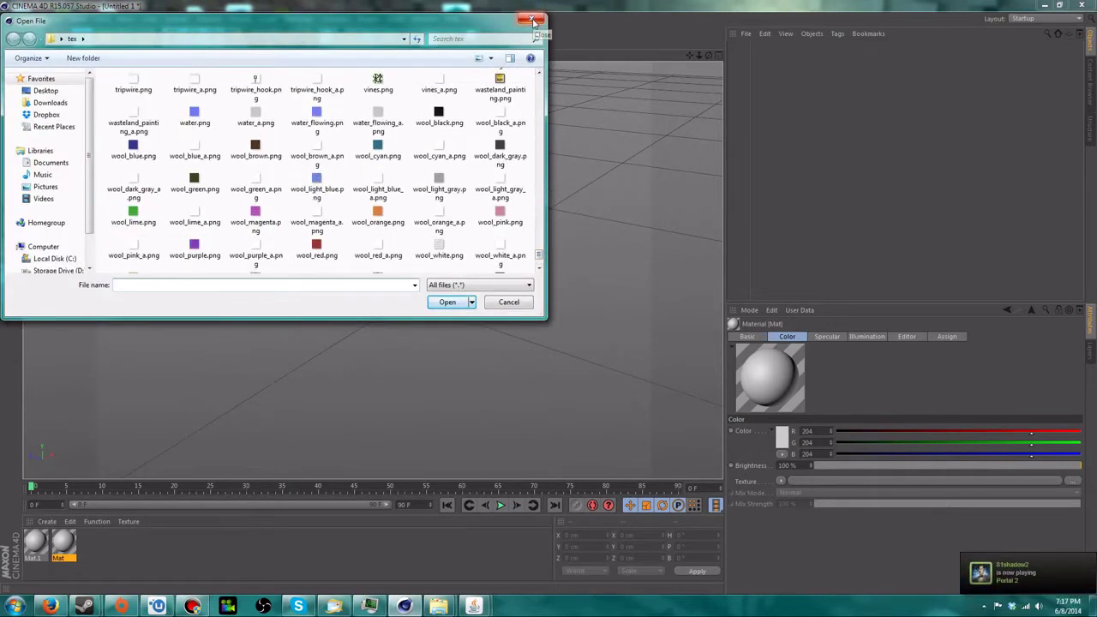
left_click(533, 20)
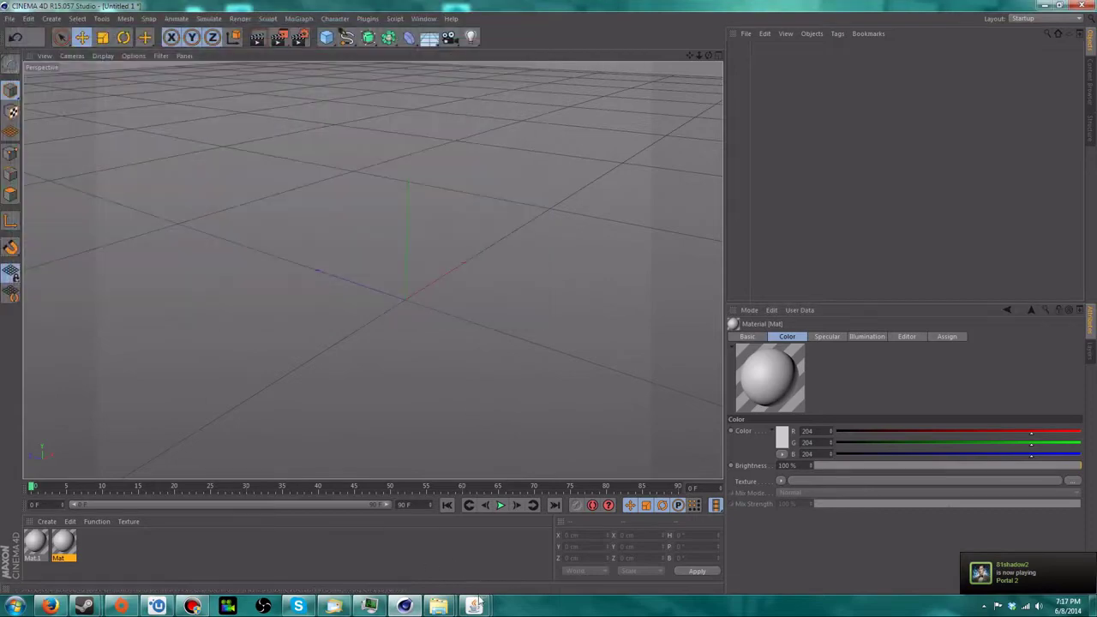
mouse_move(473, 606)
left_click(537, 535)
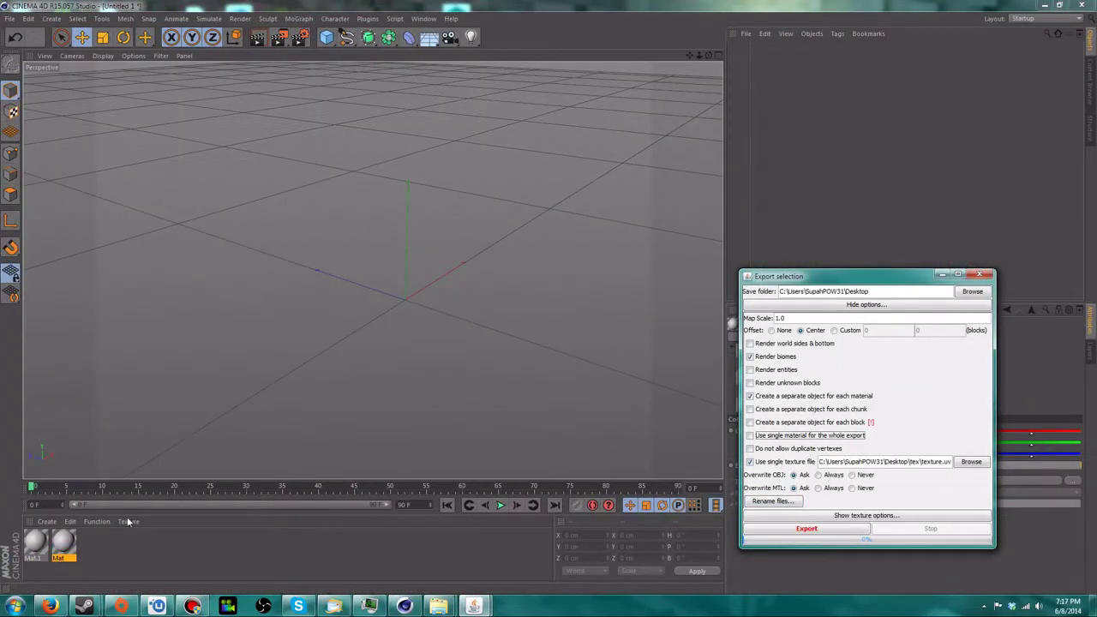
- In Cinema 4D, load texture.png from the tex folder as the color texture of both materials, copying it to the project location
left_click(64, 547)
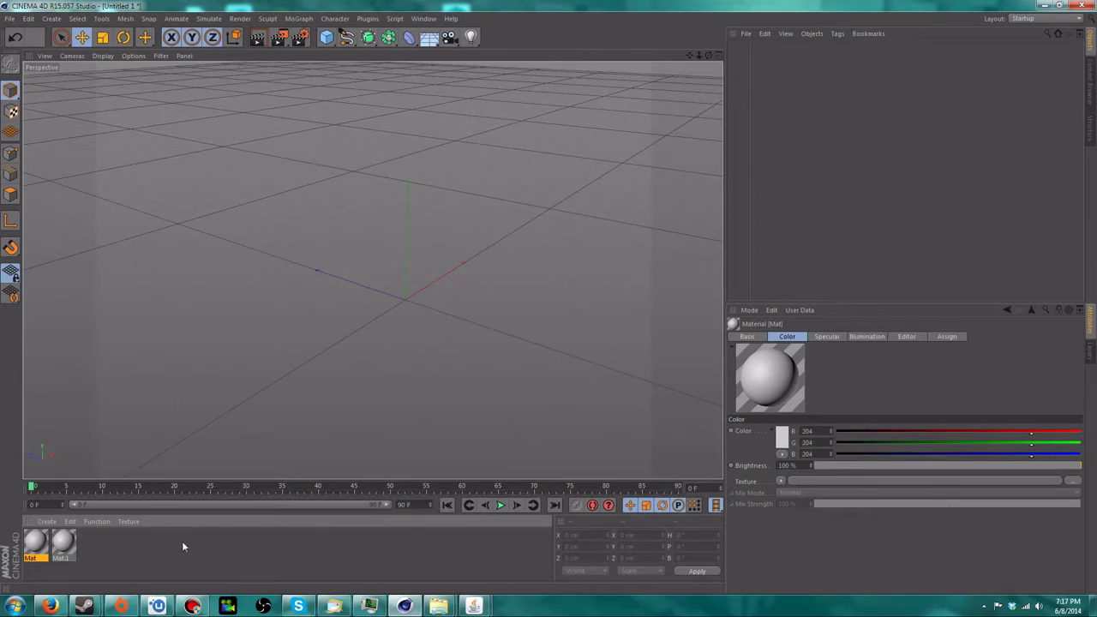
left_click_drag(230, 561, 25, 548)
left_click_drag(532, 570, 27, 537)
left_click(1044, 483)
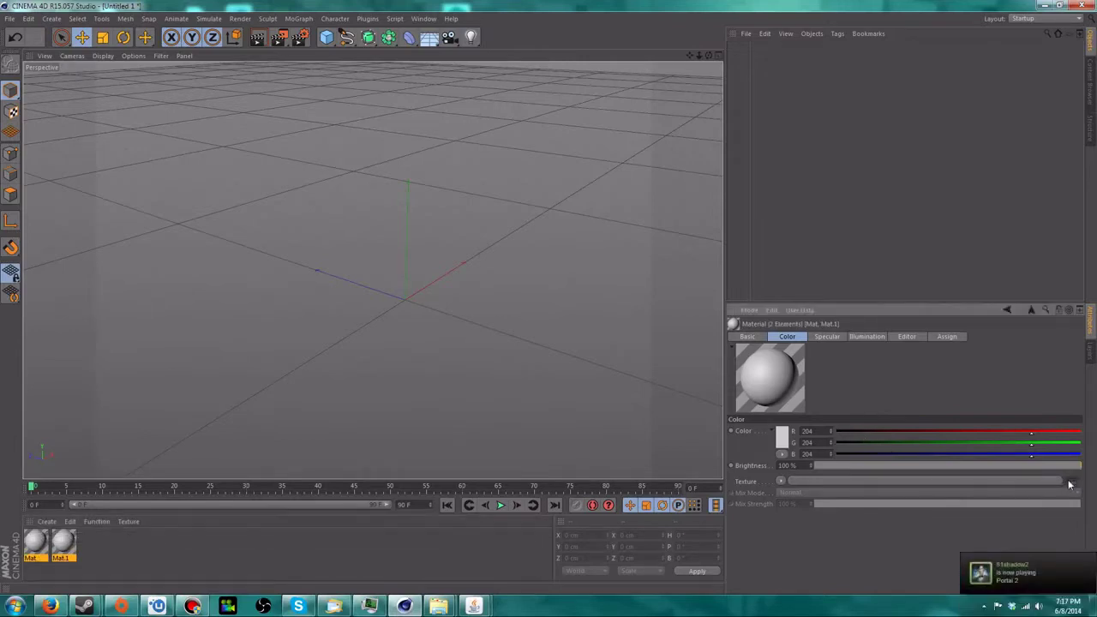
left_click(449, 38)
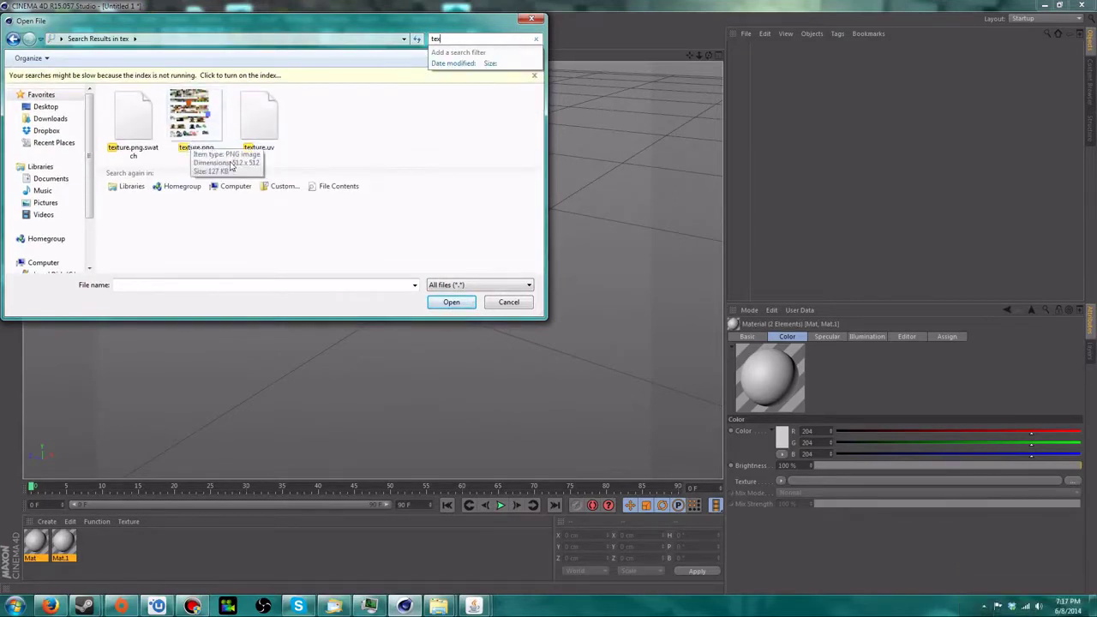
left_click(335, 108)
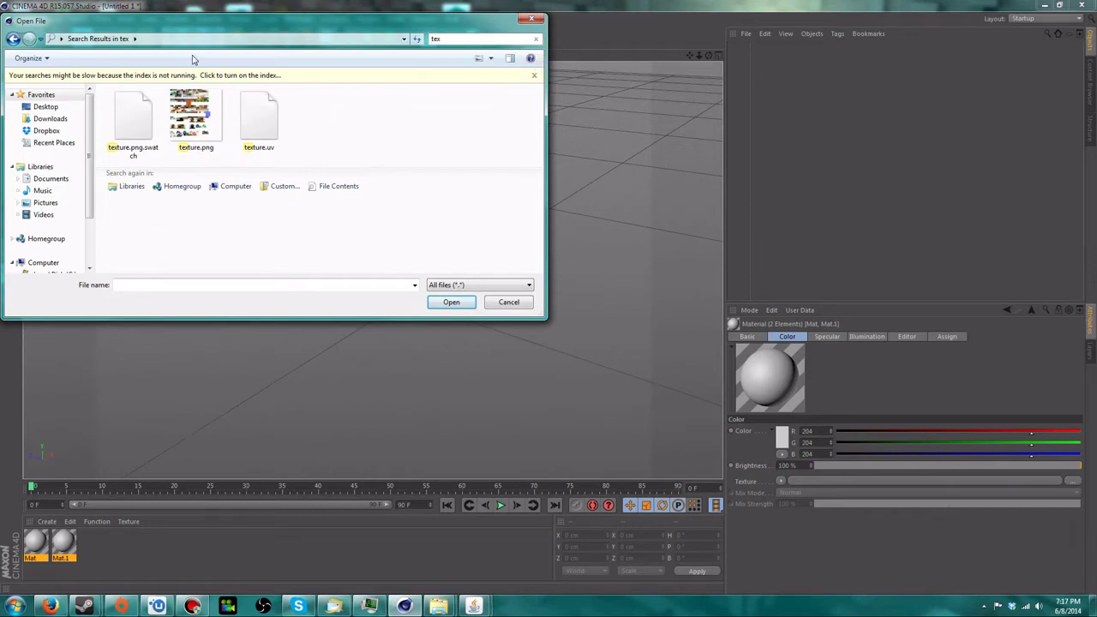
left_click(188, 144)
left_click(459, 306)
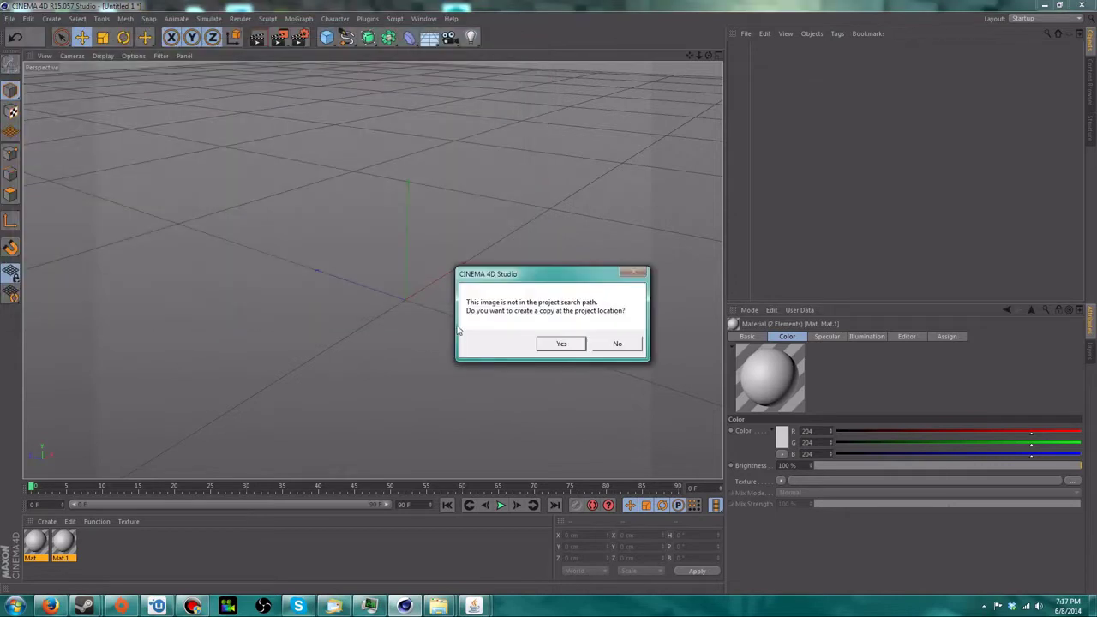
left_click(560, 342)
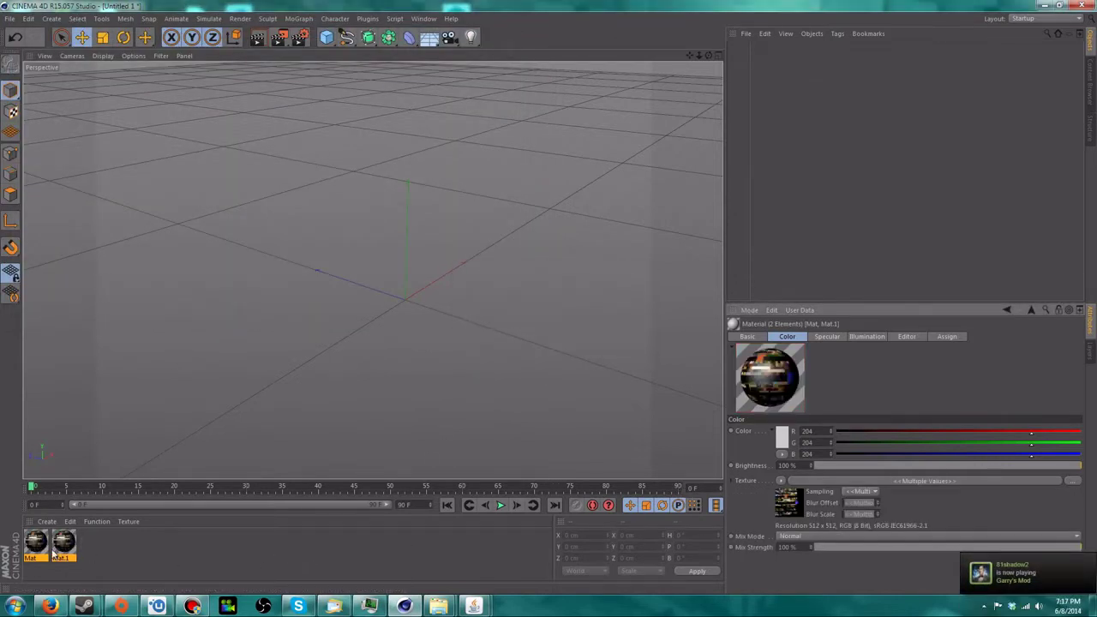
- Delete both textured materials and return to the Export selection window
key("Delete")
mouse_move(473, 607)
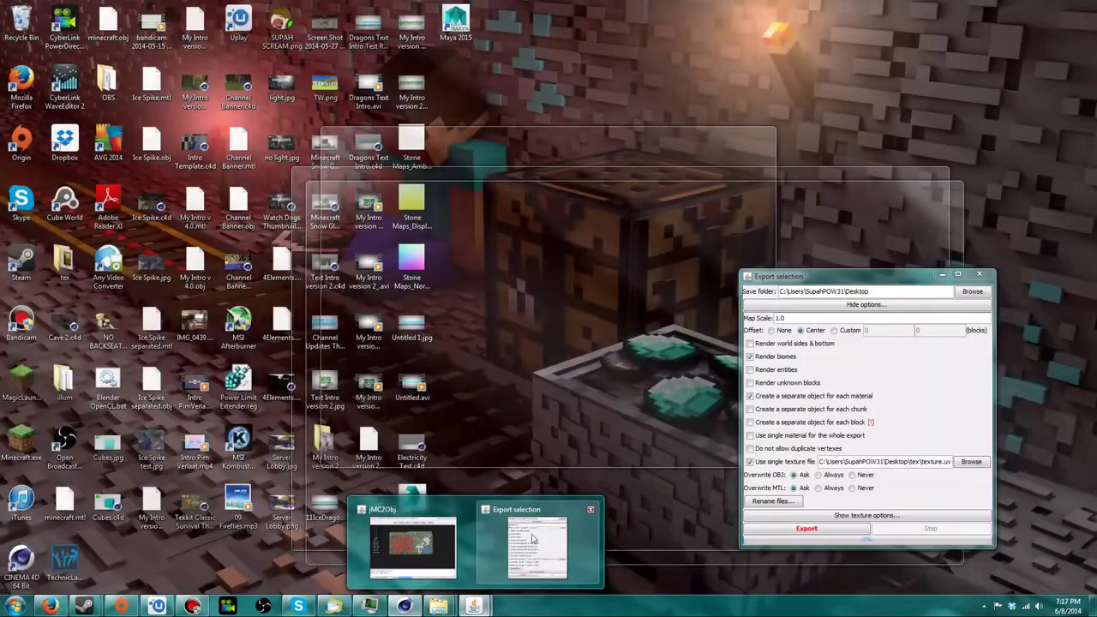
left_click(532, 538)
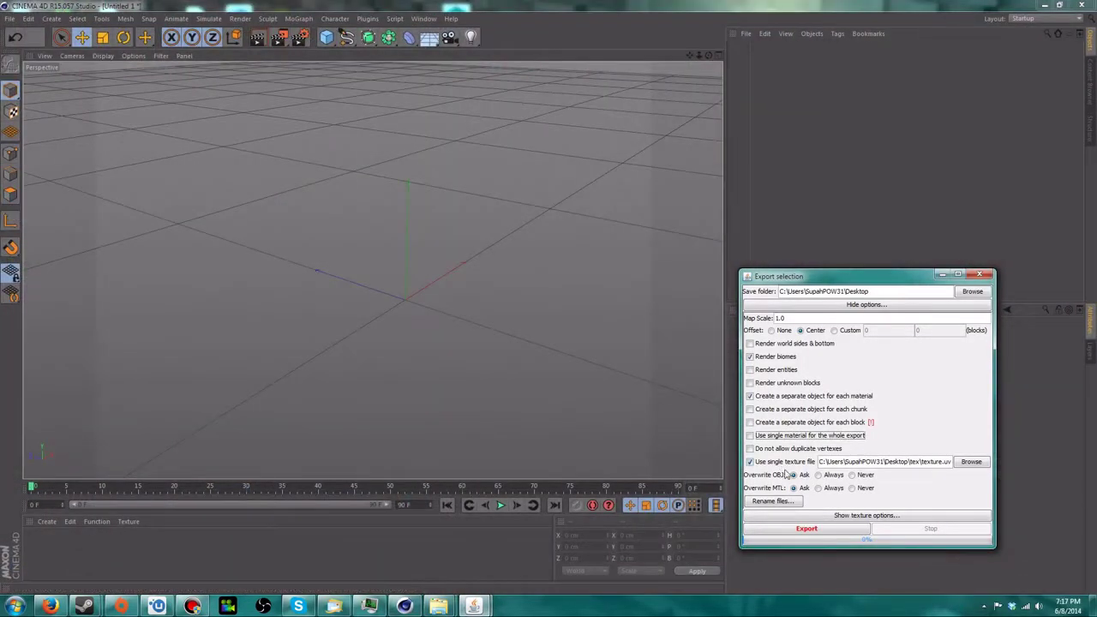
- Choose texture.uv from the desktop's tex folder as the single texture file for the export
left_click(970, 462)
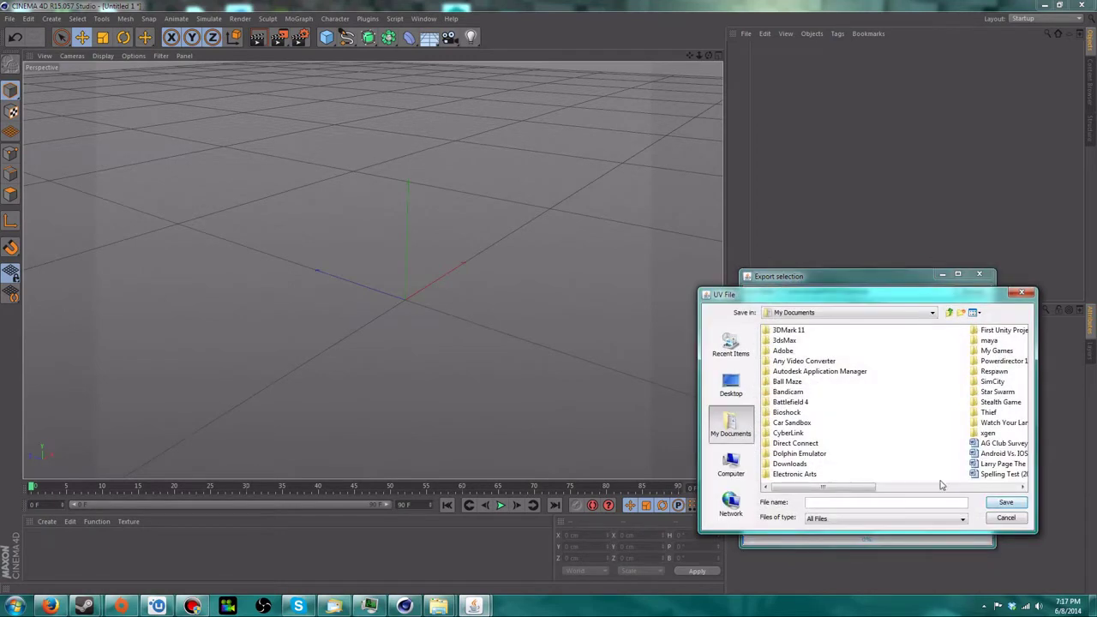
left_click(729, 387)
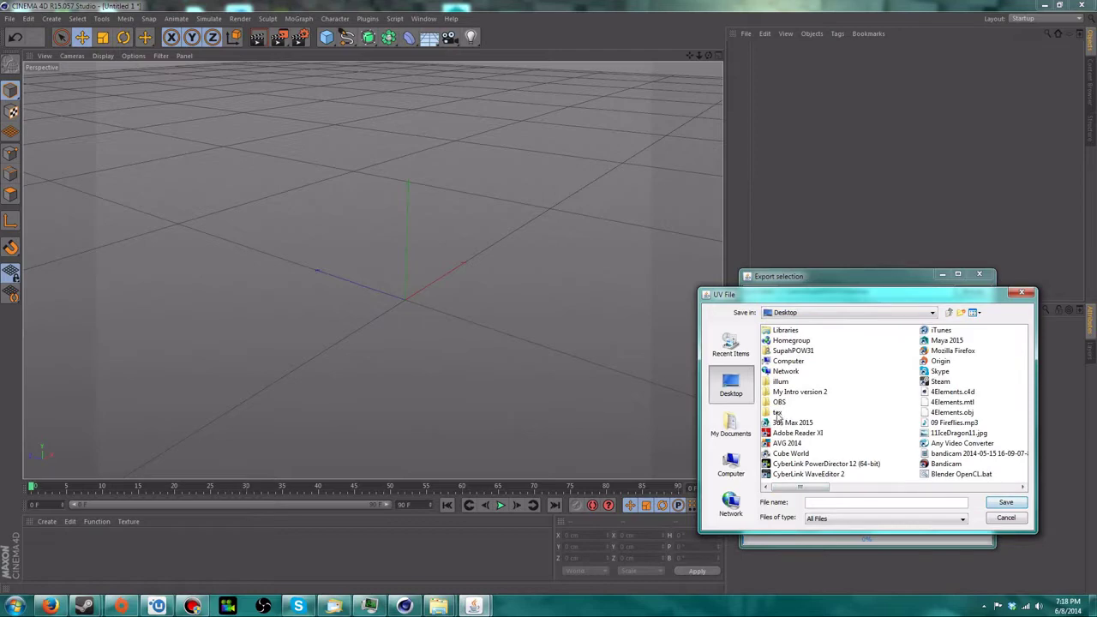
double_click(777, 413)
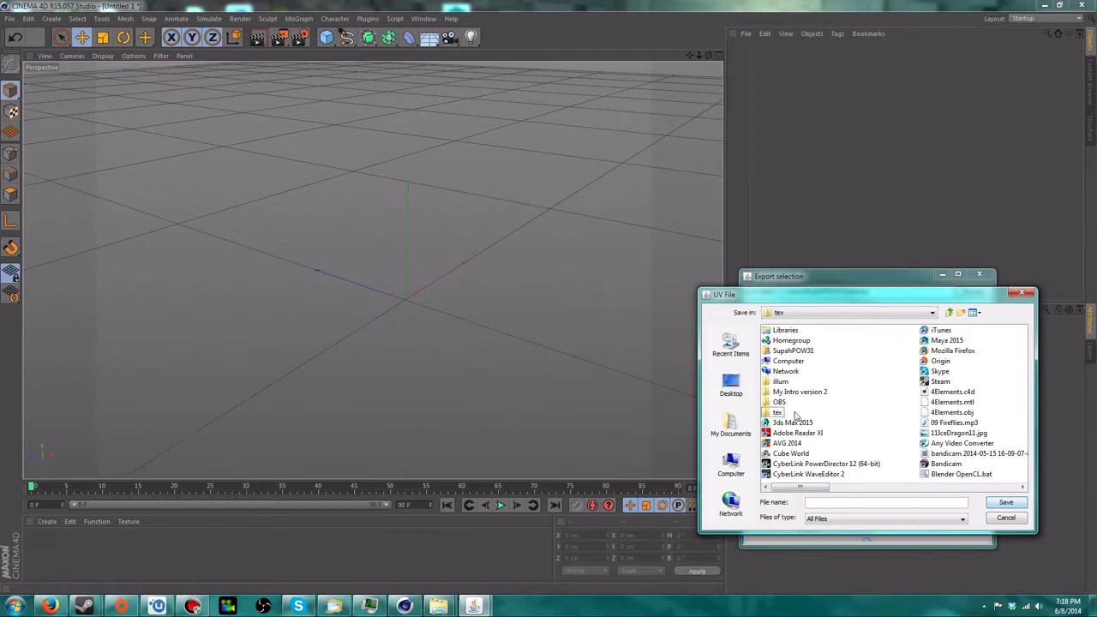
left_click_drag(777, 489, 997, 487)
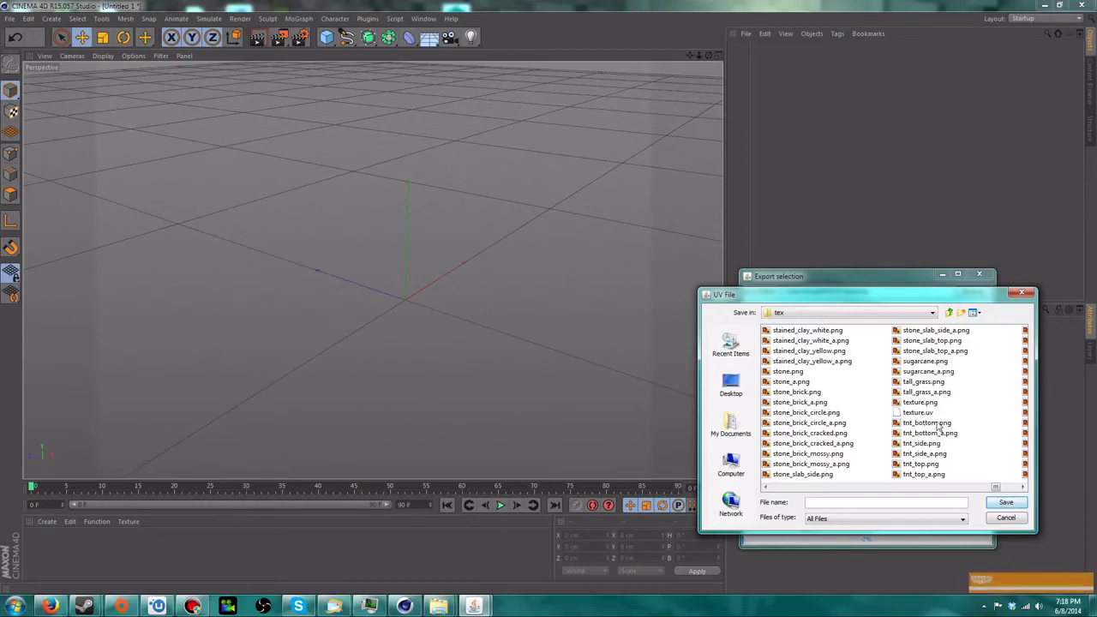
left_click(918, 412)
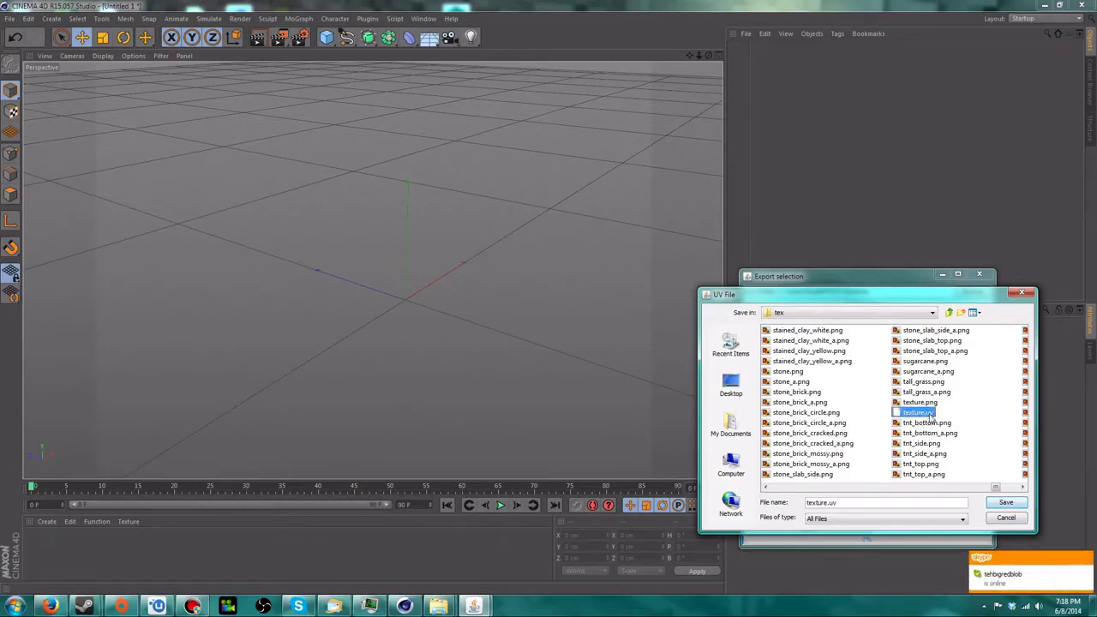
left_click(1004, 504)
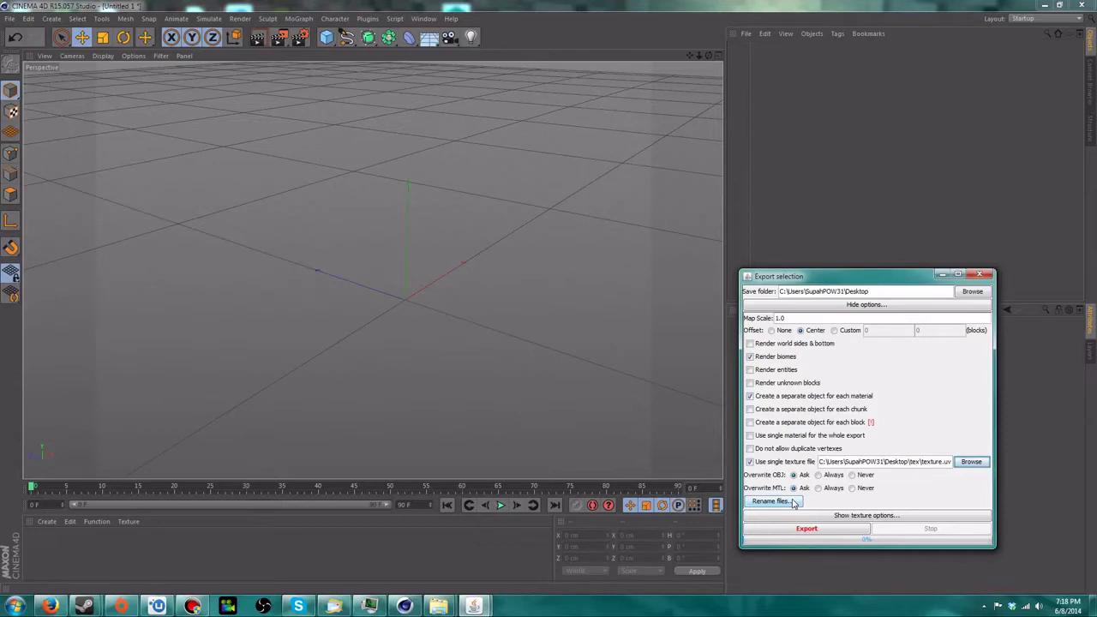
- Rename the exported OBJ file Tutorial.obj and select part of the MTL file name for editing
left_click(794, 503)
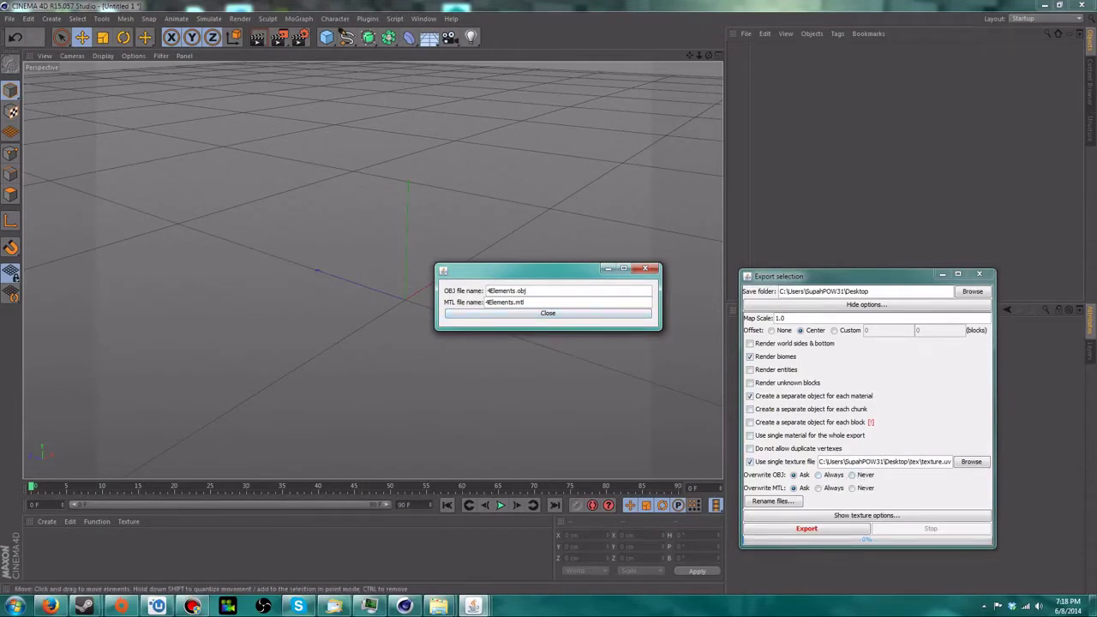
key("BackSpace")
key("BackSpace")
key("BackSpace")
key("BackSpace")
key("BackSpace")
key("BackSpace")
key("BackSpace")
key("BackSpace")
key("BackSpace")
type("Tutorial")
left_click_drag(511, 302, 526, 302)
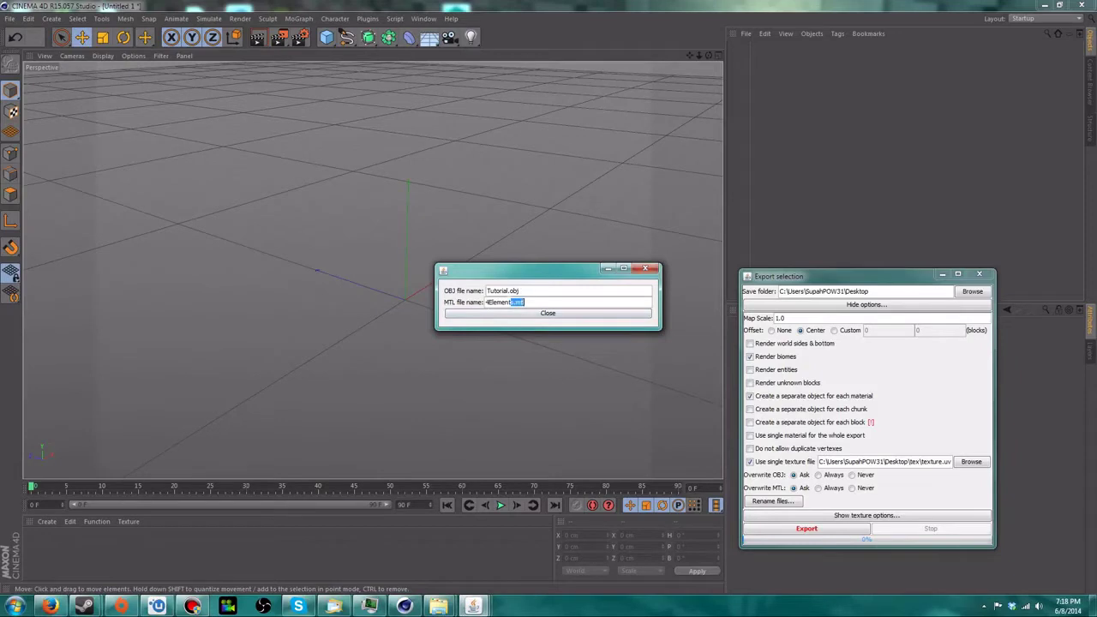
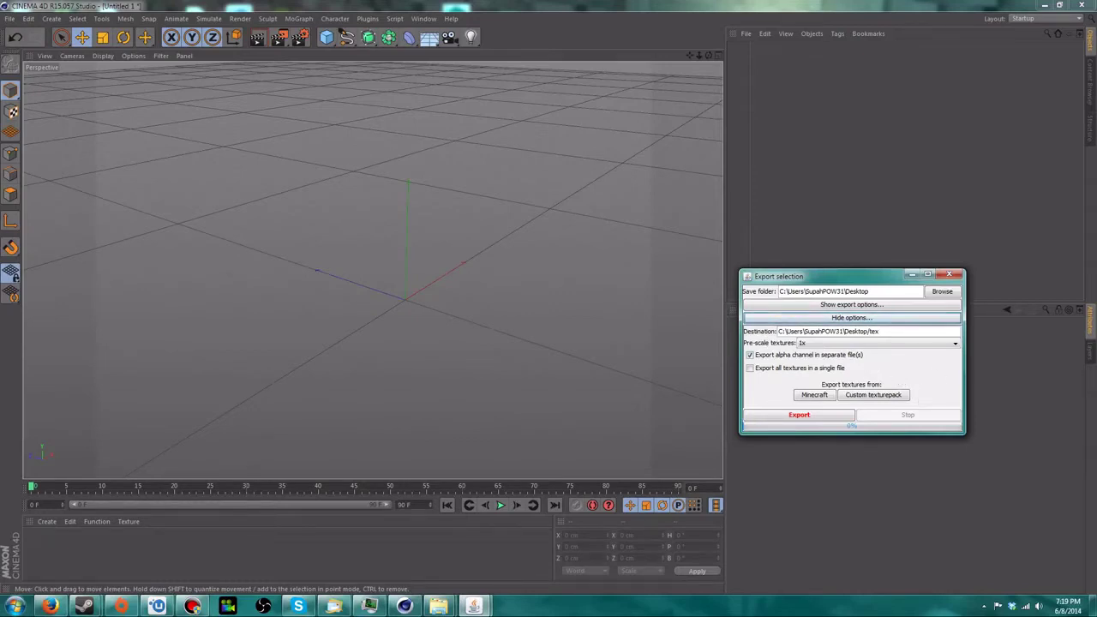
- Check the texture export destination path, and open the tex folder on the desktop to examine its texture files
left_click(880, 330)
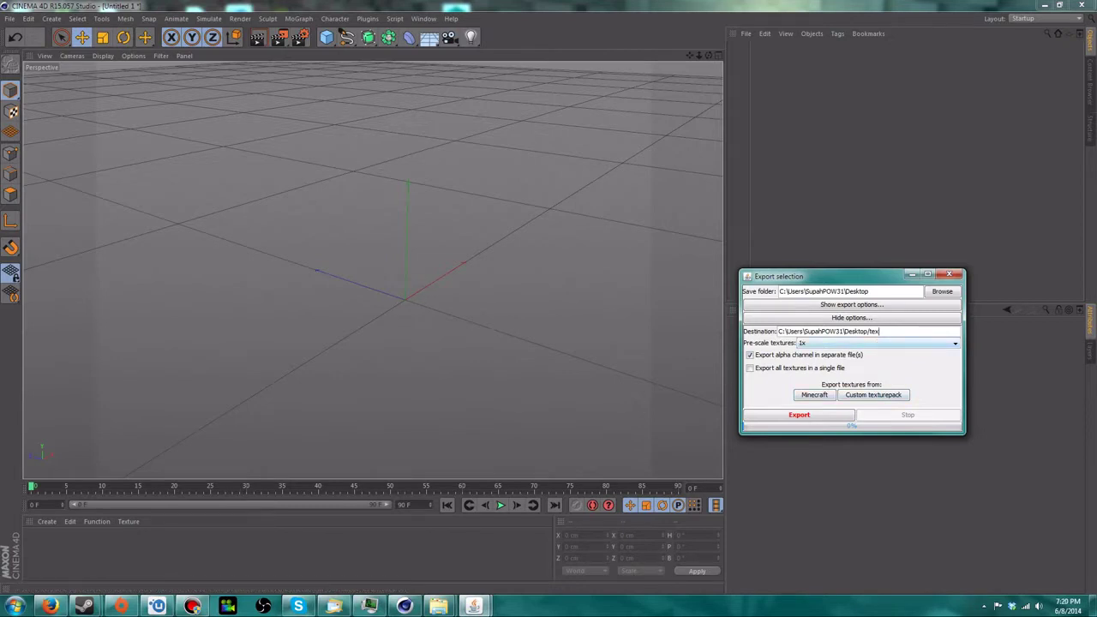
key("super+d")
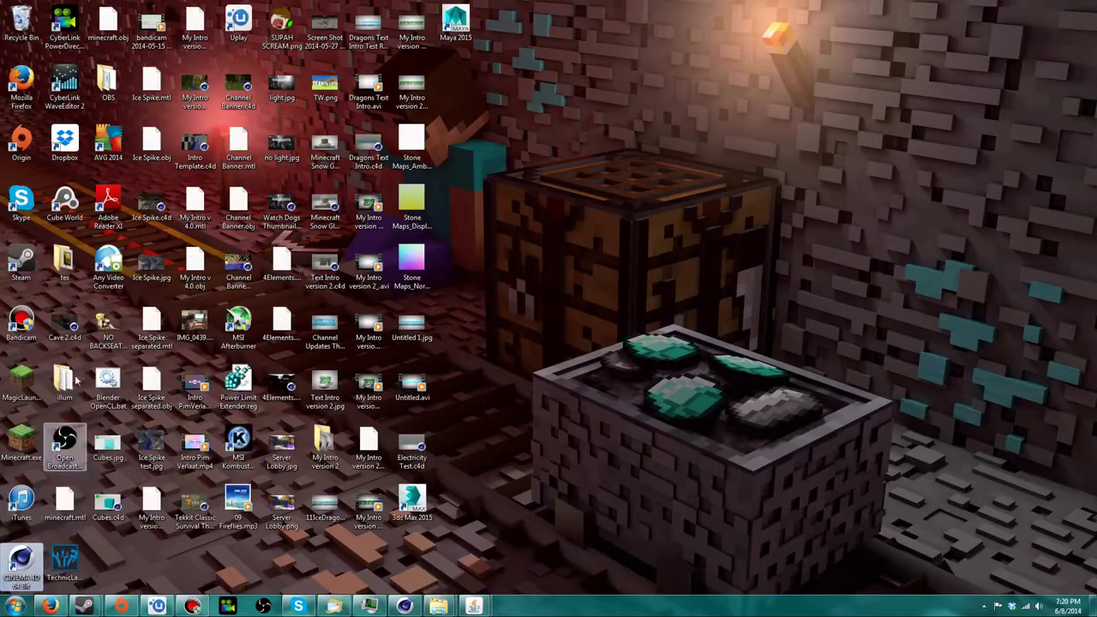
left_click(68, 263)
double_click(67, 262)
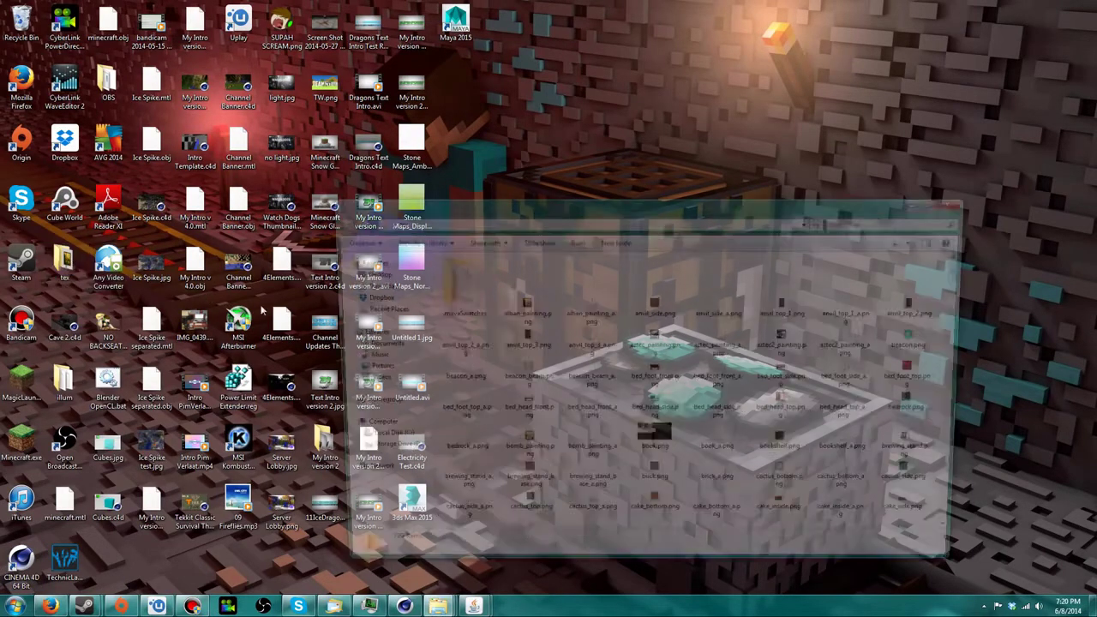
scroll(652, 394, "down", 10)
scroll(657, 408, "down", 5)
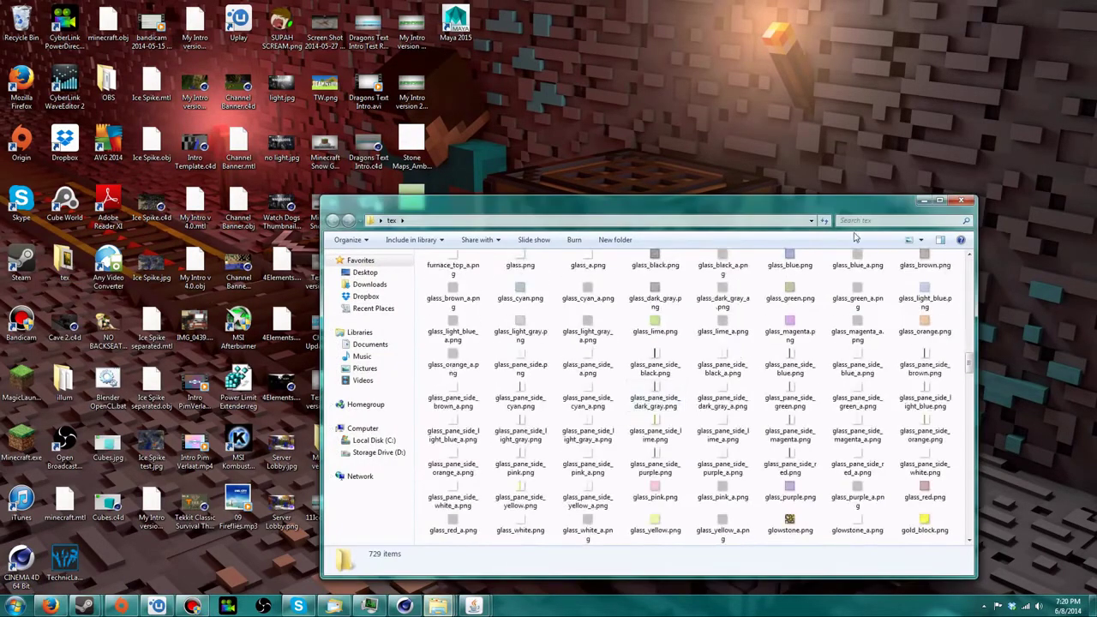
- Minimize the tex folder and bring Cinema 4D, the jMC2Obj map and the Export selection window back into view
left_click(924, 200)
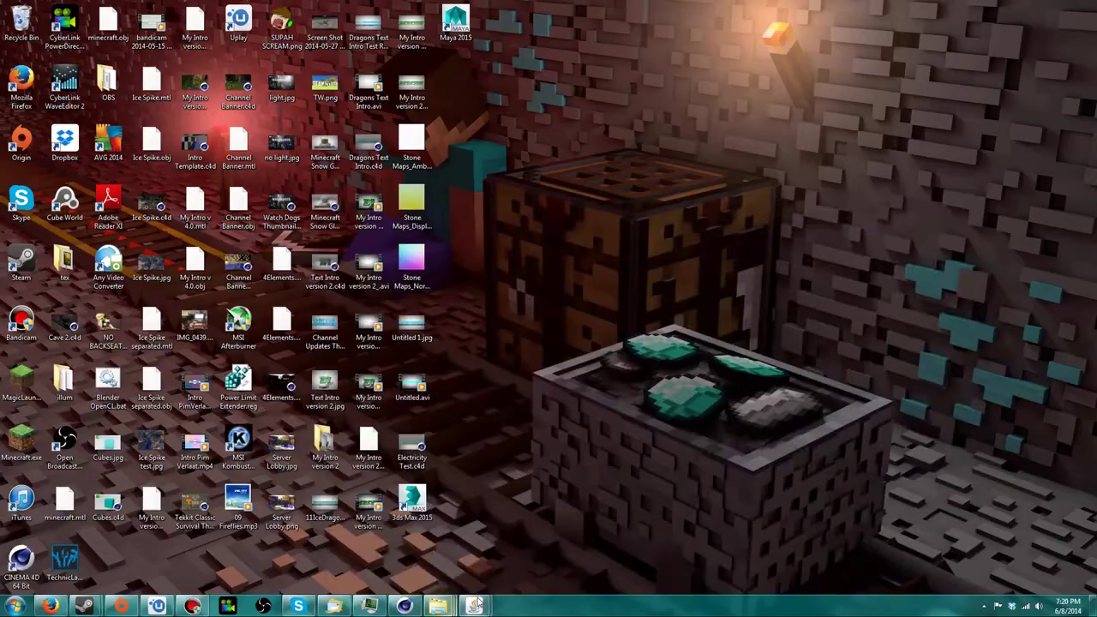
left_click(404, 605)
mouse_move(474, 606)
left_click(526, 543)
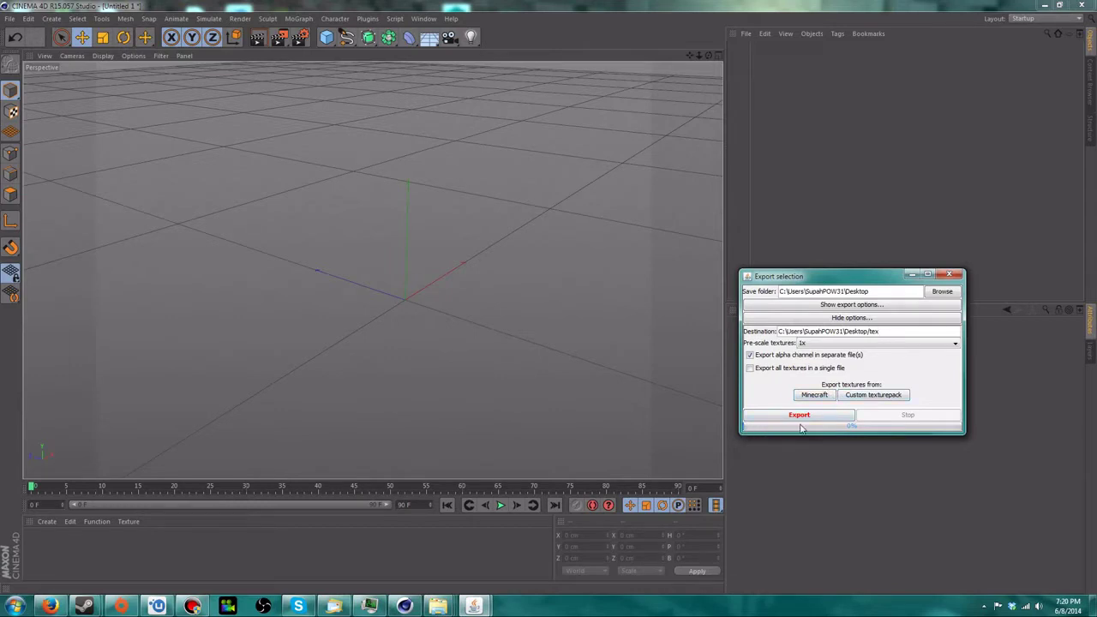
mouse_move(476, 606)
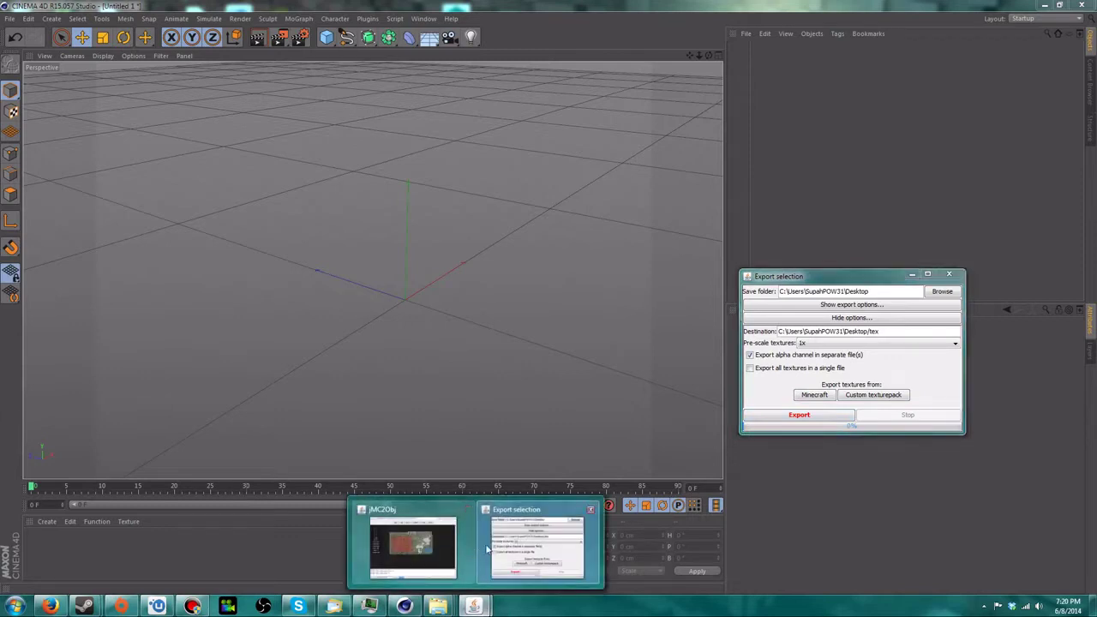
left_click(435, 522)
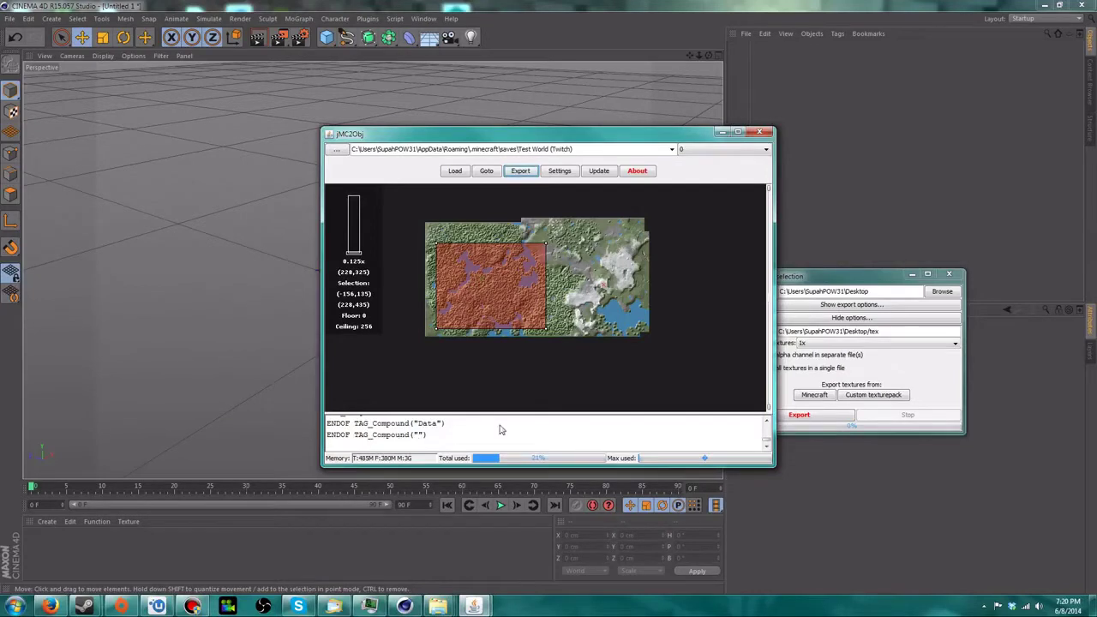
left_click(831, 285)
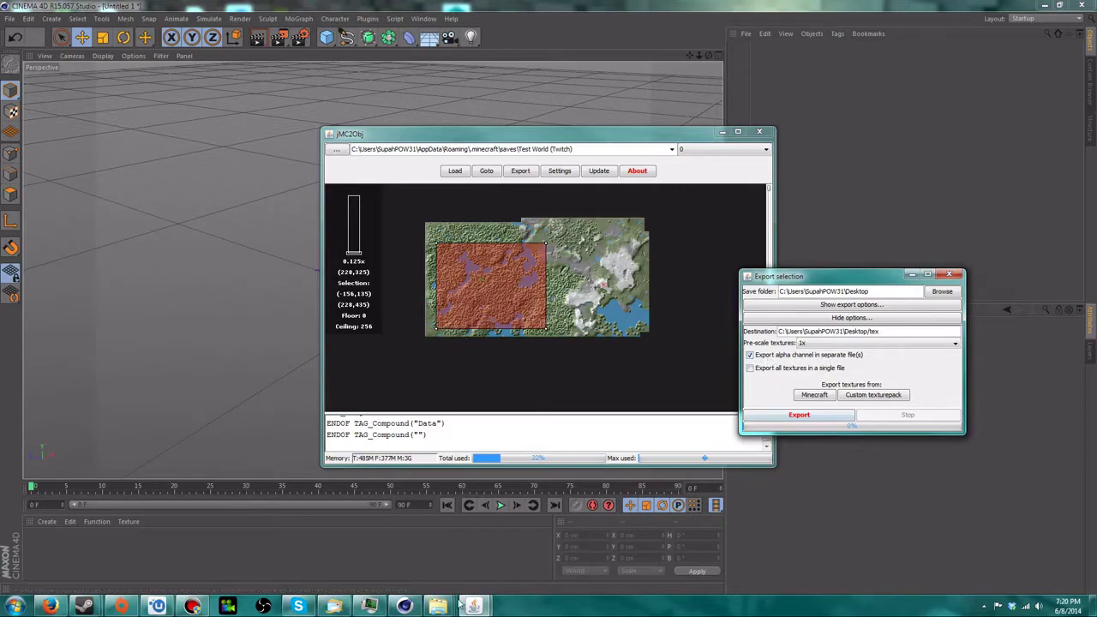
- Return to the tex folder, view the alpha texture alban_painting_a.png from the start of the list, and close it
mouse_move(438, 606)
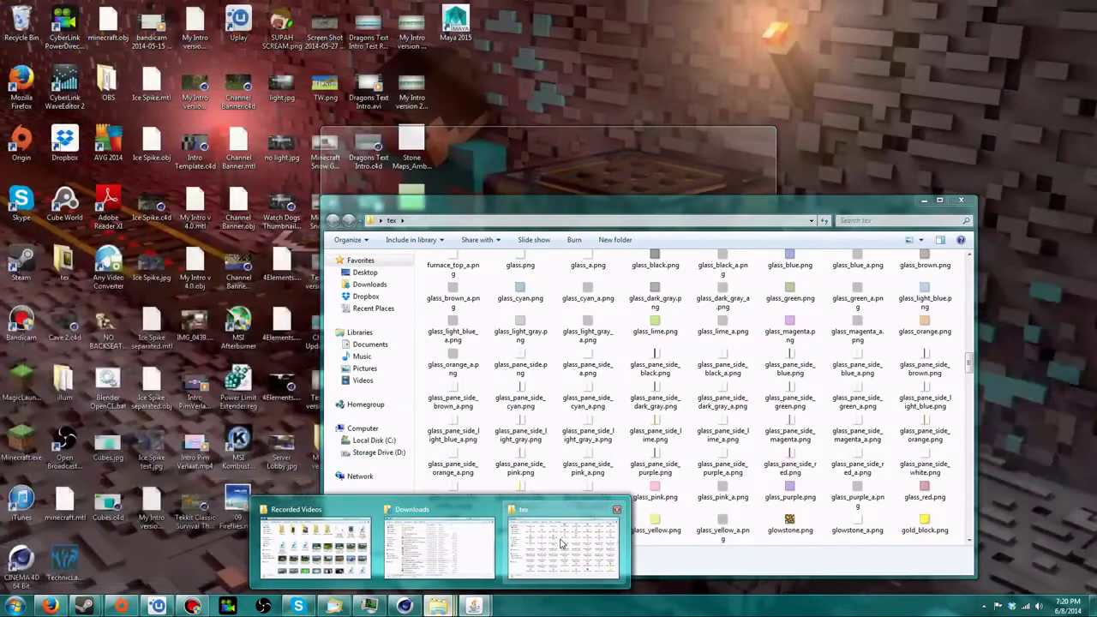
left_click(561, 544)
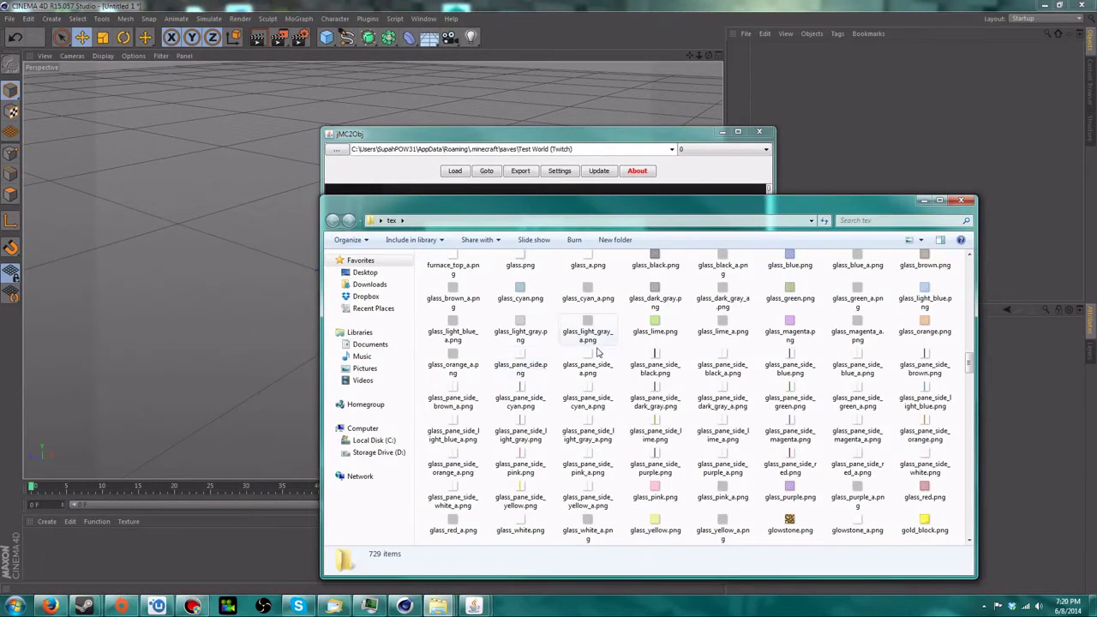
scroll(566, 359, "up", 10)
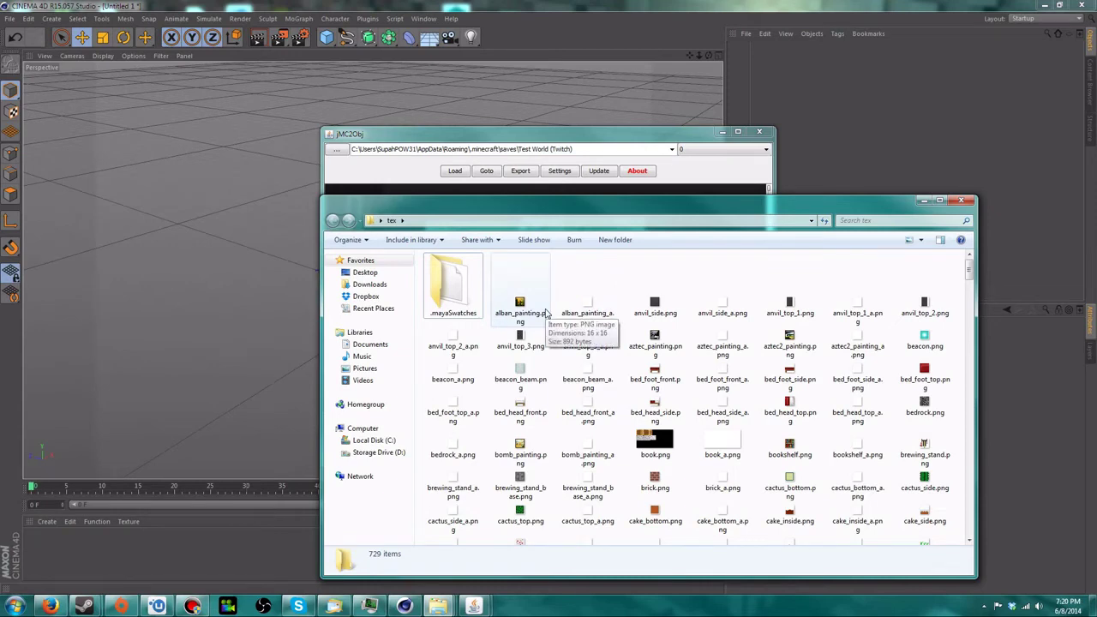
double_click(598, 301)
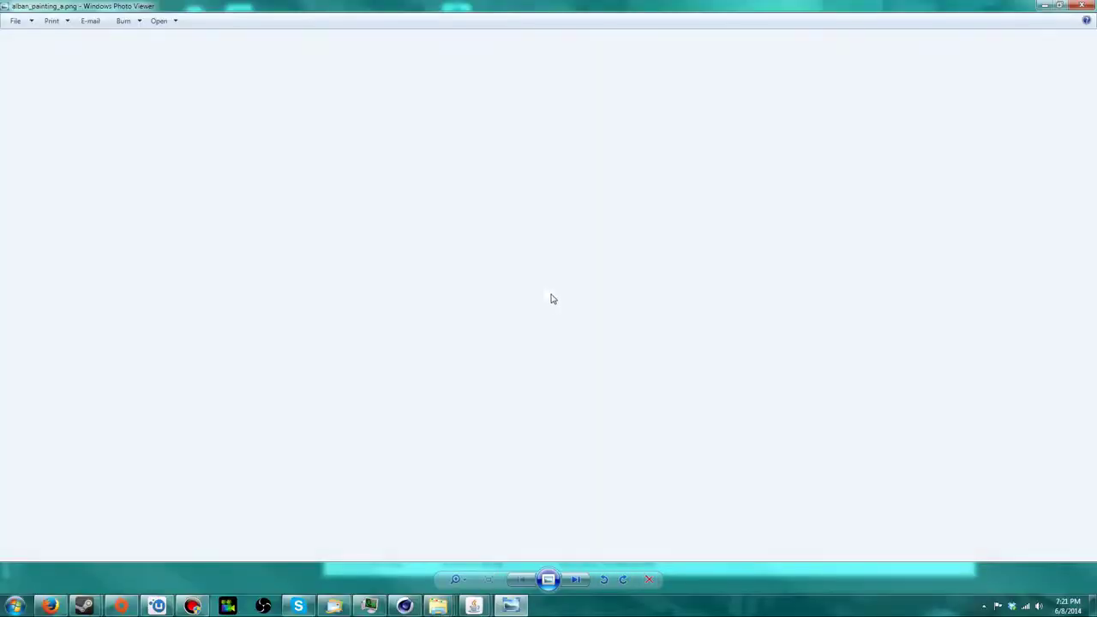
left_click(1082, 6)
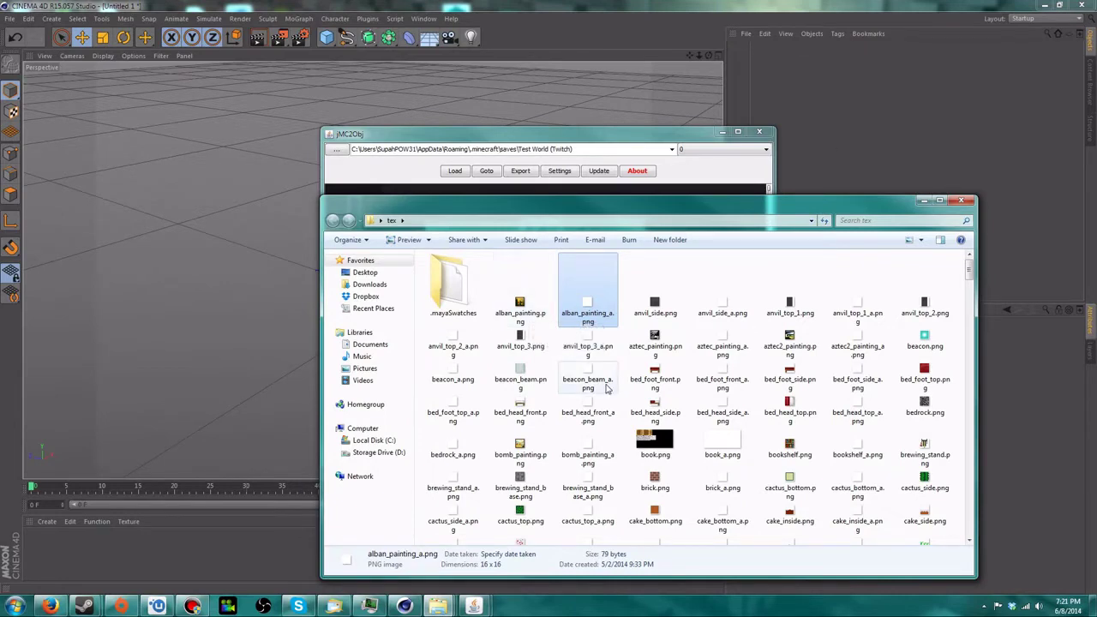
- Look through the tex folder's textures and view glass_pane_side.png enlarged and glass_lime.png, closing each image
scroll(605, 389, "down", 10)
scroll(606, 389, "down", 4)
scroll(562, 371, "down", 8)
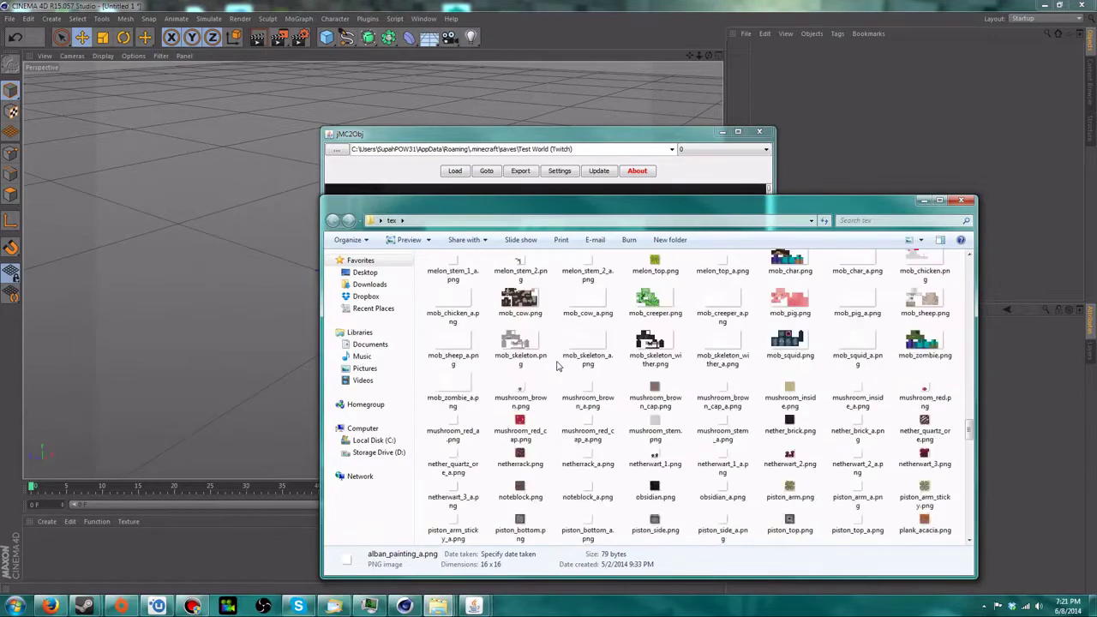
scroll(557, 366, "up", 10)
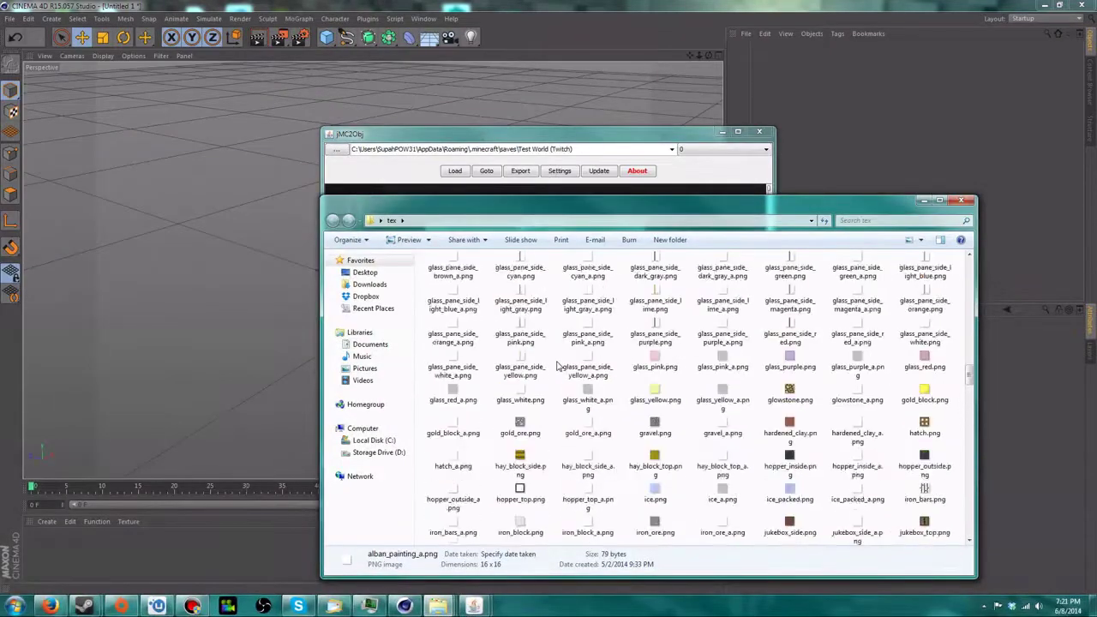
double_click(528, 336)
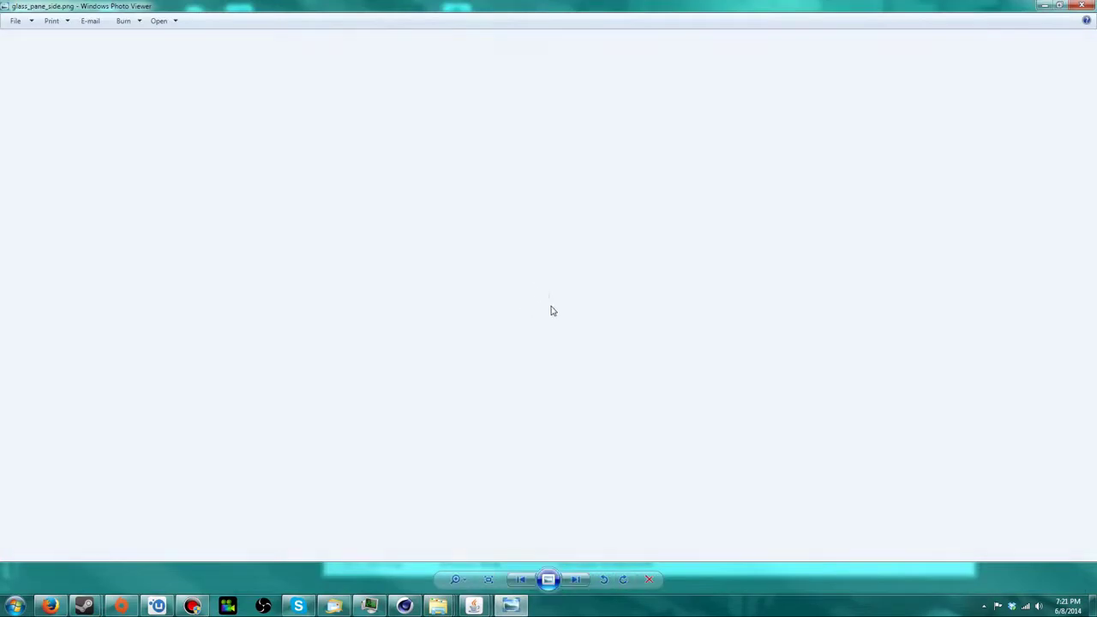
scroll(544, 307, "up", 5)
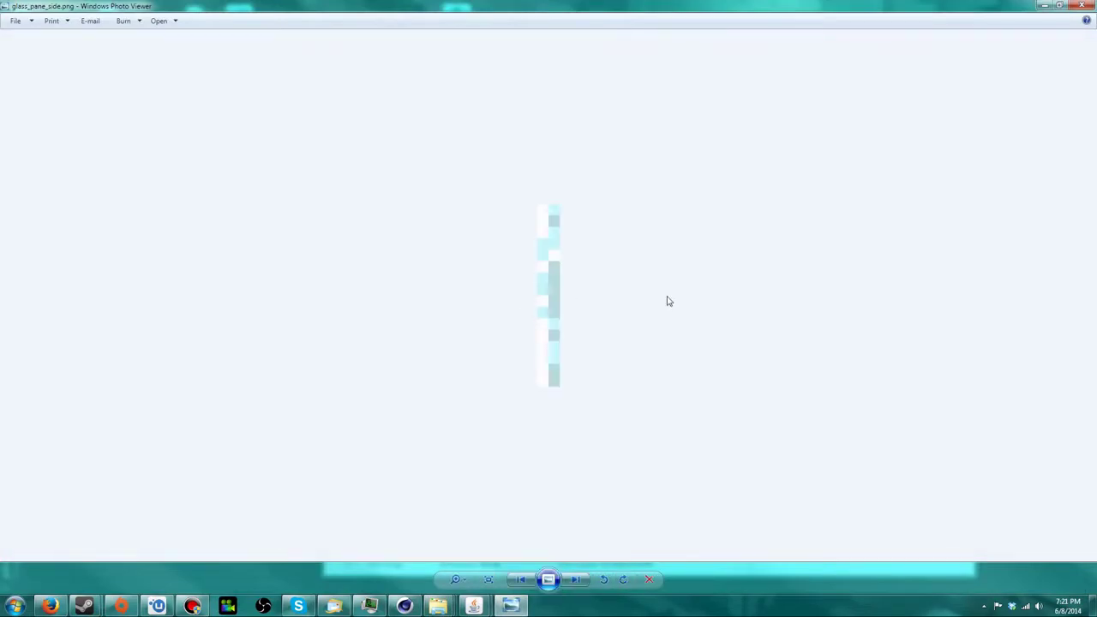
key("alt+F4")
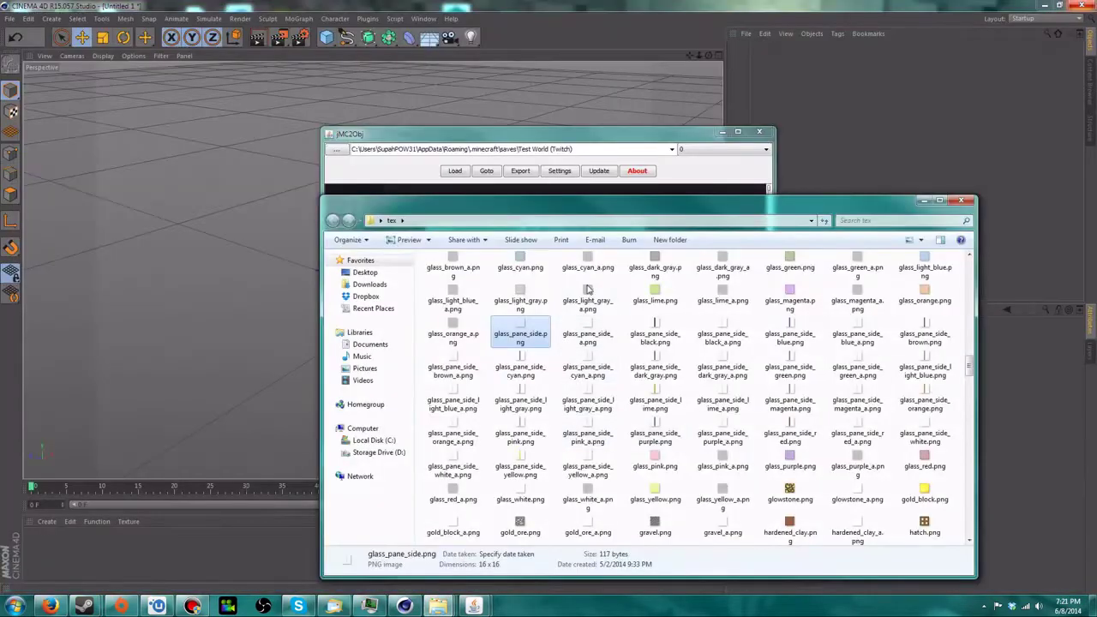
double_click(655, 293)
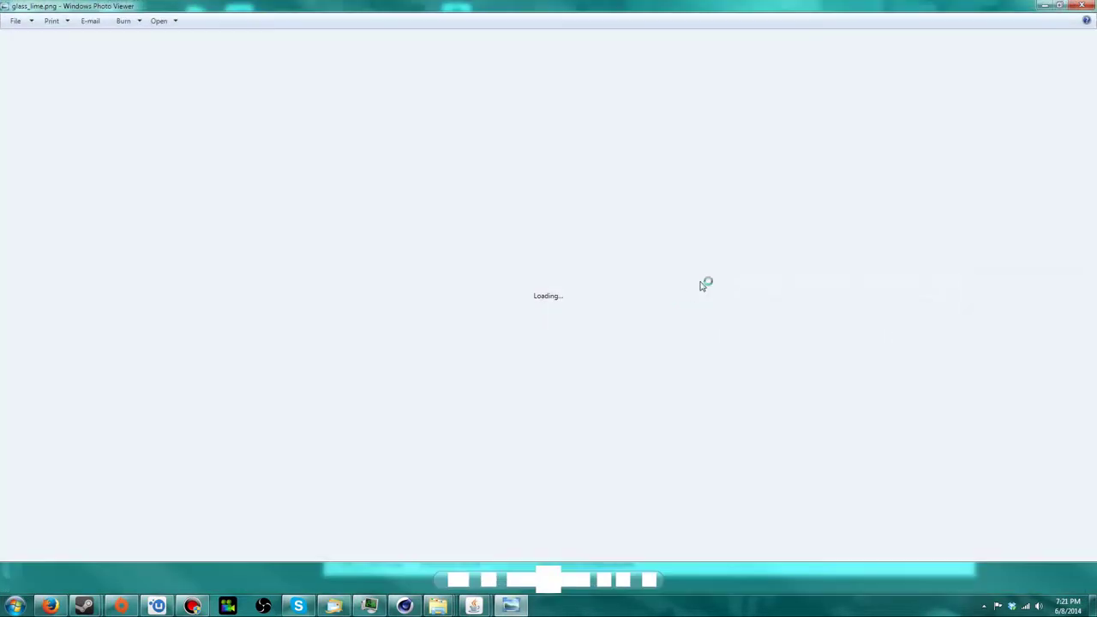
key("alt+F4")
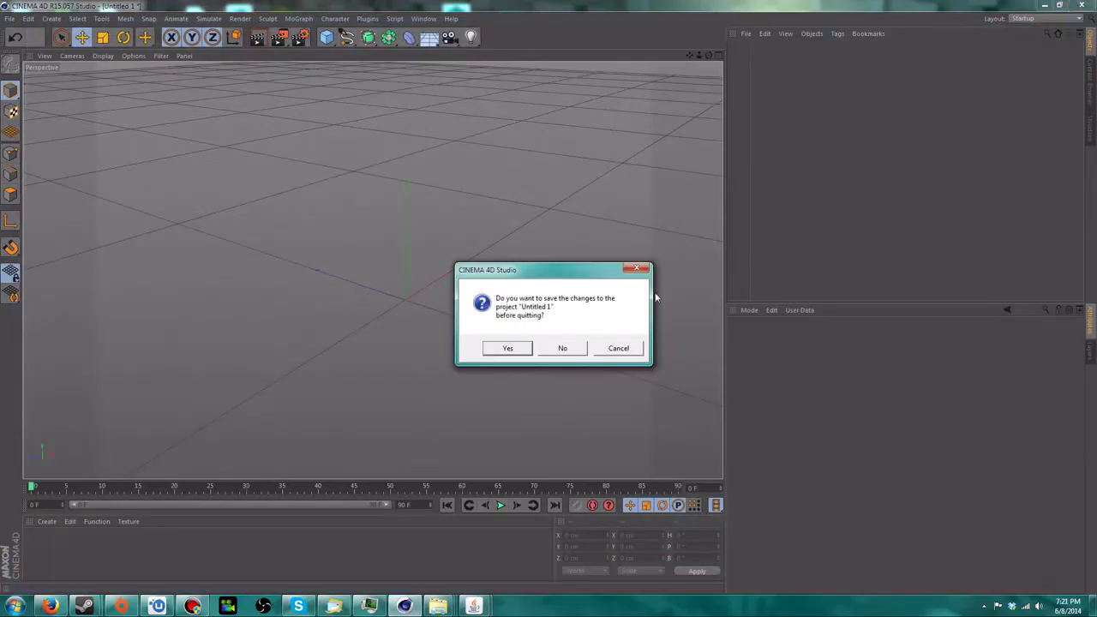
- Cancel quitting Cinema 4D and bring the Export selection window back to the front
left_click(610, 346)
mouse_move(473, 606)
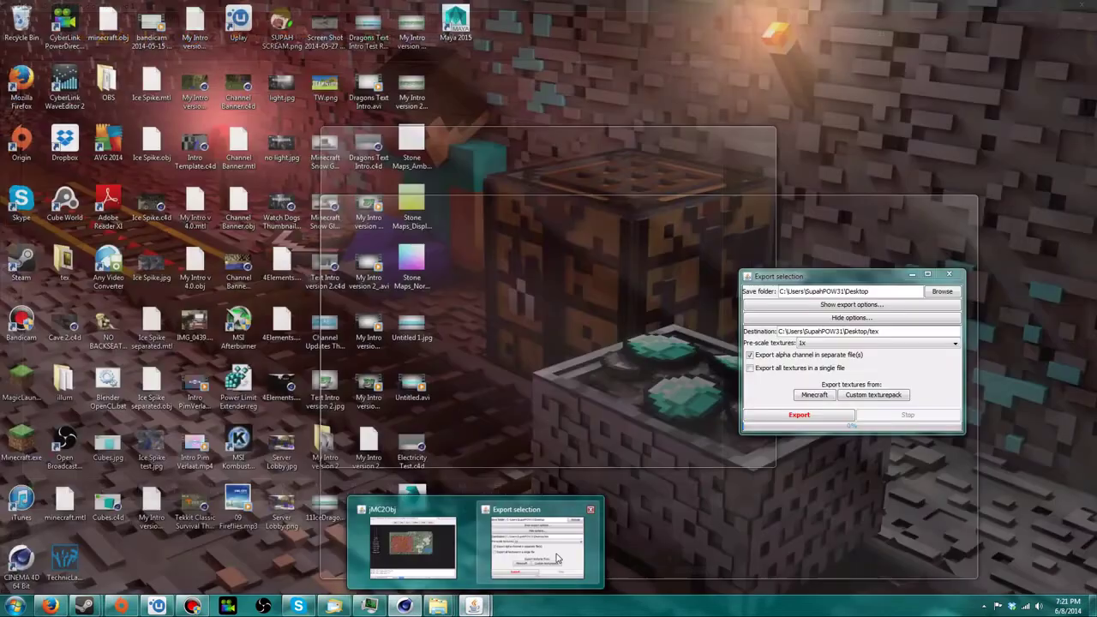
left_click(539, 562)
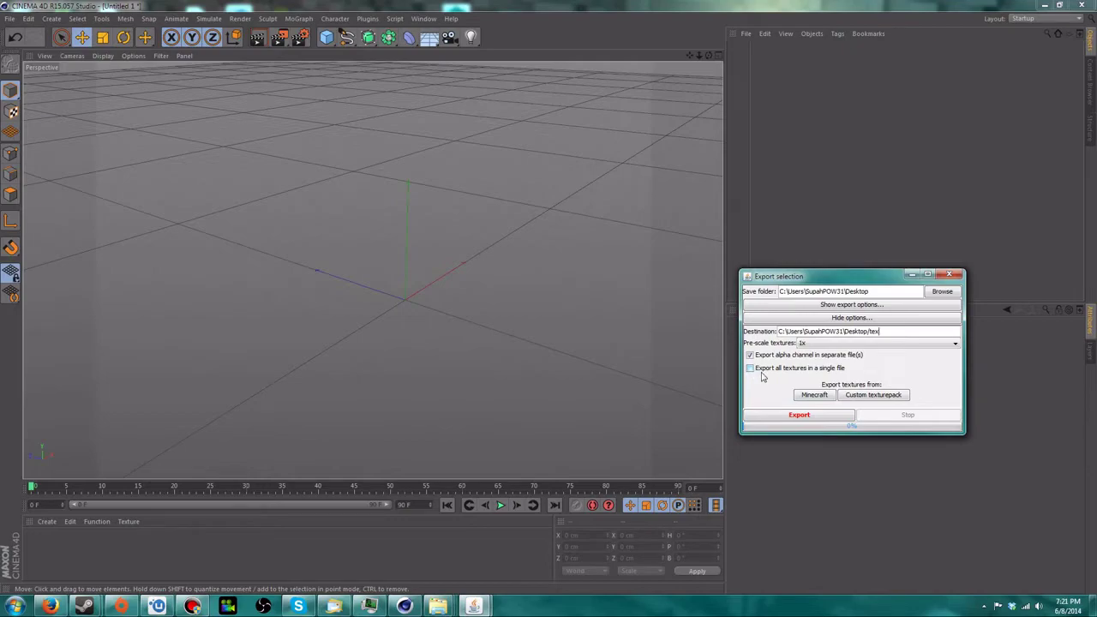
- Place the tex folder window beside the Export selection window and examine its separate texture and alpha files
left_click(438, 606)
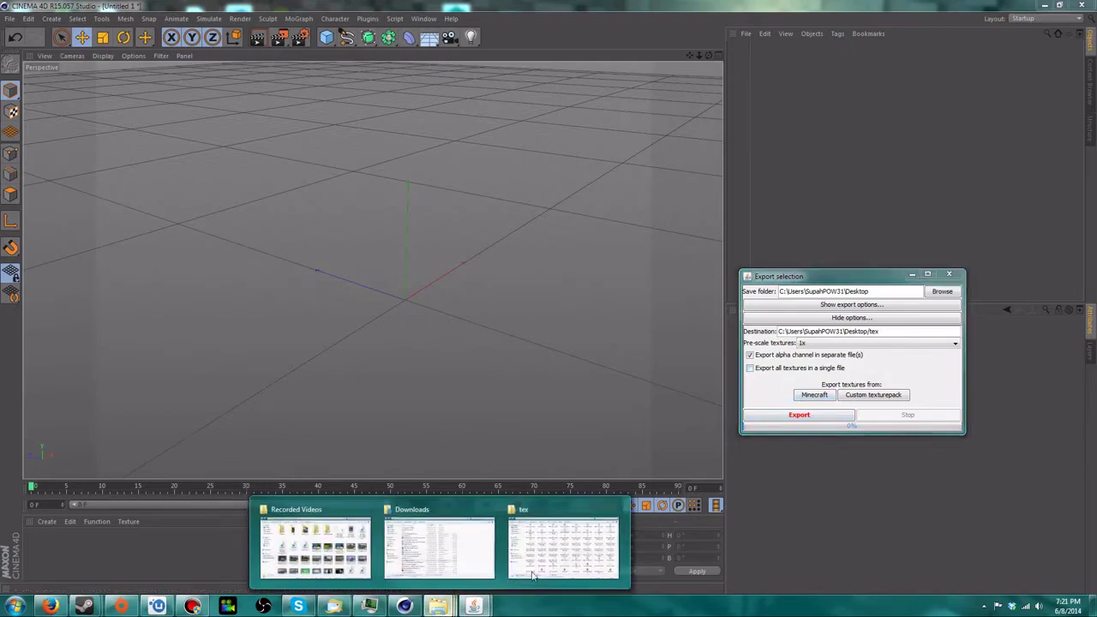
left_click(532, 576)
scroll(879, 445, "up", 10)
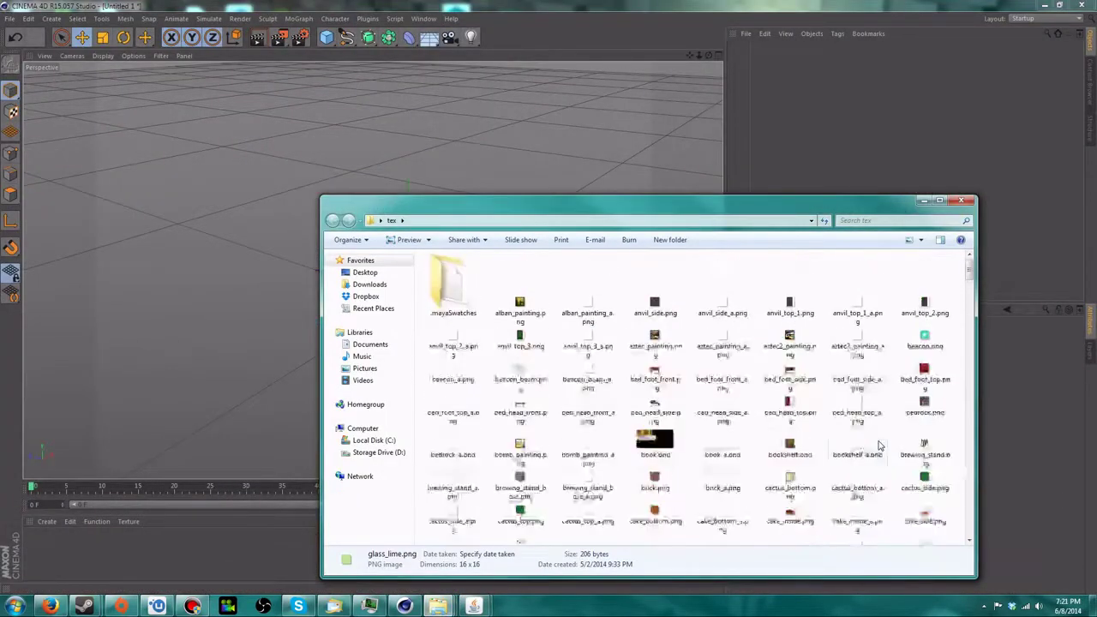
left_click_drag(857, 204, 593, 137)
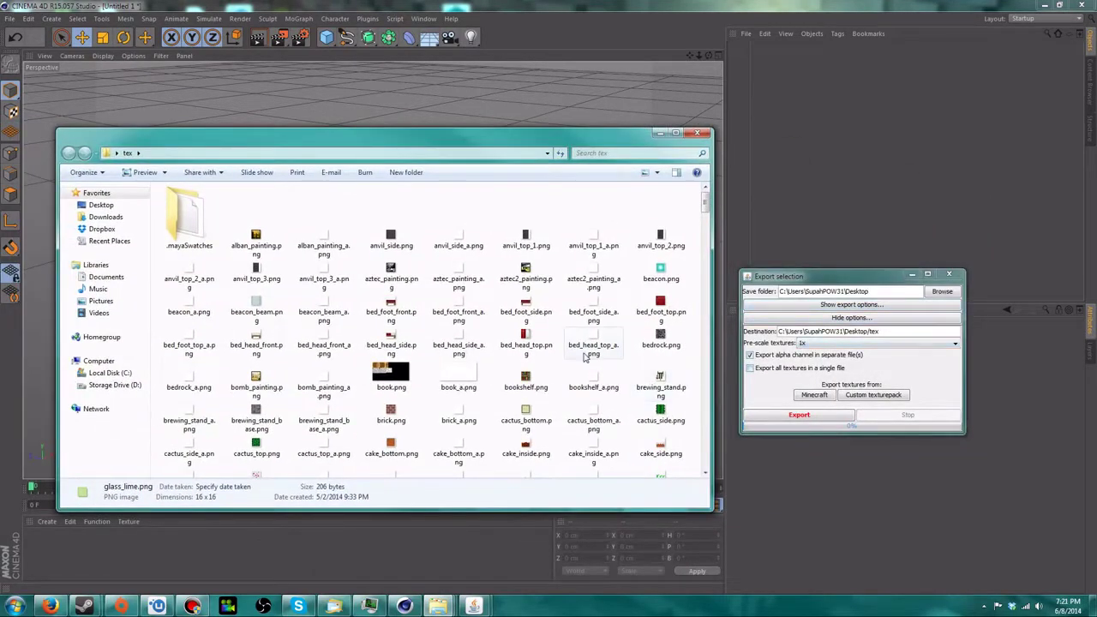
scroll(564, 291, "down", 15)
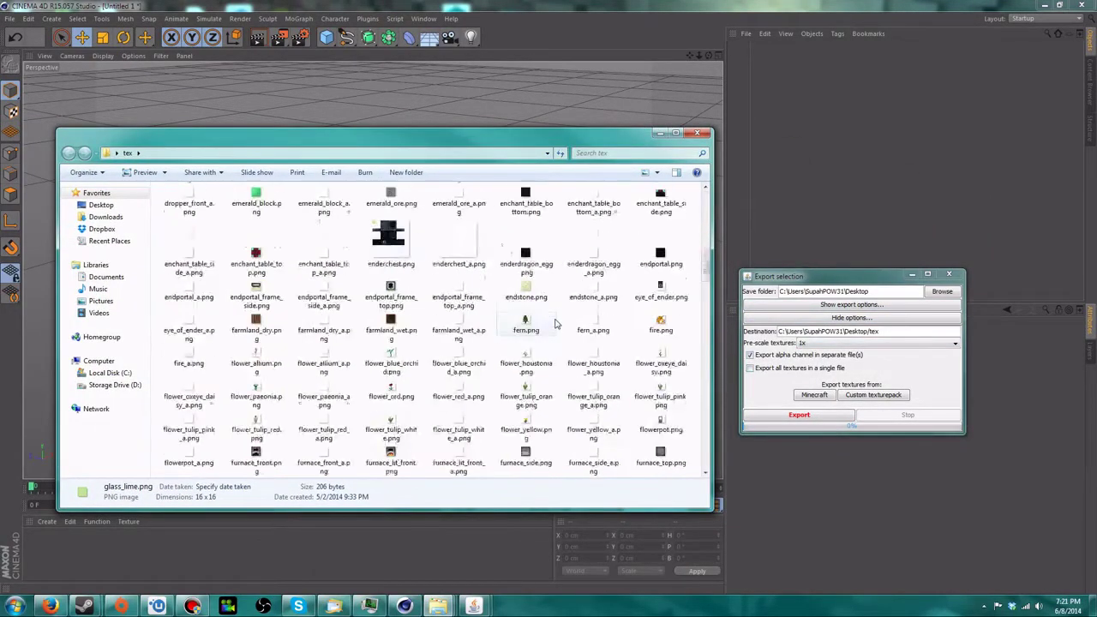
scroll(549, 321, "down", 15)
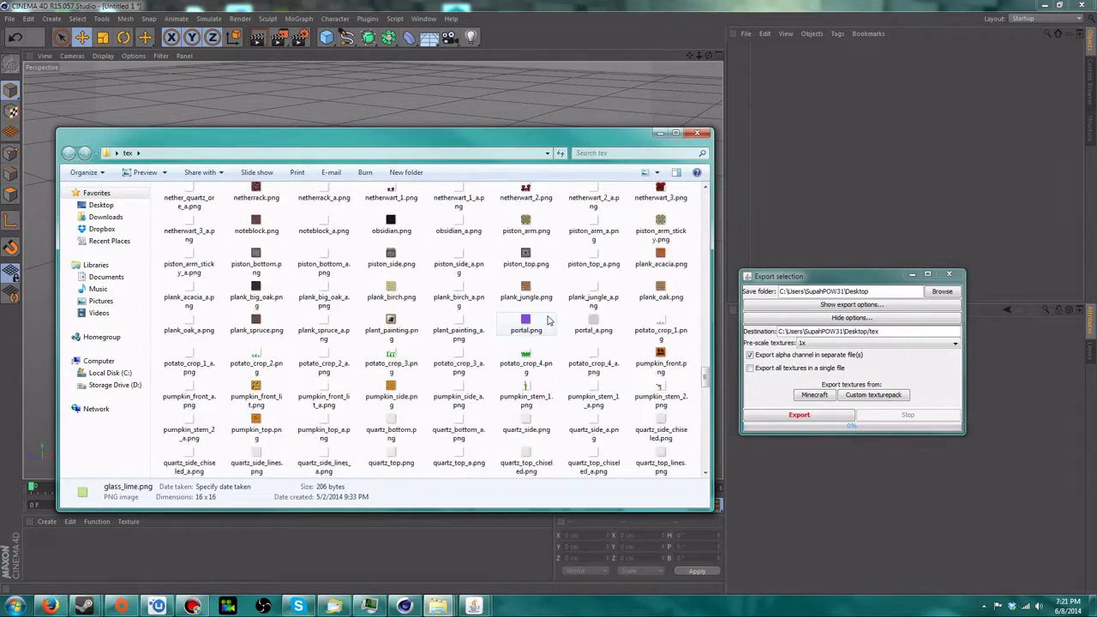
scroll(540, 324, "up", 20)
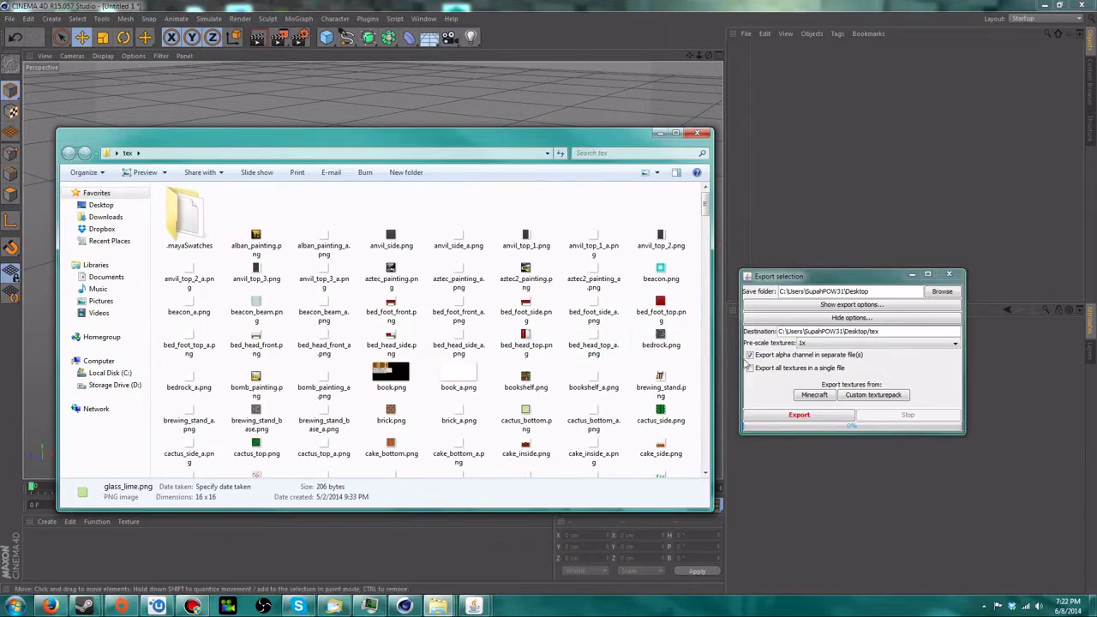
scroll(593, 343, "down", 10)
- Search the tex folder for "tex" to look at the single-file texture, and clear the search
left_click(600, 153)
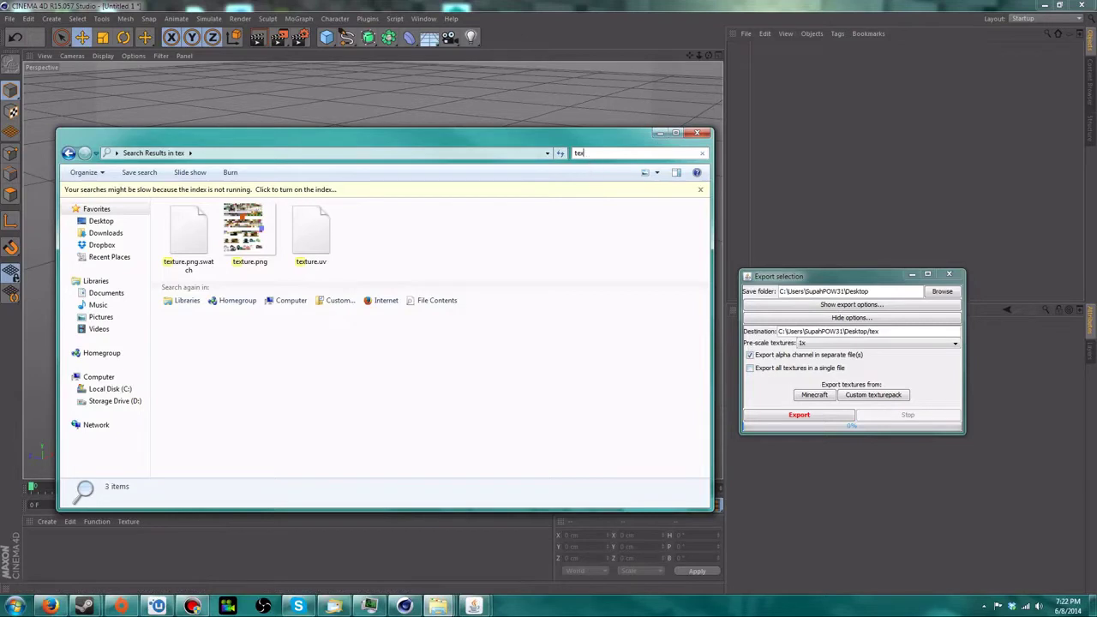
key("BackSpace")
key("BackSpace")
key("BackSpace")
- Minimize the tex folder, bring the jMC2Obj map forward, and start exporting the selected world area
left_click(803, 277)
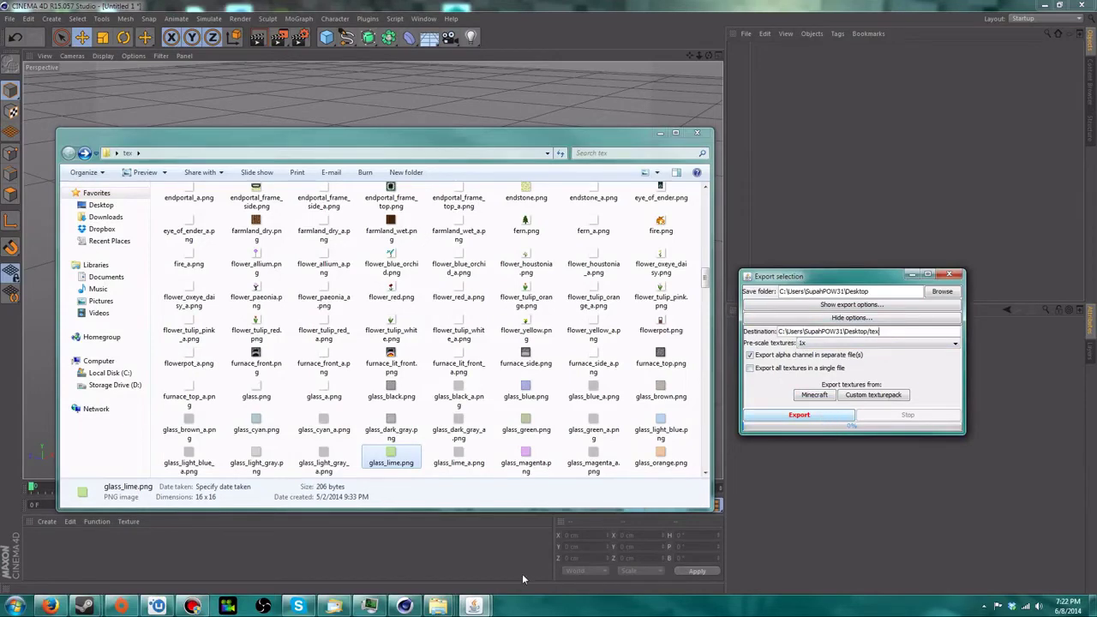
left_click(659, 134)
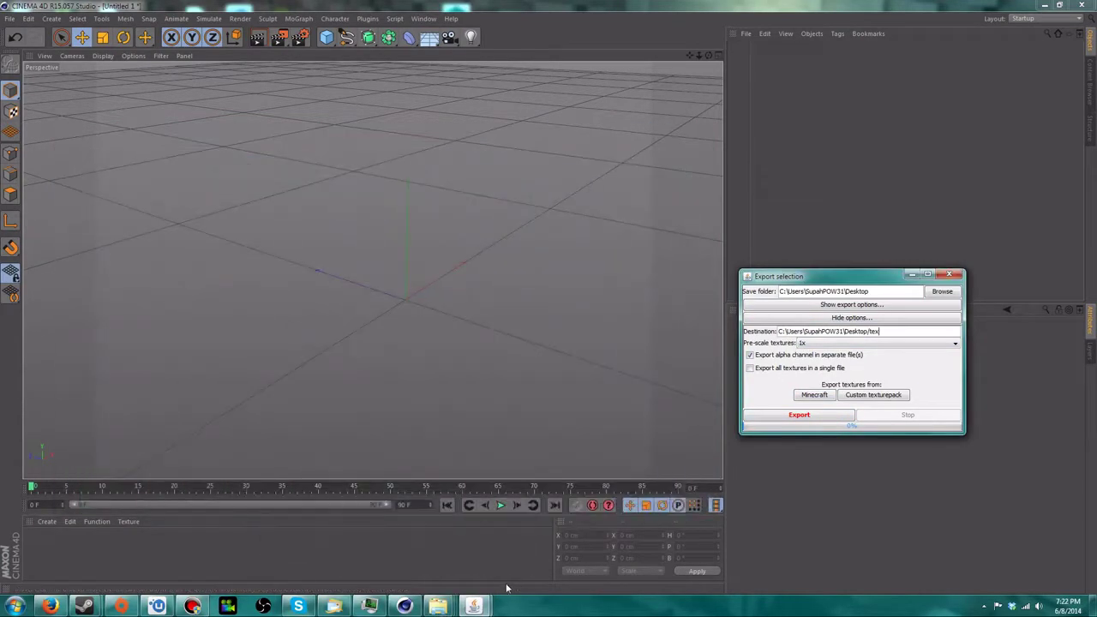
mouse_move(473, 607)
left_click(407, 541)
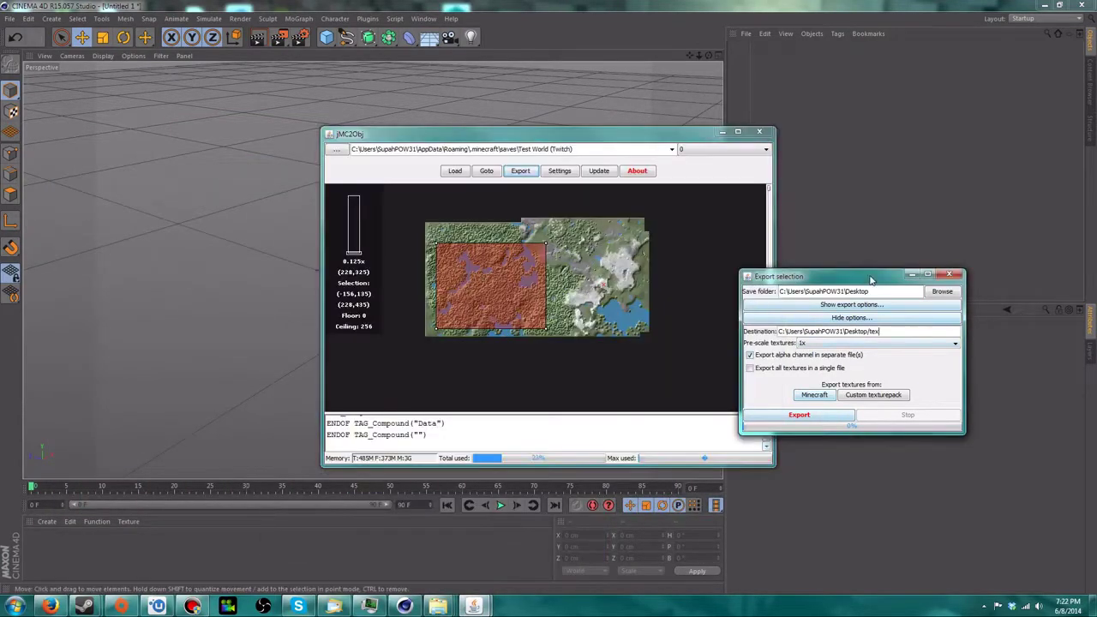
left_click(786, 416)
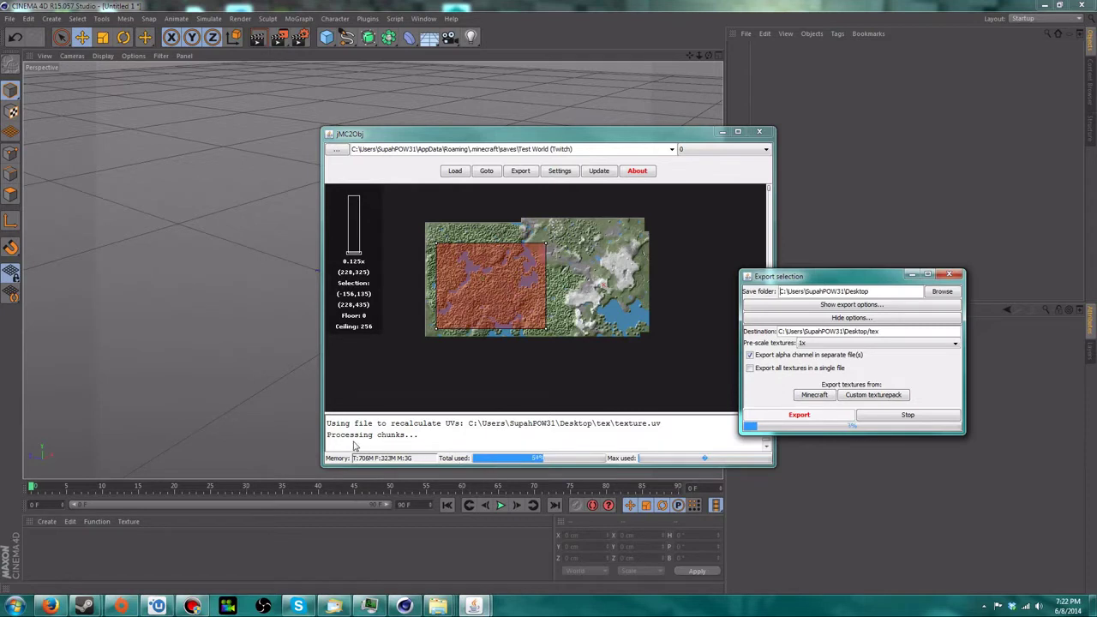
- Open Windows Task Manager beside jMC2Obj to check memory use during the export, and close it
left_click(591, 139)
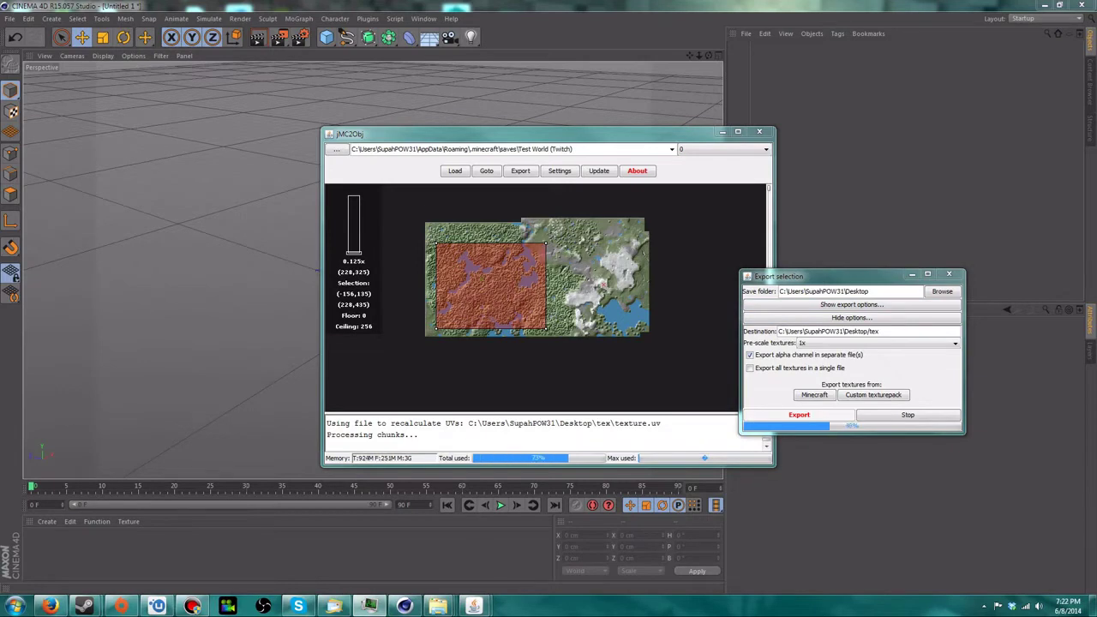
key("ctrl+shift+Escape")
left_click_drag(223, 27, 174, 161)
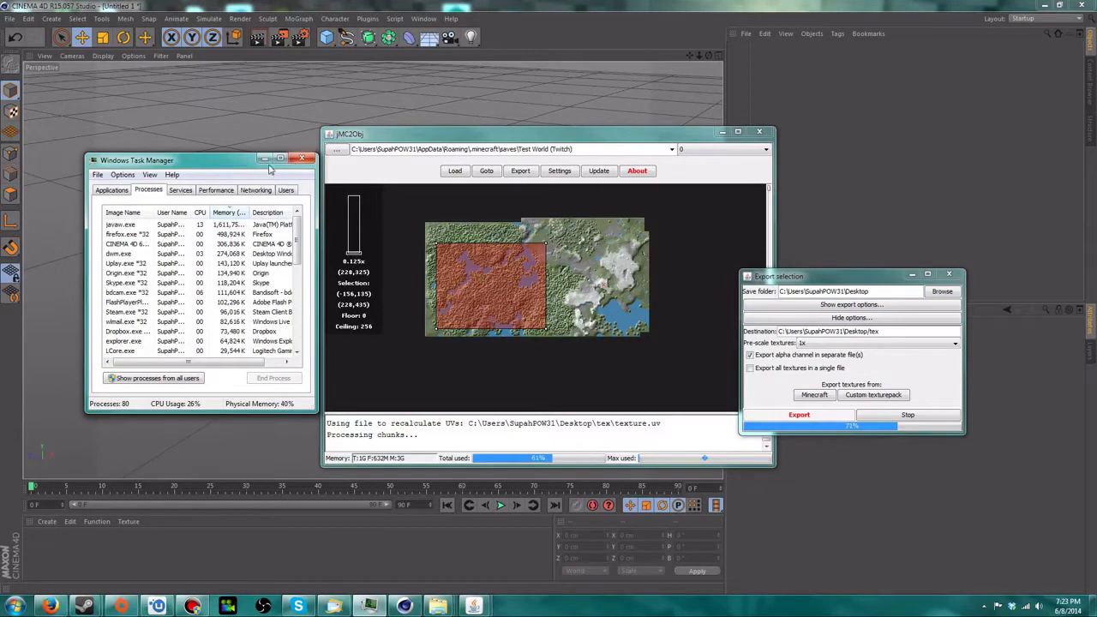
left_click(301, 158)
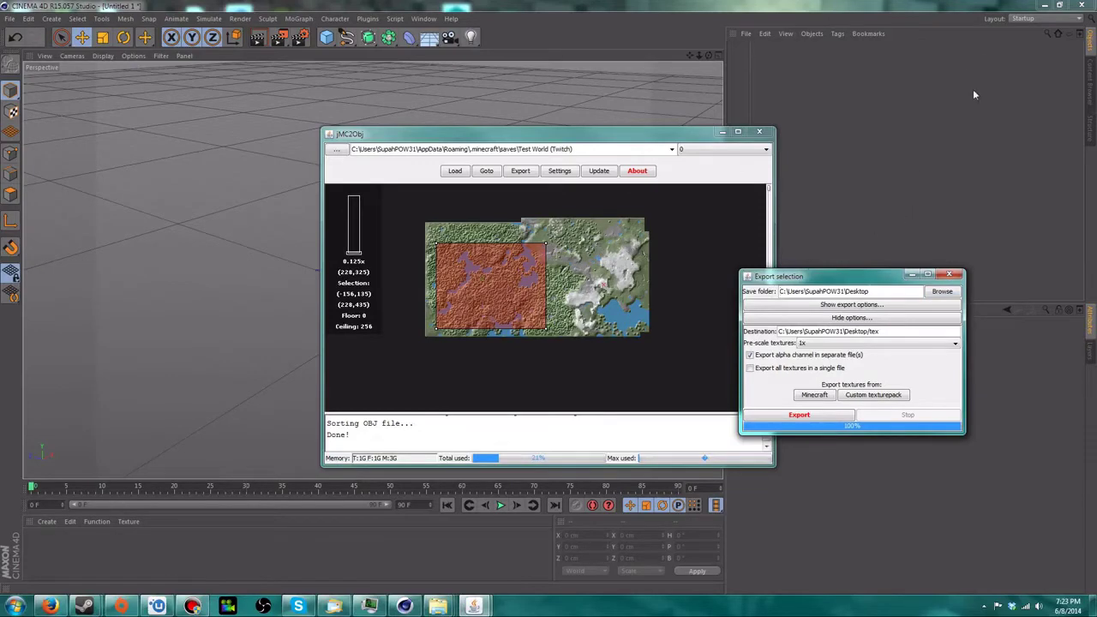
- Minimize Cinema 4D and show the desktop to locate the exported Tutorial.mtl and Tutorial.obj files
left_click(1040, 6)
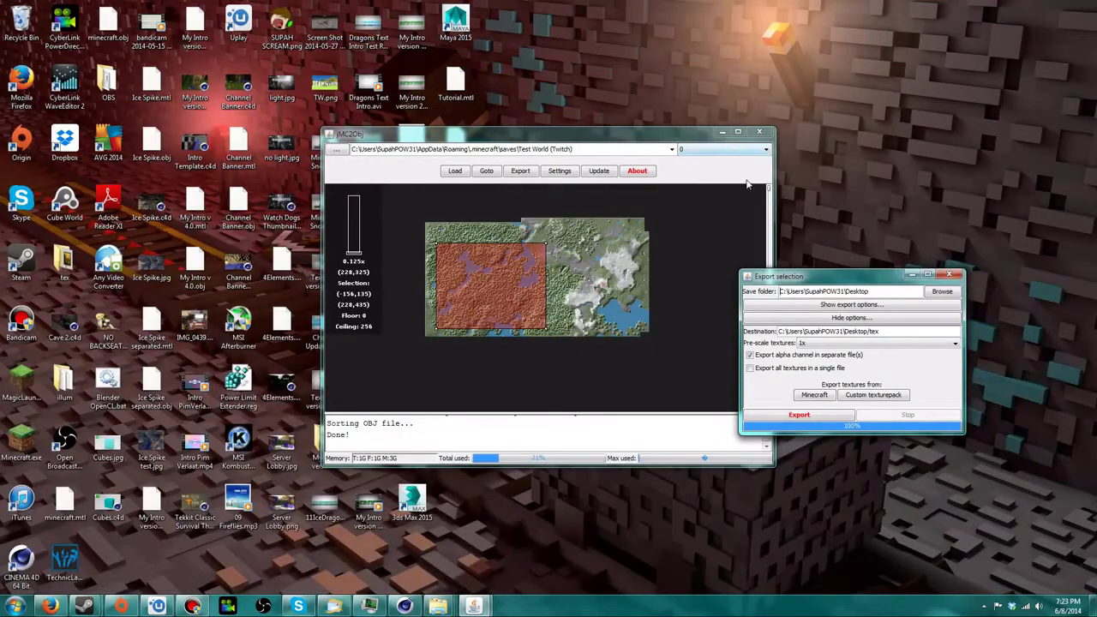
left_click(1089, 605)
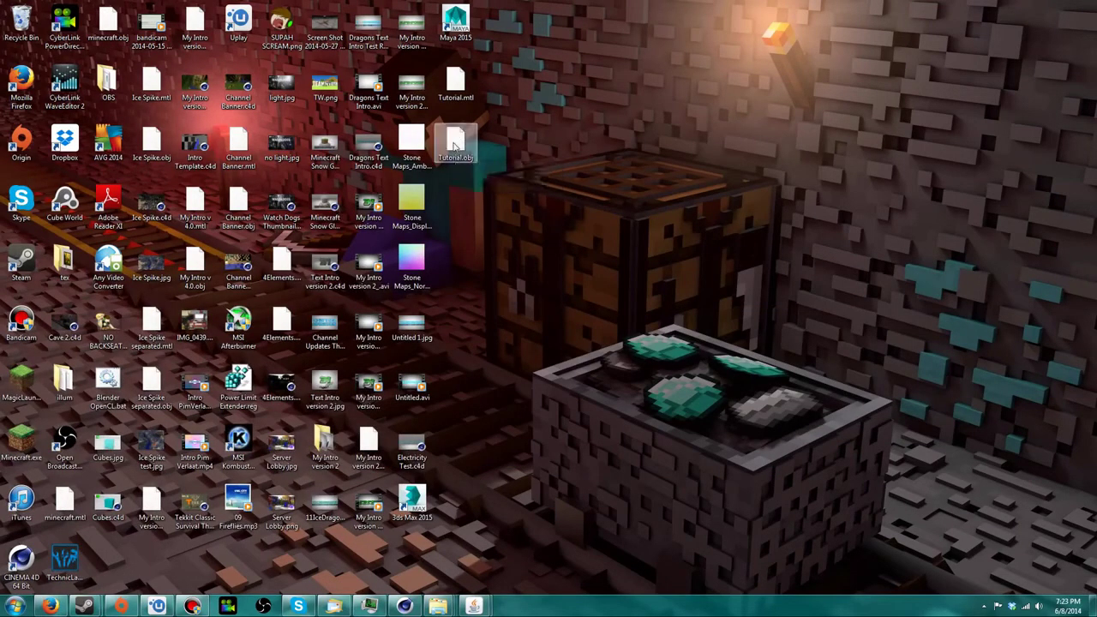
left_click_drag(529, 209, 446, 75)
left_click(606, 148)
left_click_drag(559, 157, 530, 85)
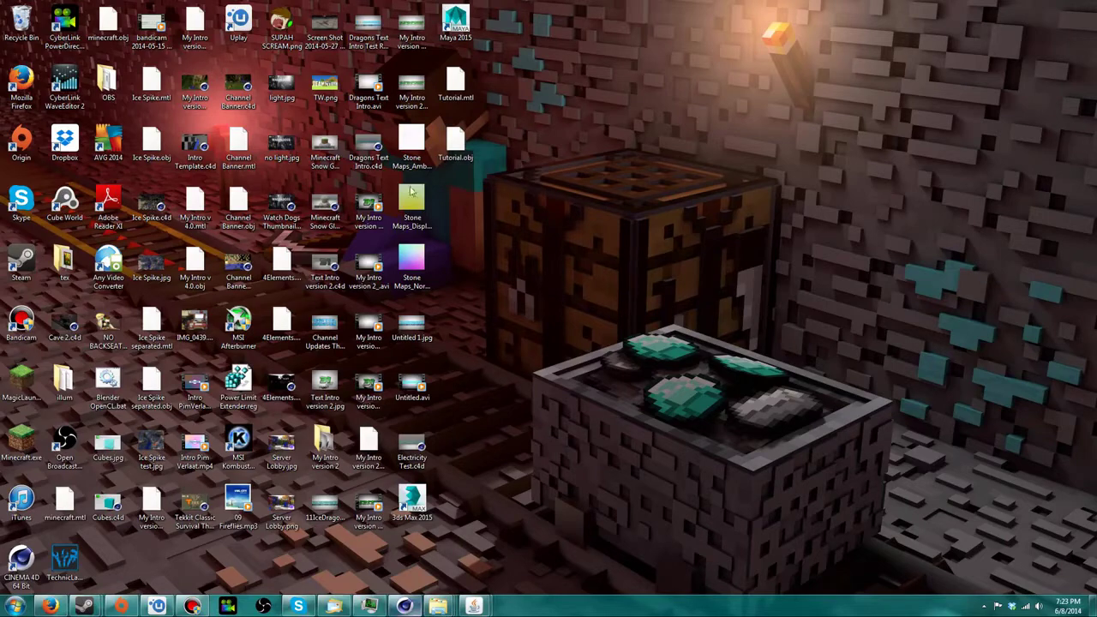
- Import Tutorial.obj from the desktop into Cinema 4D at a scale of 100 centimeters
left_click_drag(455, 144, 400, 607)
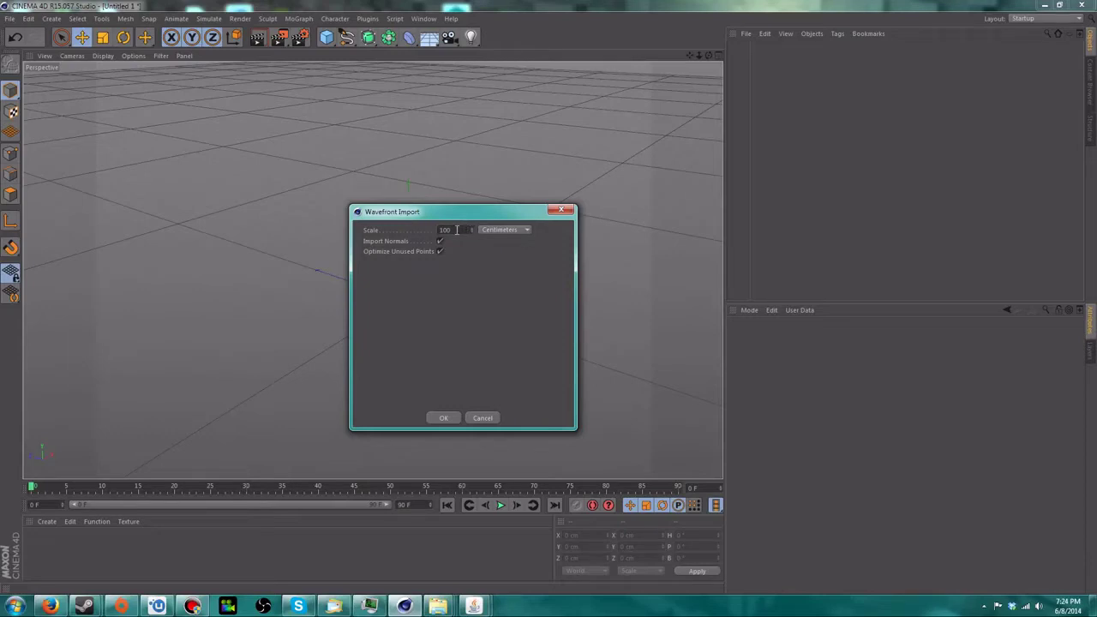
left_click(514, 228)
left_click(504, 232)
left_click(441, 417)
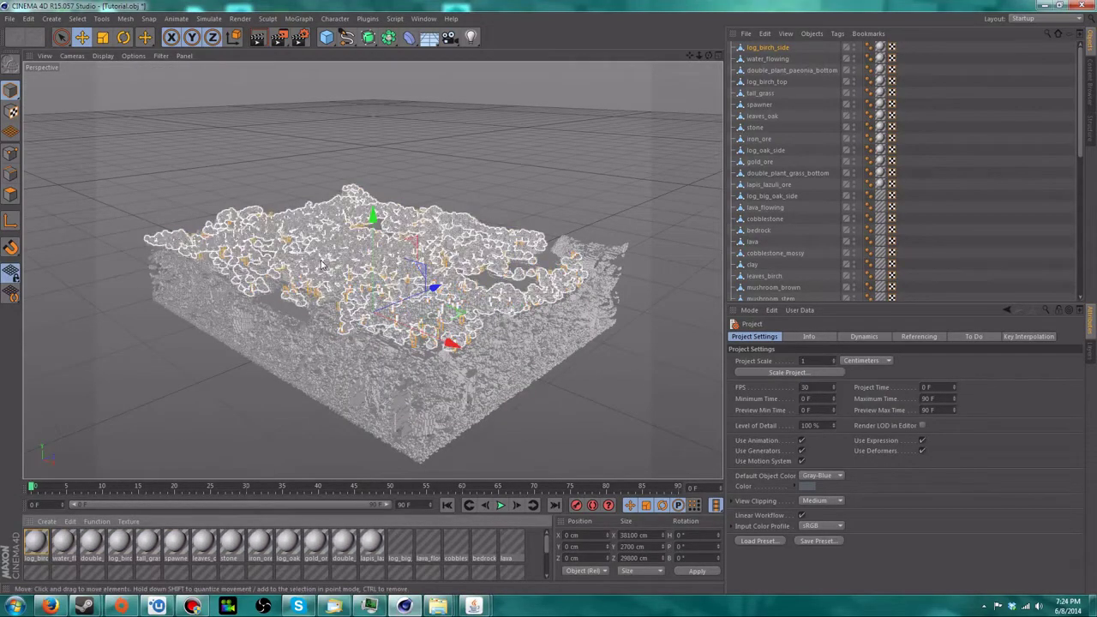
- Examine the imported terrain up close and look through the whole list of imported materials
scroll(300, 309, "up", 5)
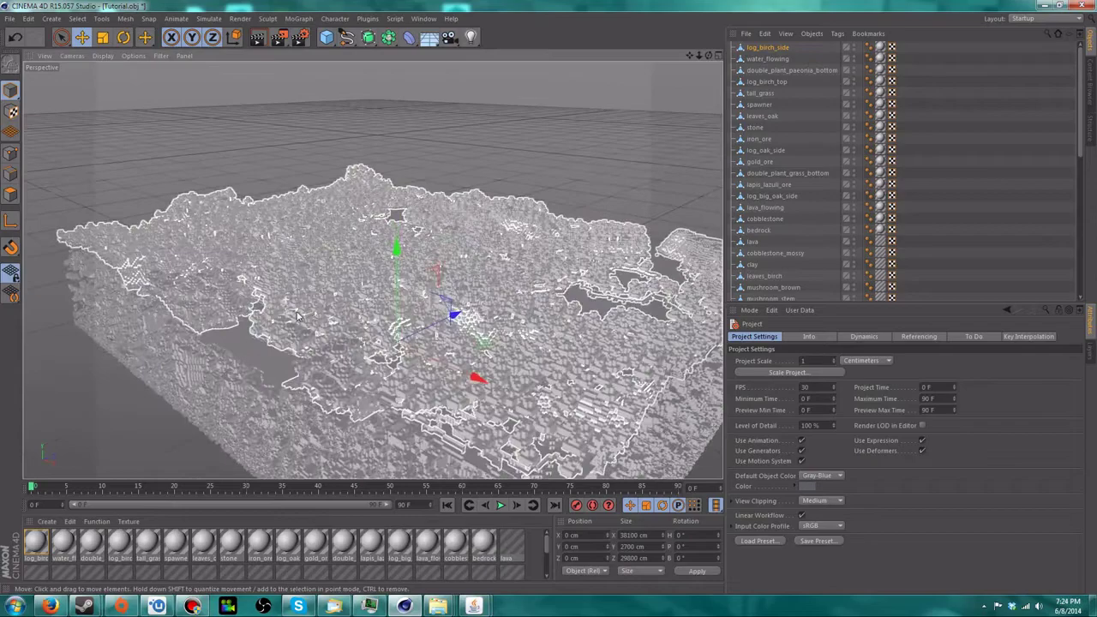
left_click_drag(297, 316, 403, 322, "alt")
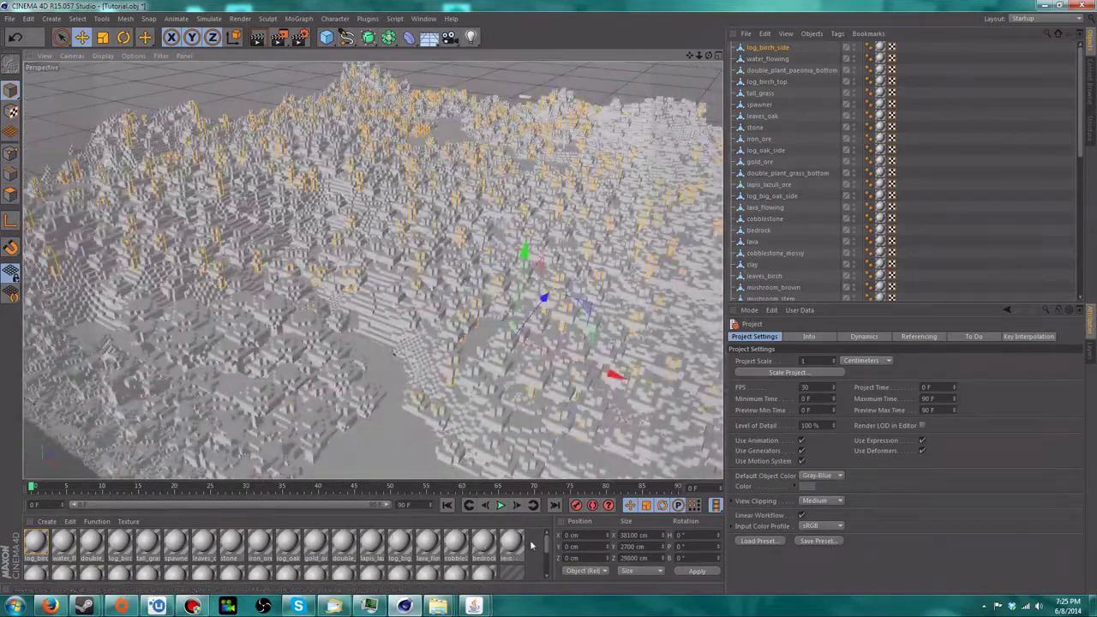
scroll(546, 559, "down", 2)
scroll(548, 563, "up", 2)
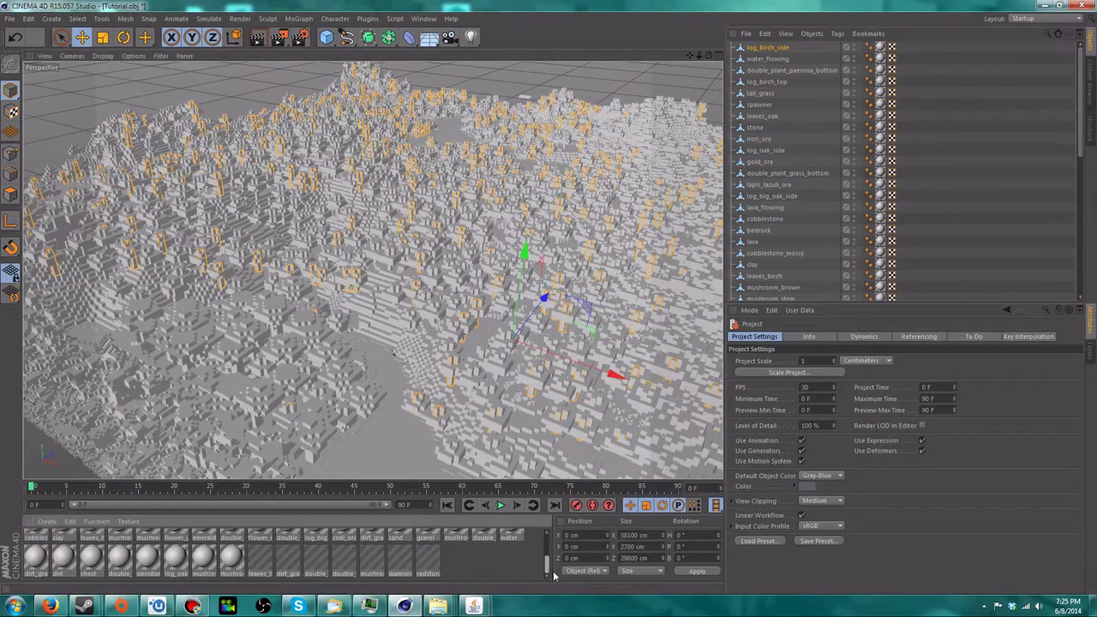
scroll(547, 549, "down", 3)
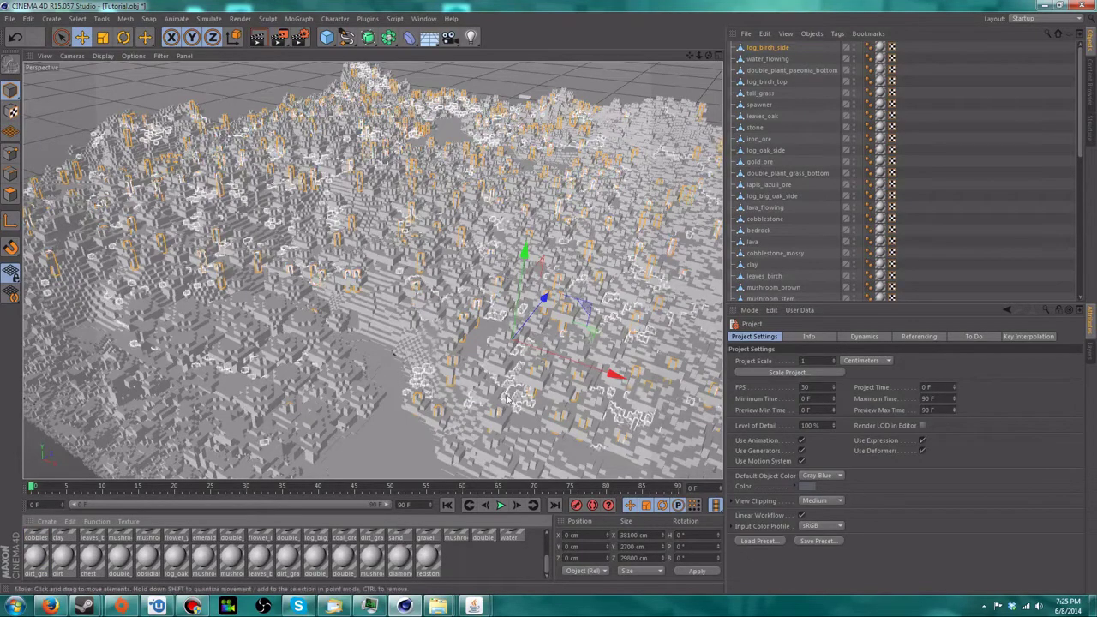
scroll(549, 557, "up", 2)
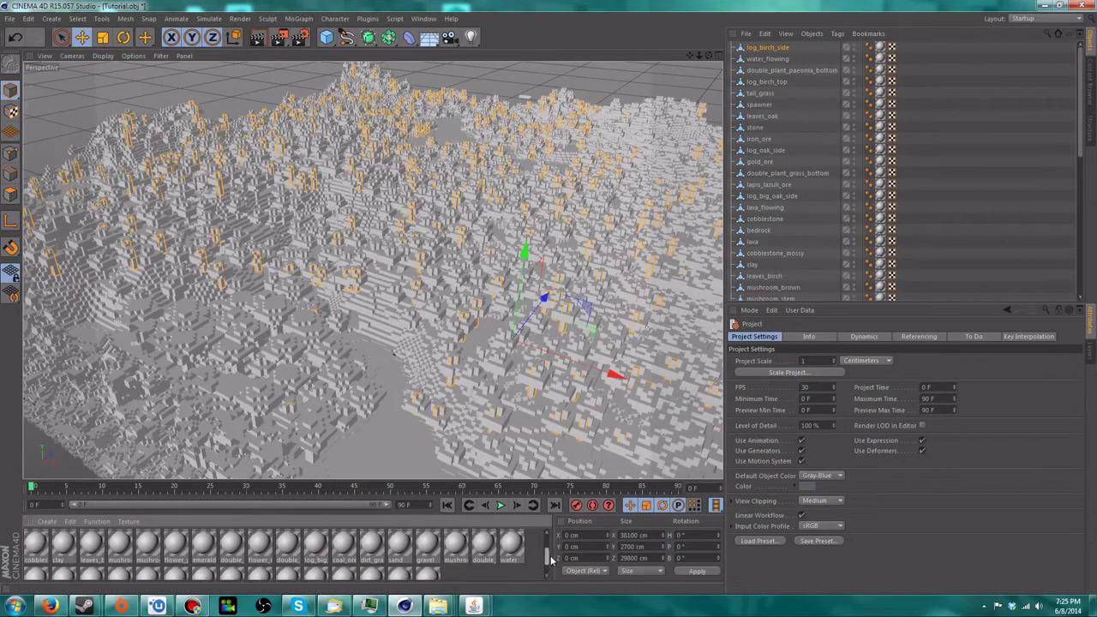
scroll(549, 548, "up", 1)
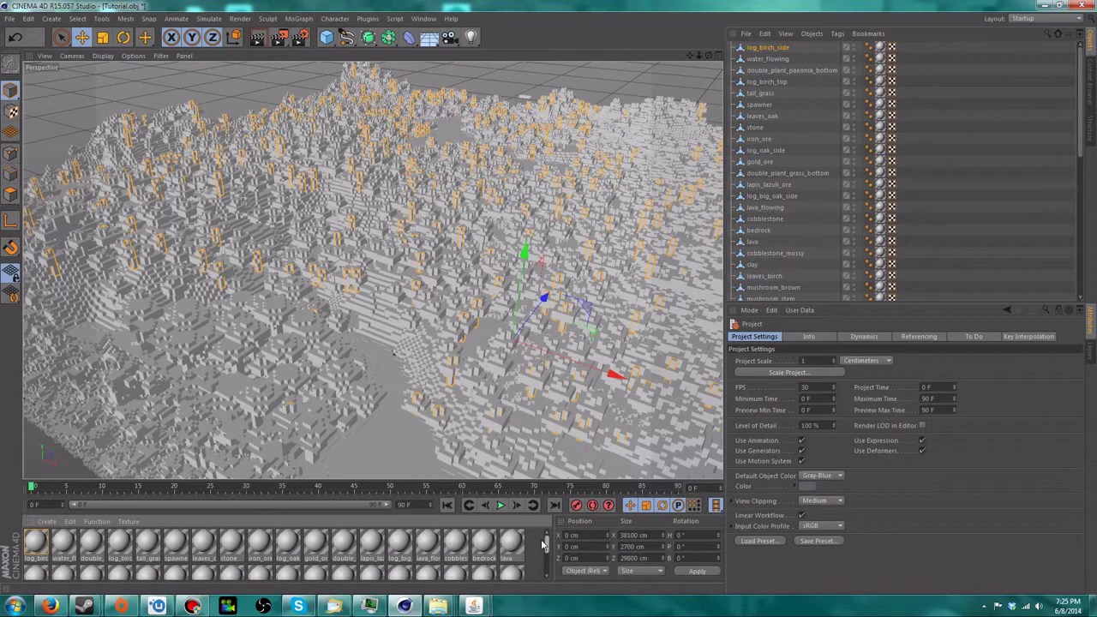
scroll(544, 552, "down", 2)
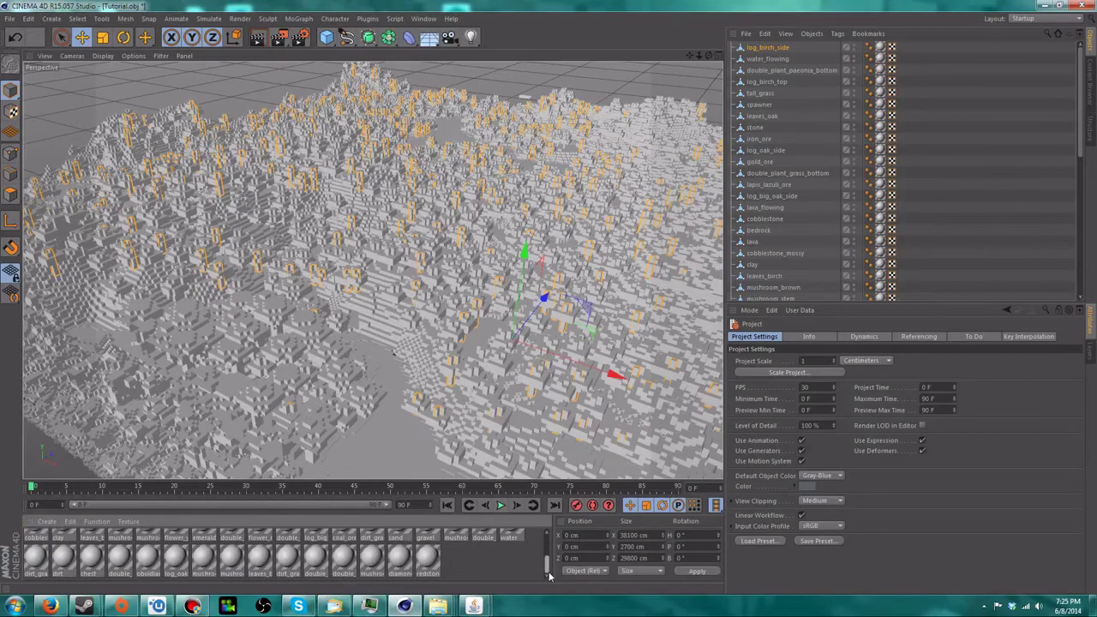
scroll(549, 540, "up", 2)
left_click_drag(428, 411, 540, 324, "alt")
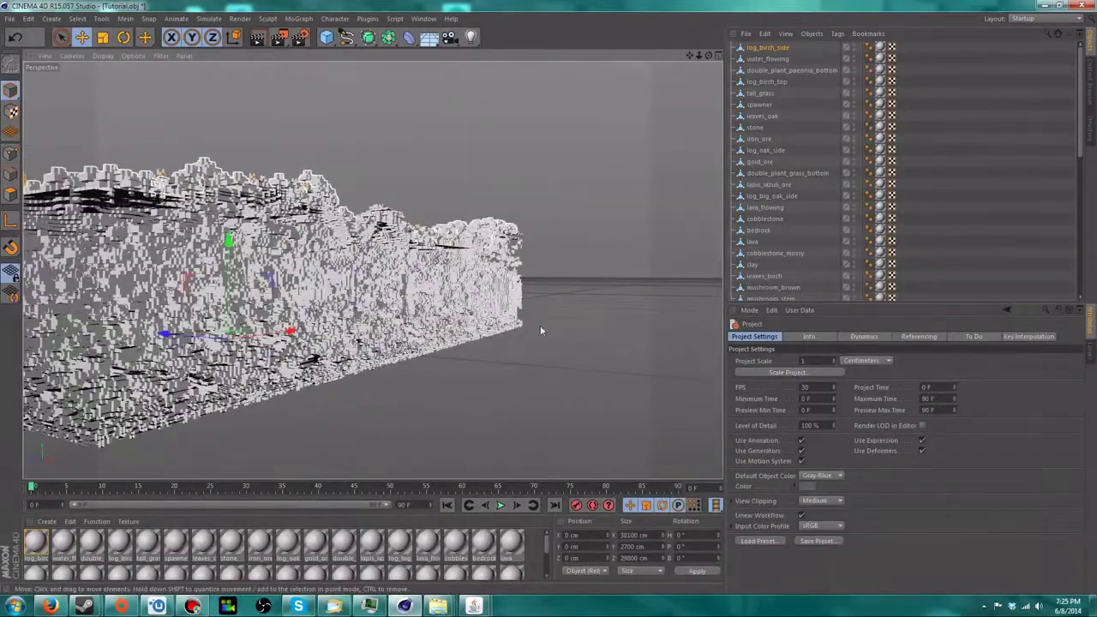
- Check the "Render world sides & bottom" export option in jMC2Obj, return to Cinema 4D, and inspect the terrain's sides
mouse_move(473, 606)
left_click(531, 551)
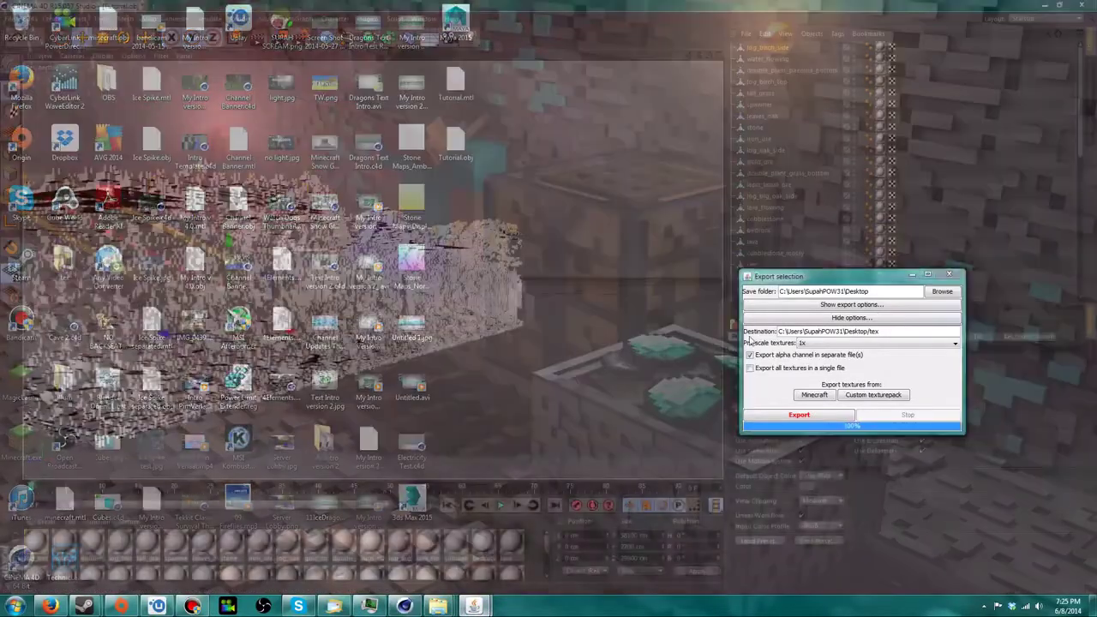
left_click(809, 319)
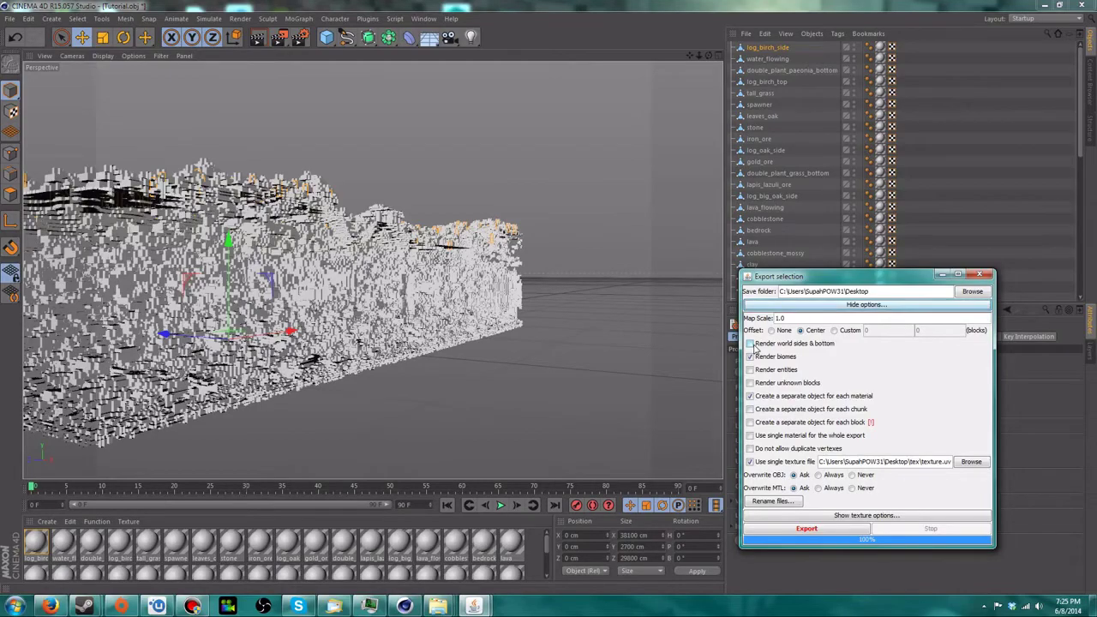
left_click(385, 257)
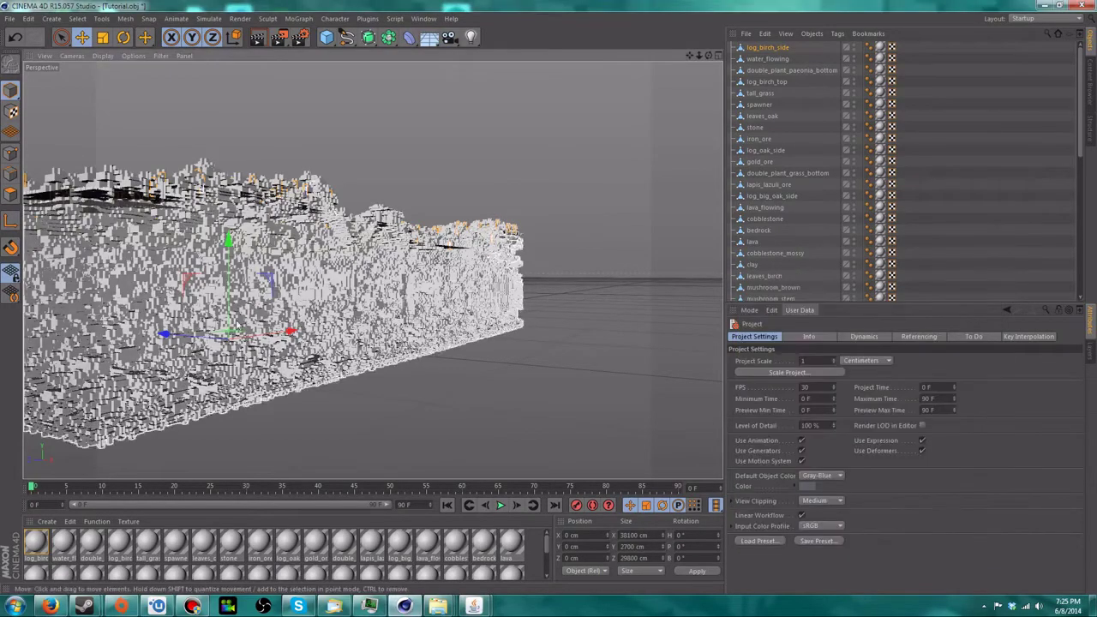
left_click_drag(282, 257, 369, 321, "alt")
left_click_drag(342, 259, 368, 266, "alt")
scroll(525, 274, "up", 5)
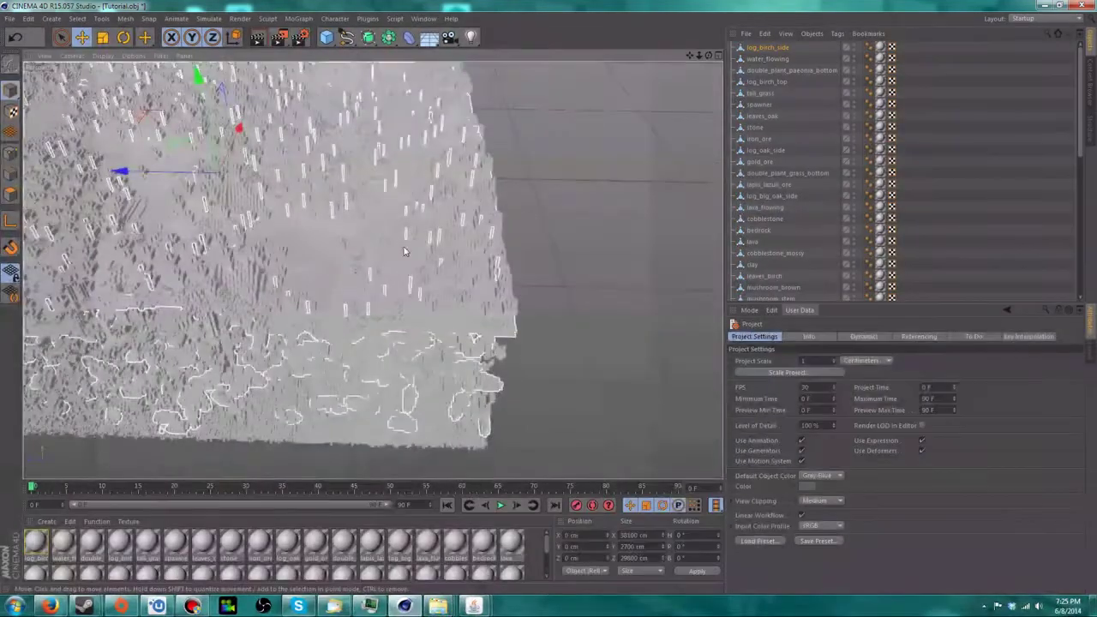
left_click_drag(524, 274, 361, 264, "alt")
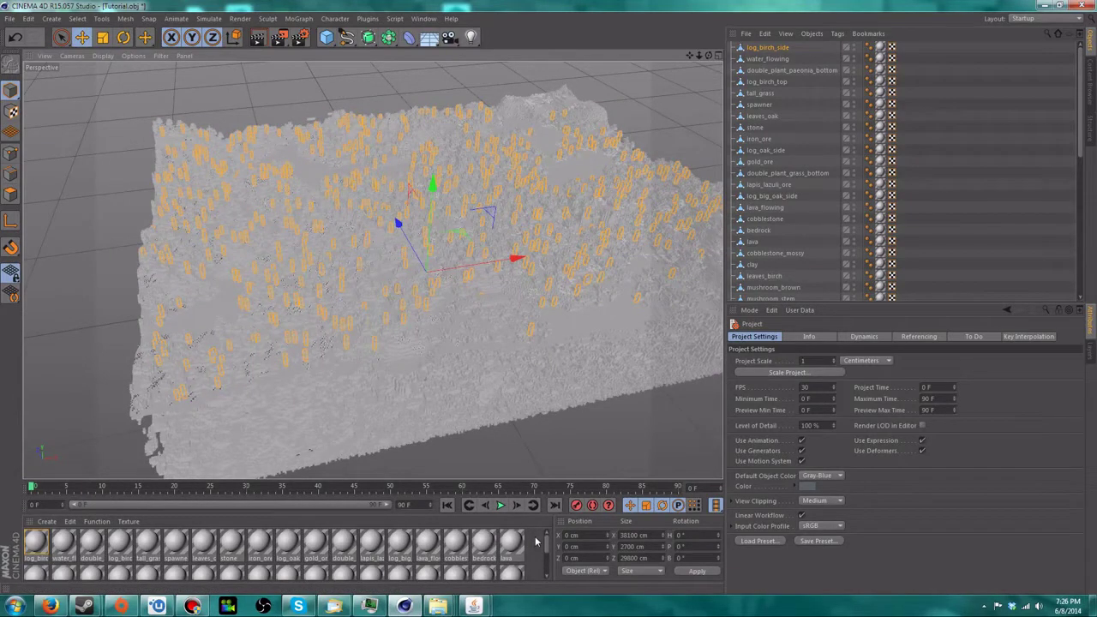
- Select all materials and load texture.png from the tex folder as their Color texture
left_click_drag(531, 540, 40, 563)
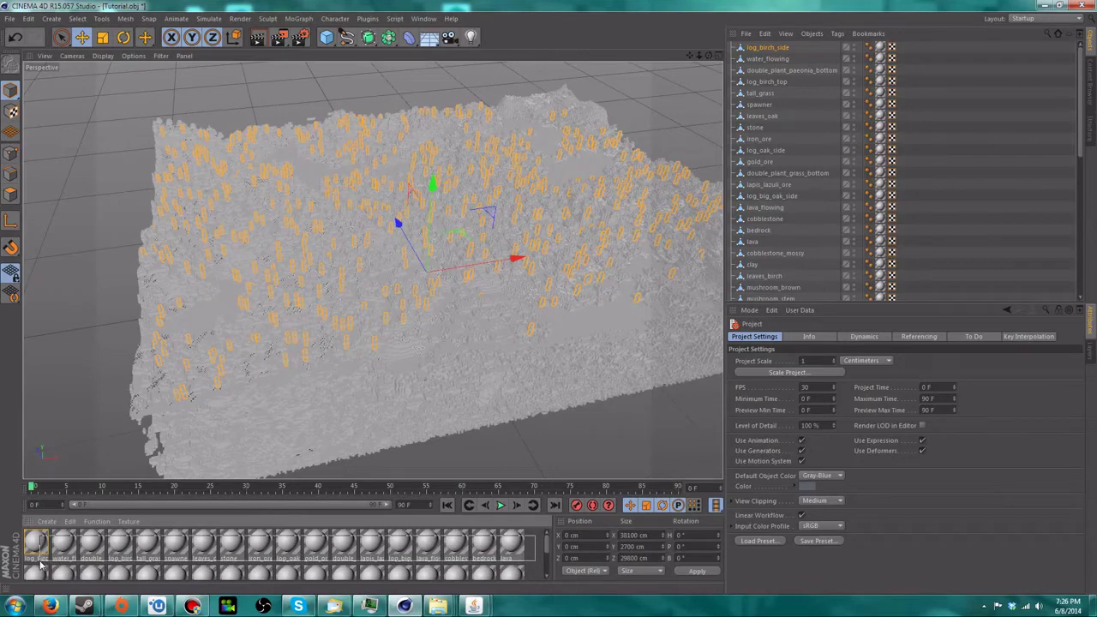
left_click(540, 548)
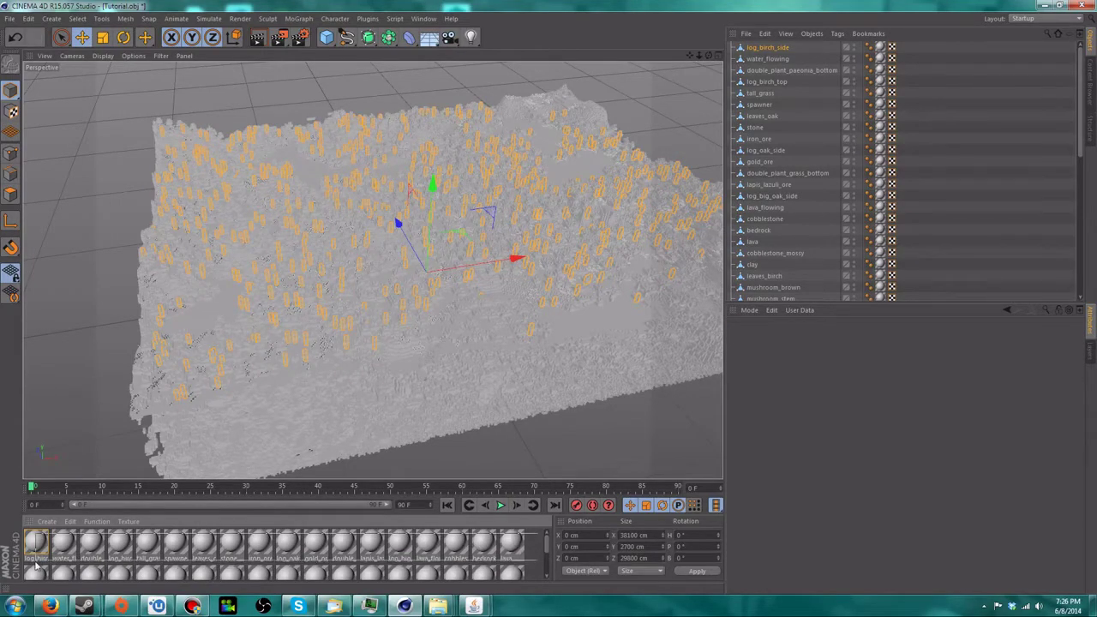
key("ctrl+a")
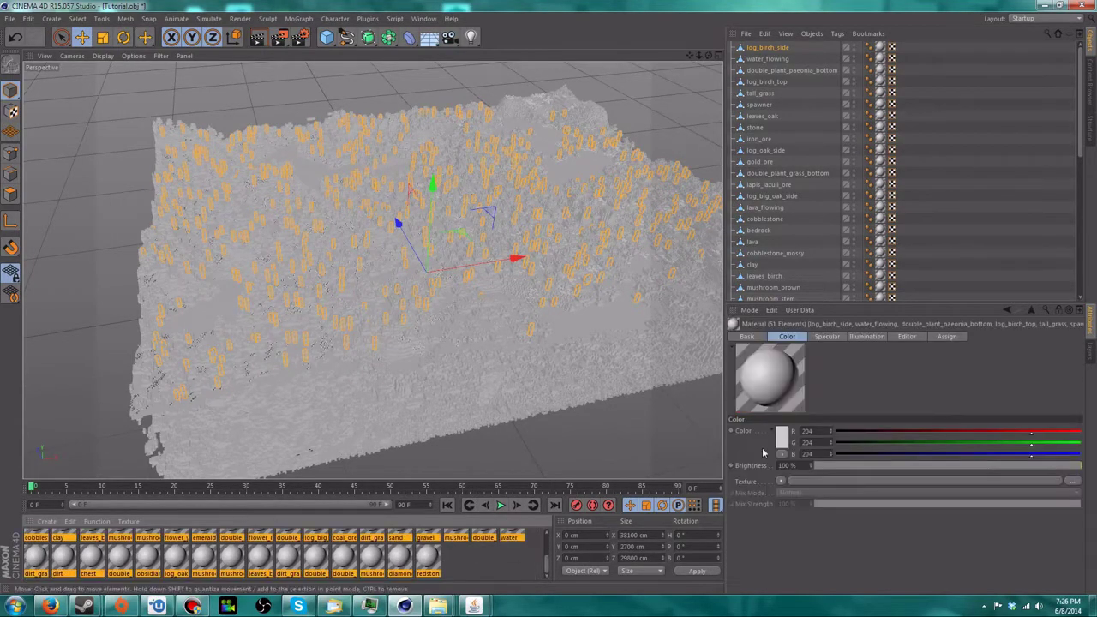
left_click(779, 336)
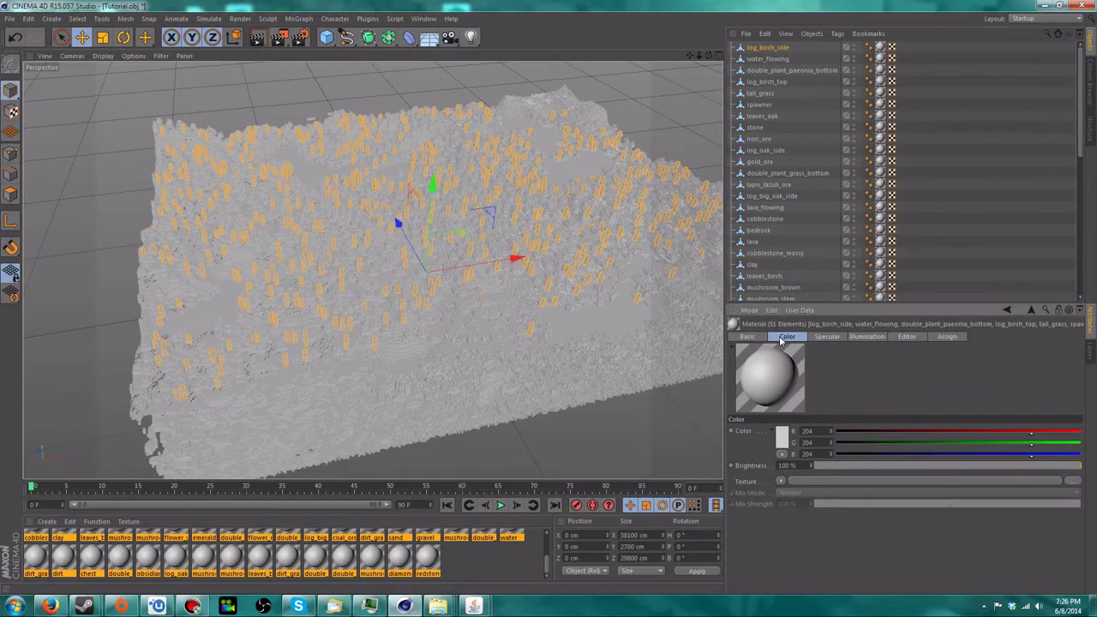
left_click(1073, 481)
left_click(442, 38)
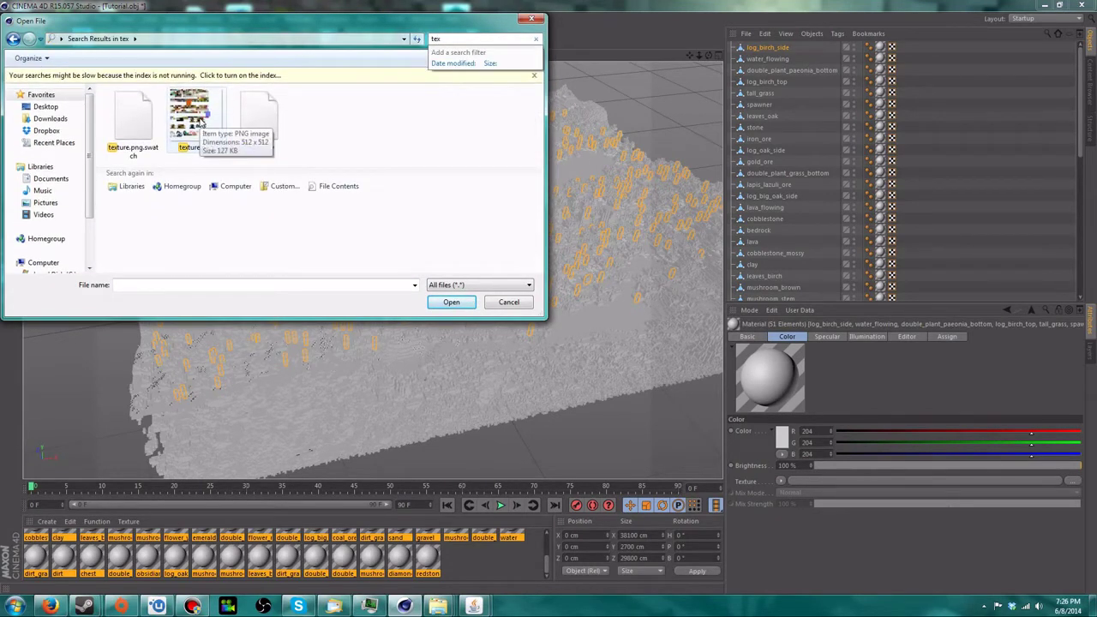
left_click(201, 145)
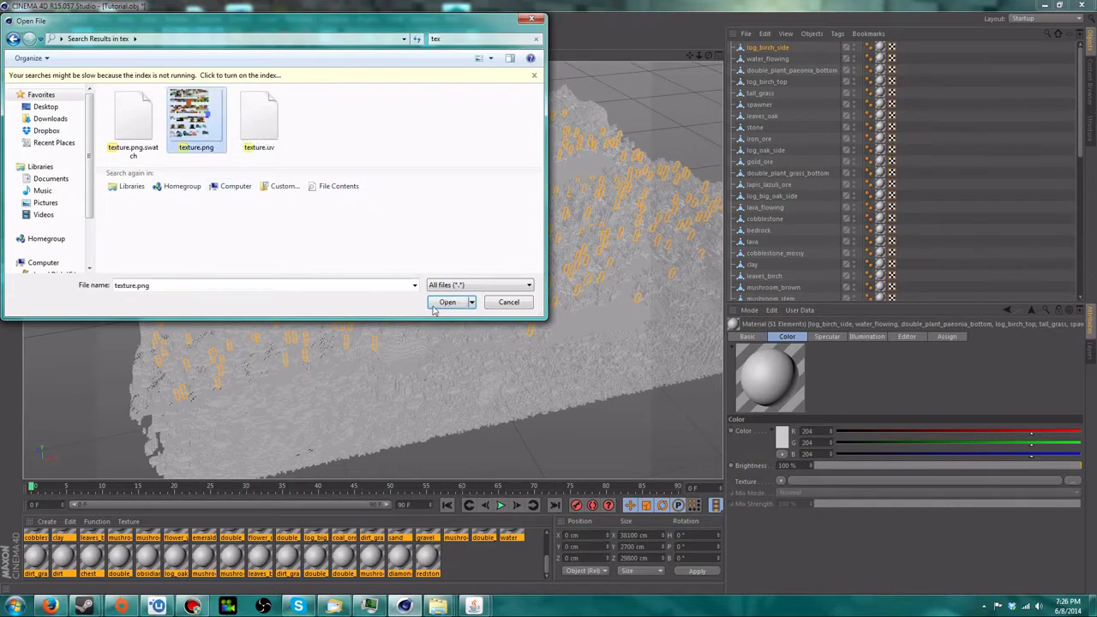
left_click(443, 304)
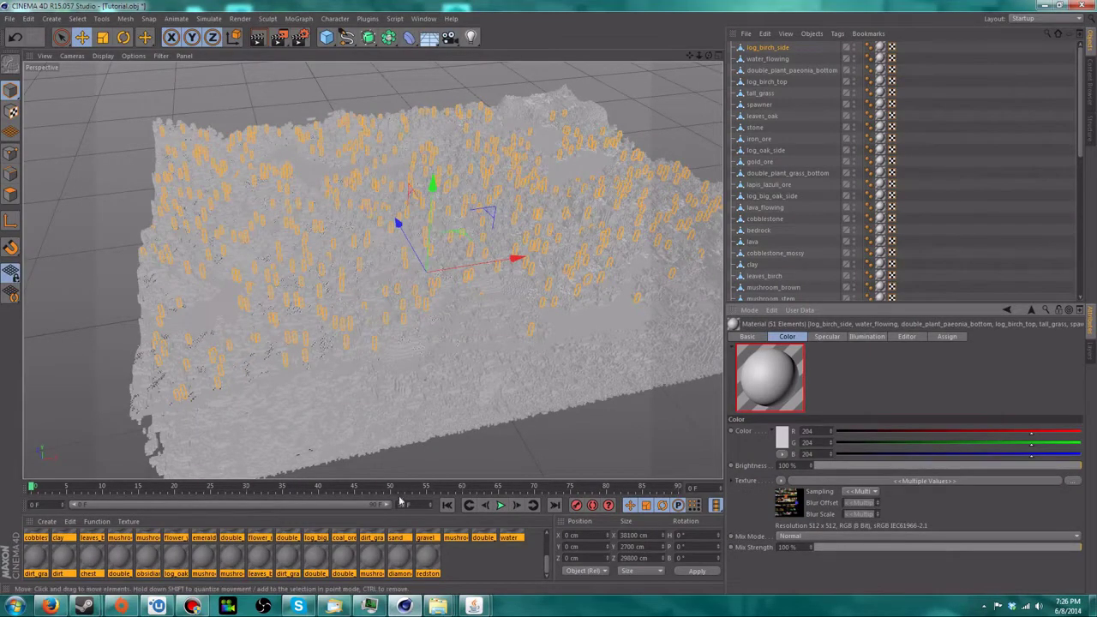
- View the Color texture's sampling options, and render a close view of the textured trees and grass in the viewport
left_click(866, 492)
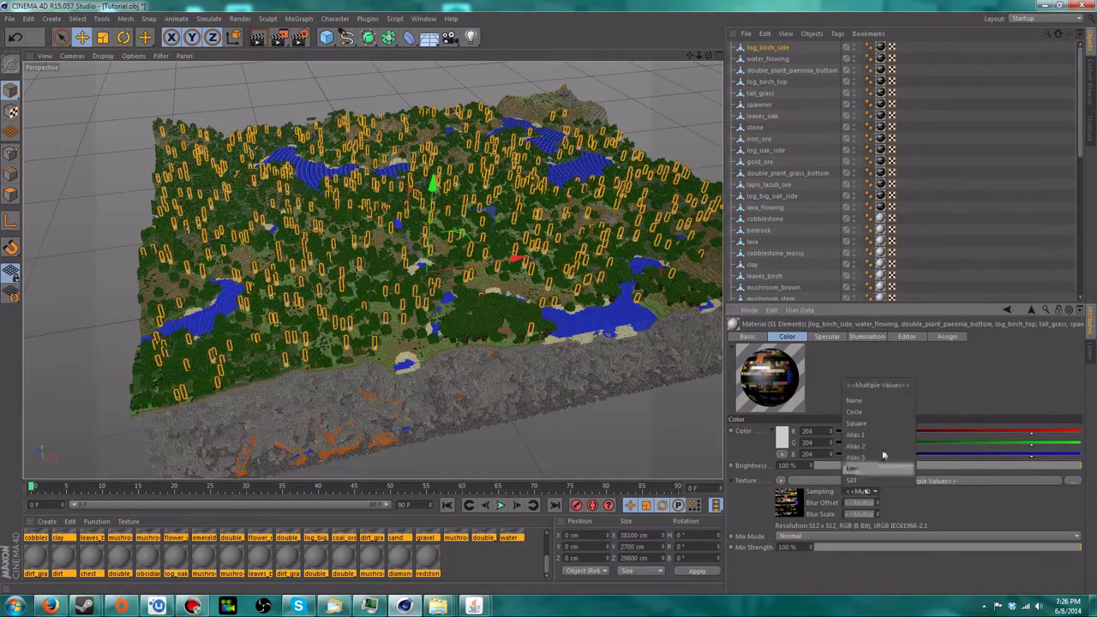
left_click(907, 496)
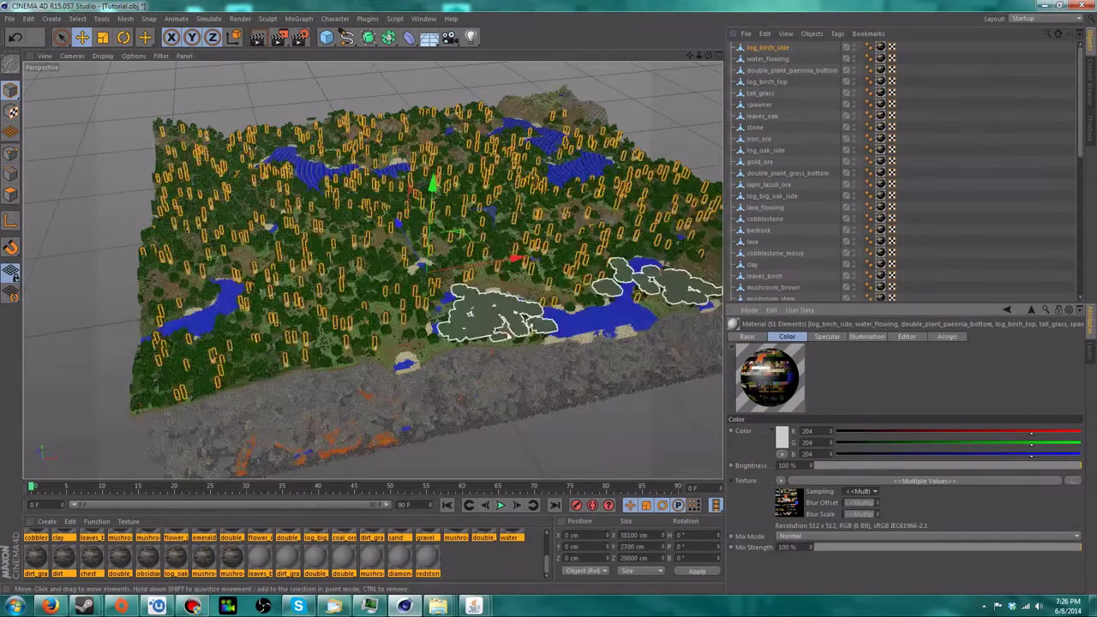
scroll(544, 292, "up", 5)
scroll(544, 291, "up", 3)
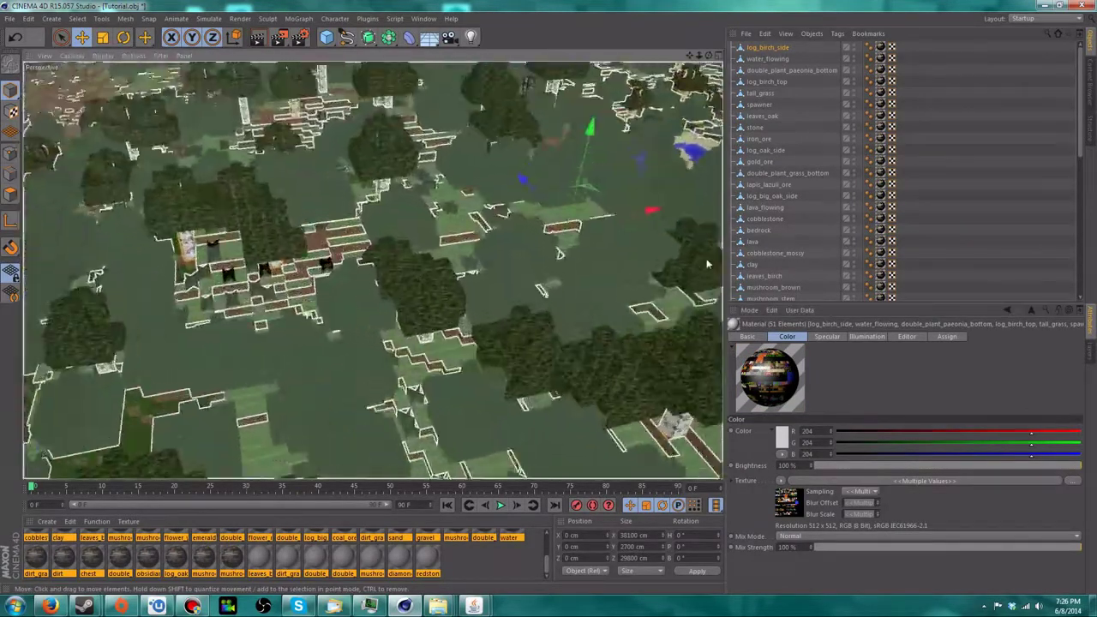
scroll(545, 292, "down", 2)
scroll(186, 345, "down", 2)
scroll(379, 323, "up", 4)
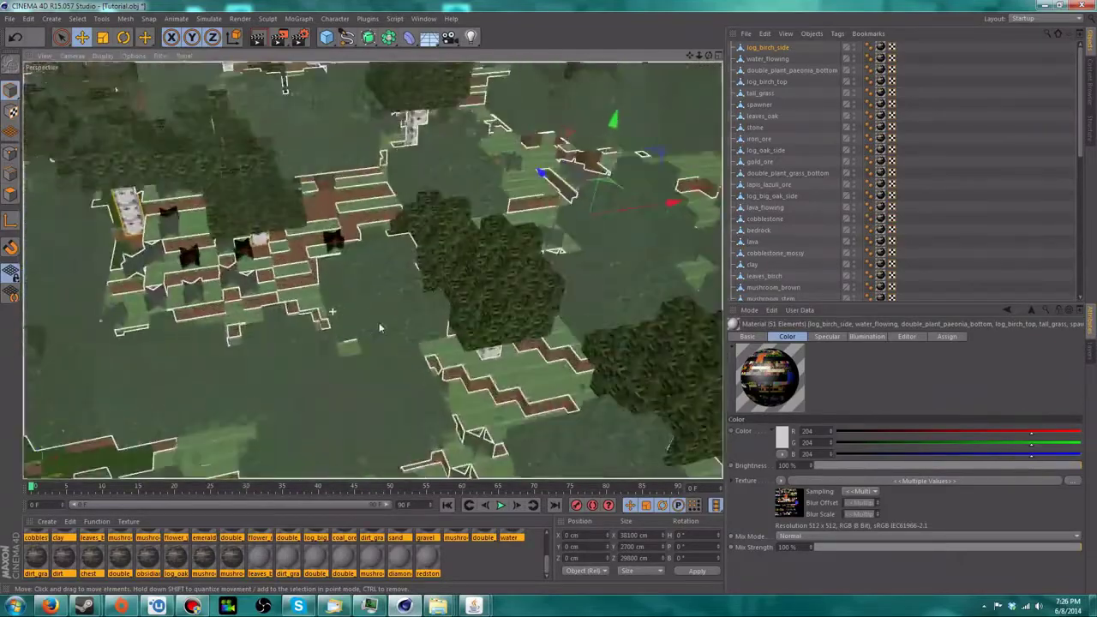
scroll(381, 285, "up", 3)
left_click_drag(336, 270, 478, 312, "alt")
key("ctrl+r")
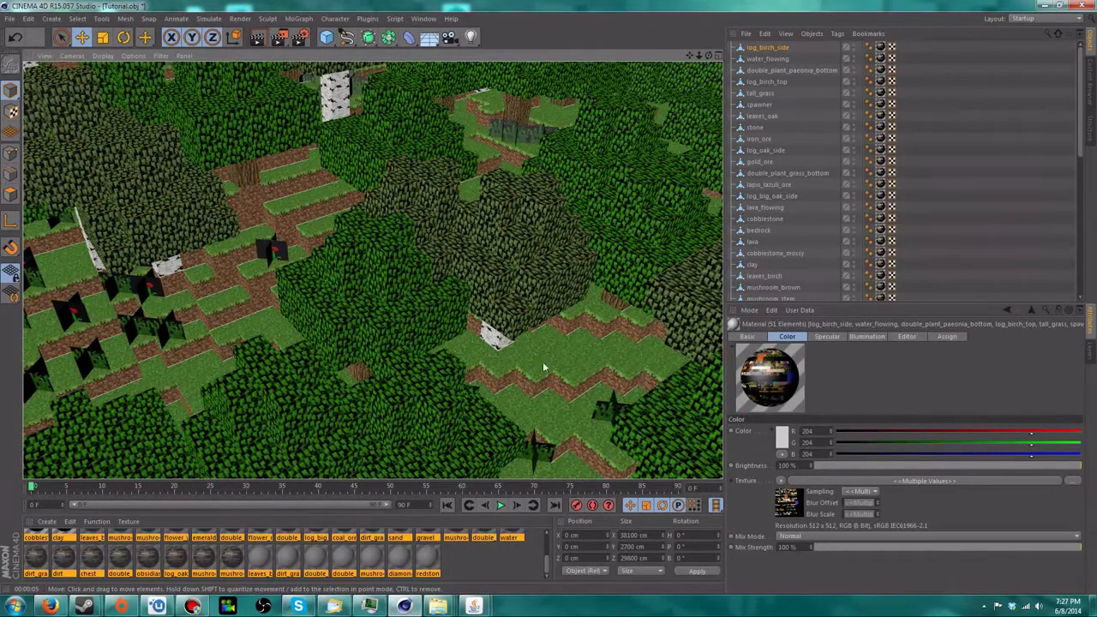
left_click(412, 323)
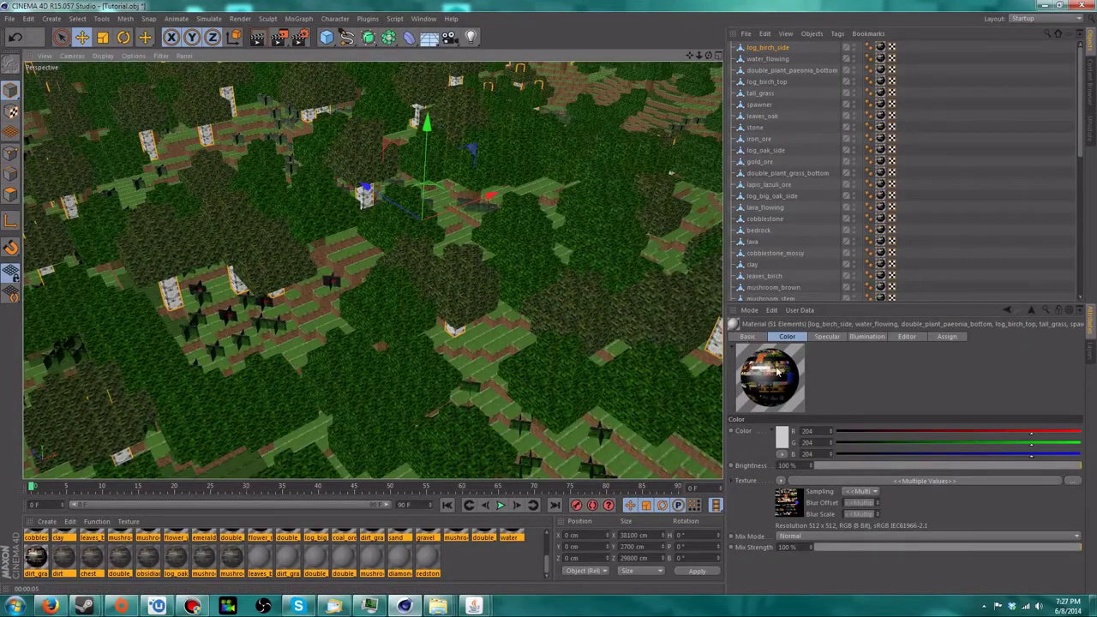
- Set the Color texture sampling of all selected materials to None and turn off their Specular channel
left_click(854, 496)
left_click(869, 398)
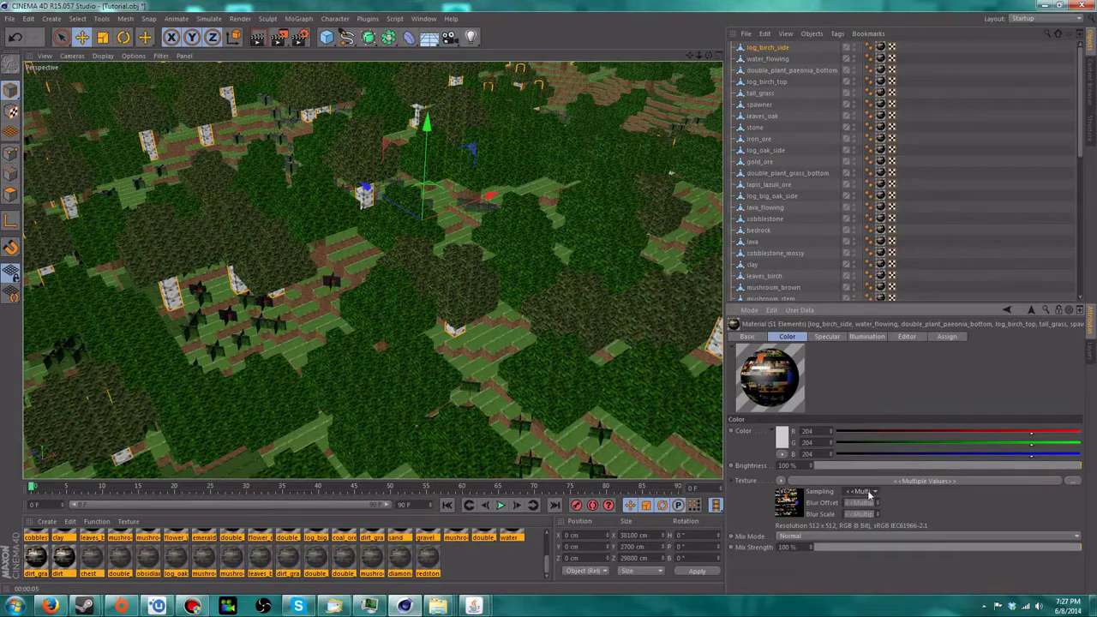
left_click(751, 338)
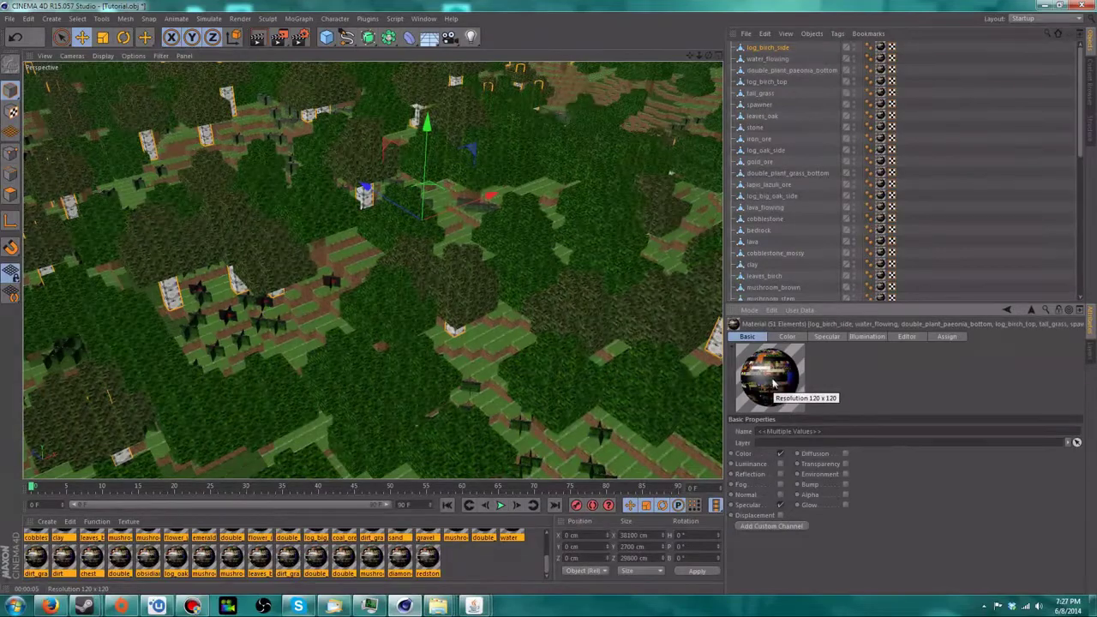
left_click(779, 505)
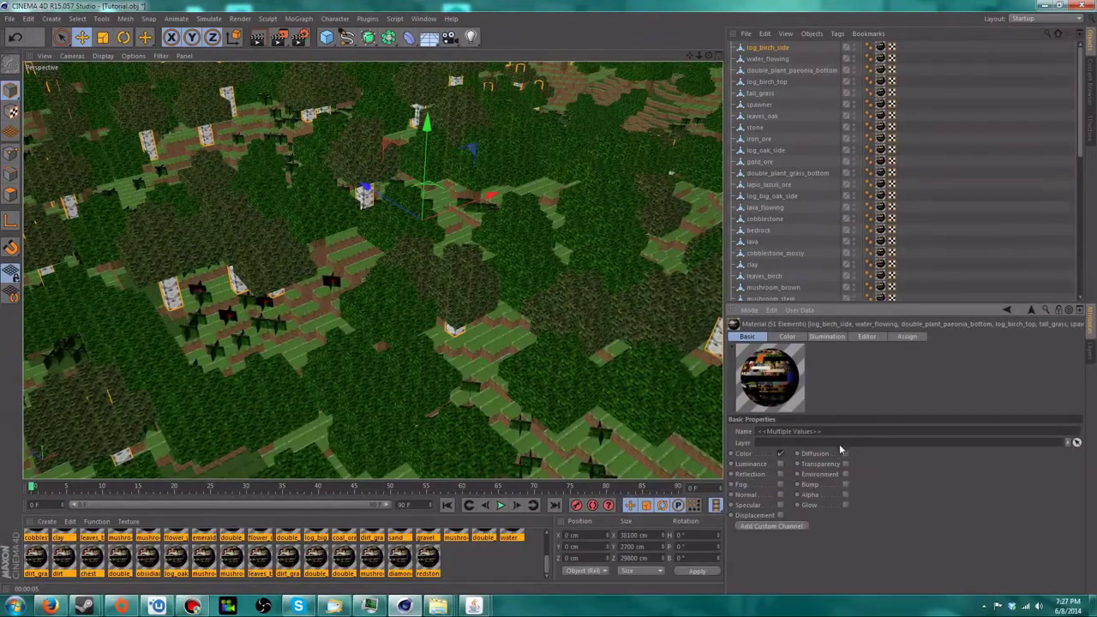
- Enable the Alpha channel on all selected materials and load texture.png from the tex folder as the Alpha texture
left_click(845, 495)
left_click(824, 337)
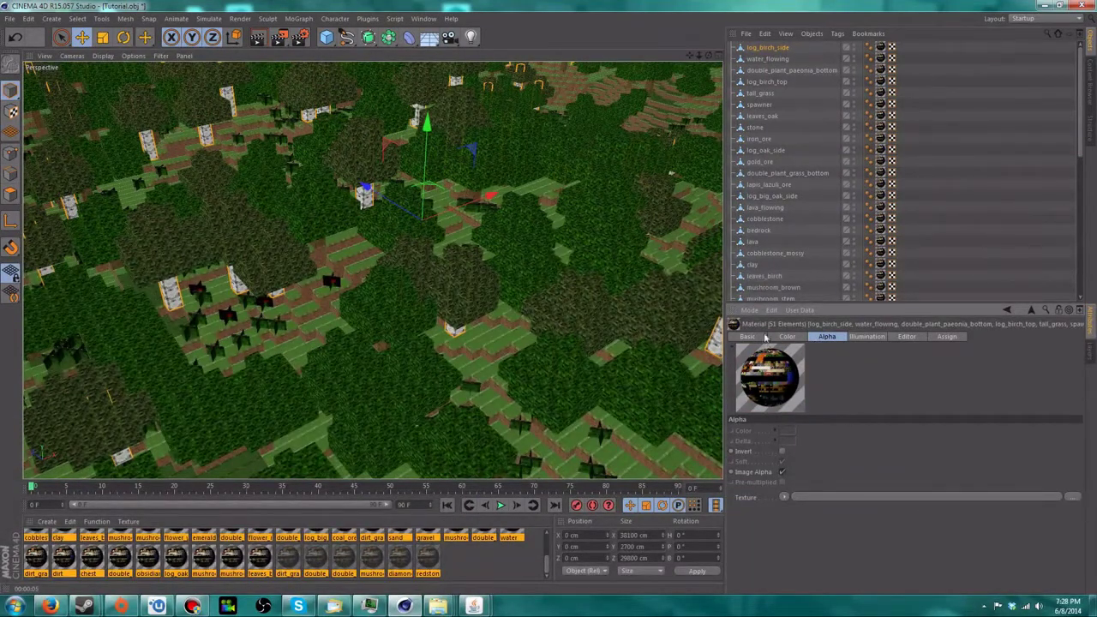
left_click(1078, 497)
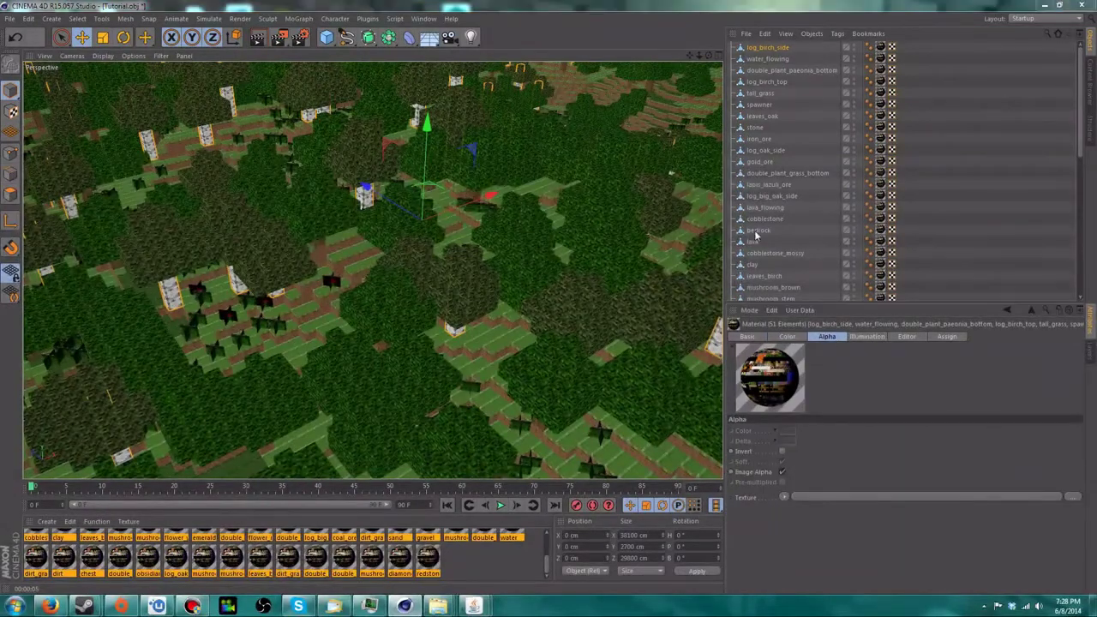
left_click(441, 39)
left_click(443, 53)
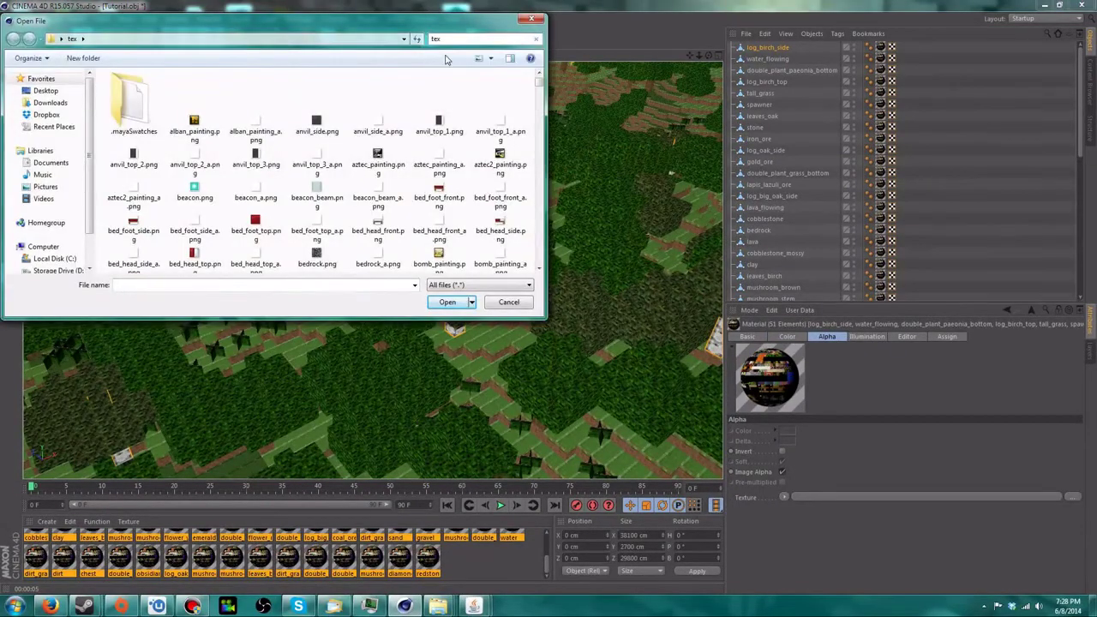
left_click(210, 111)
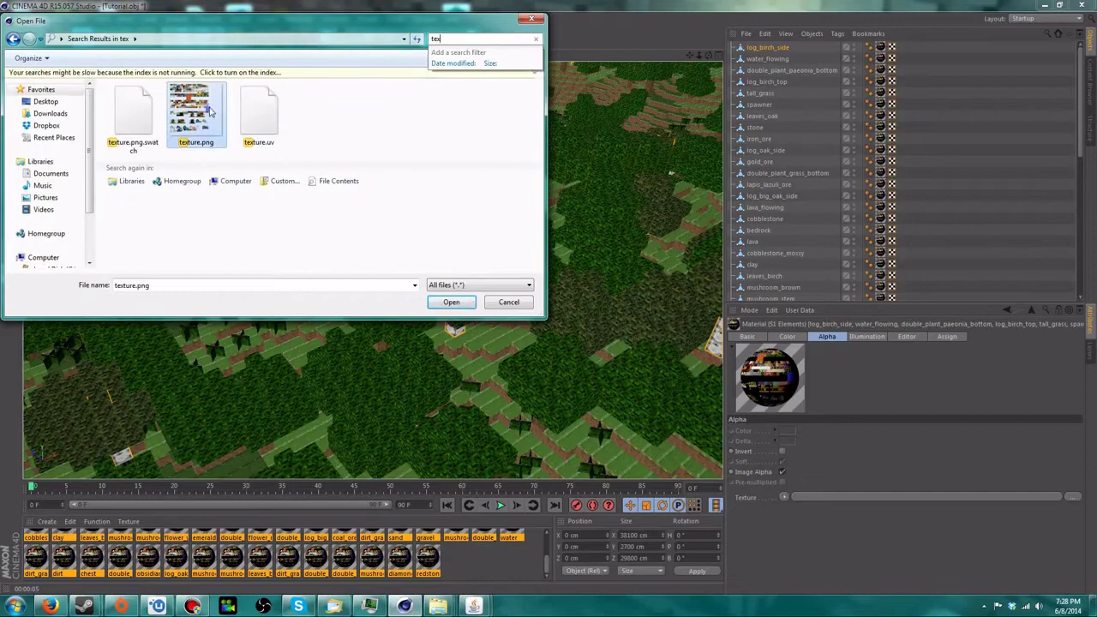
left_click(446, 301)
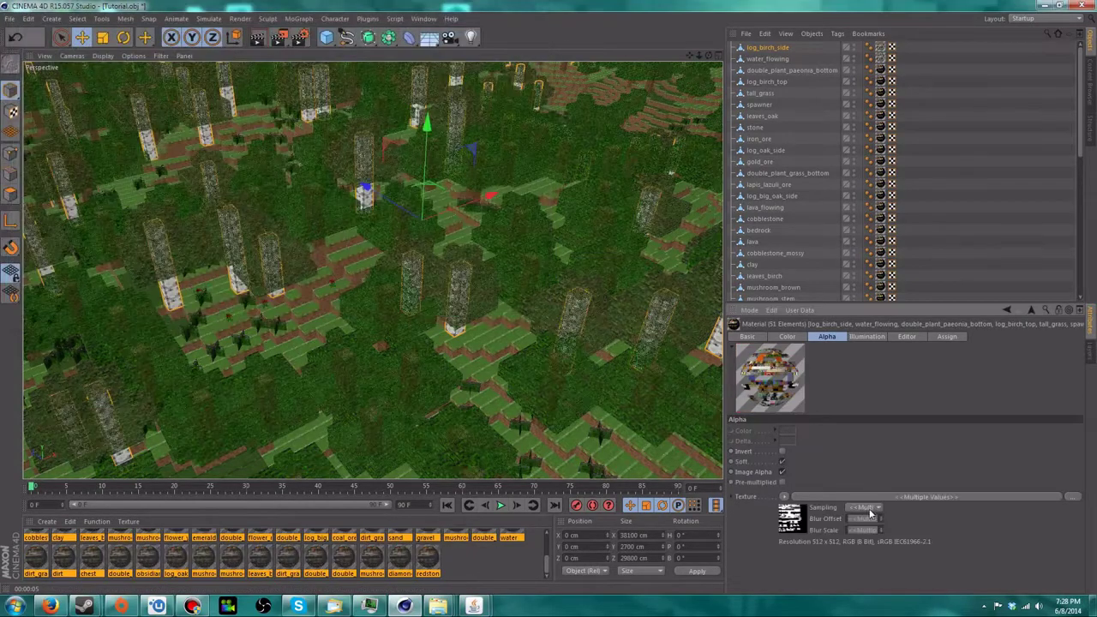
- Set the Alpha texture sampling of all selected materials to None, and render the forest in the viewport
left_click(867, 507)
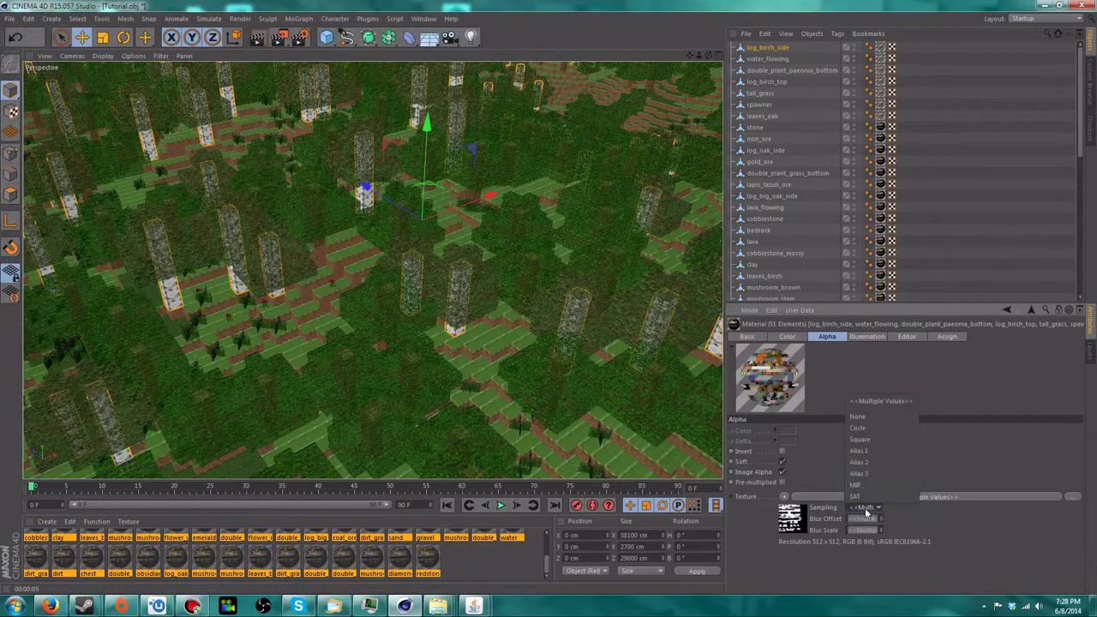
left_click(860, 421)
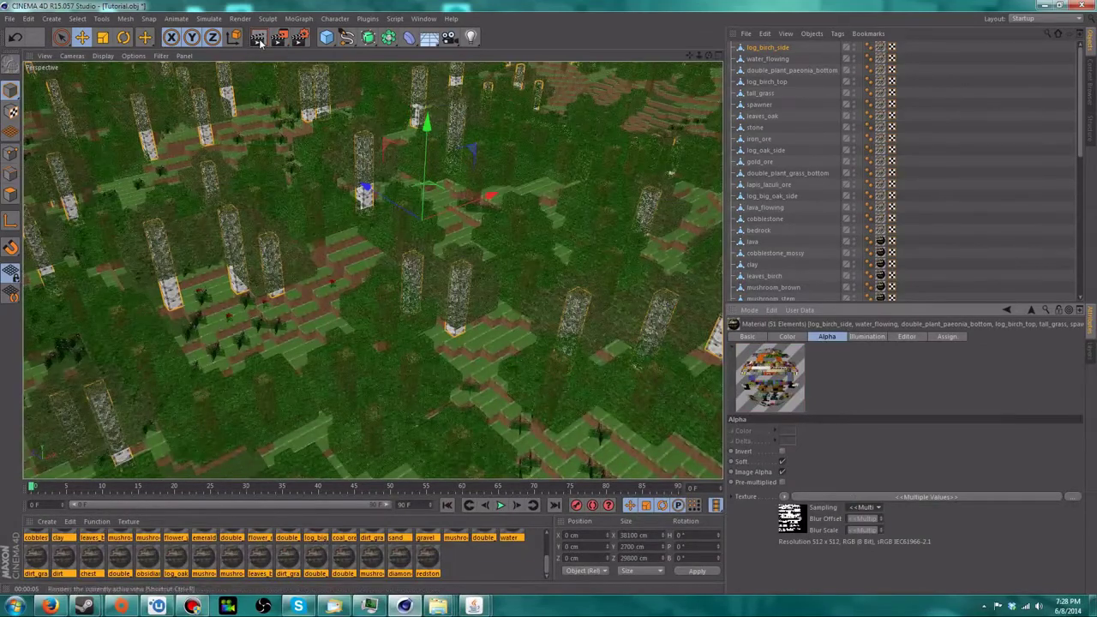
left_click(259, 39)
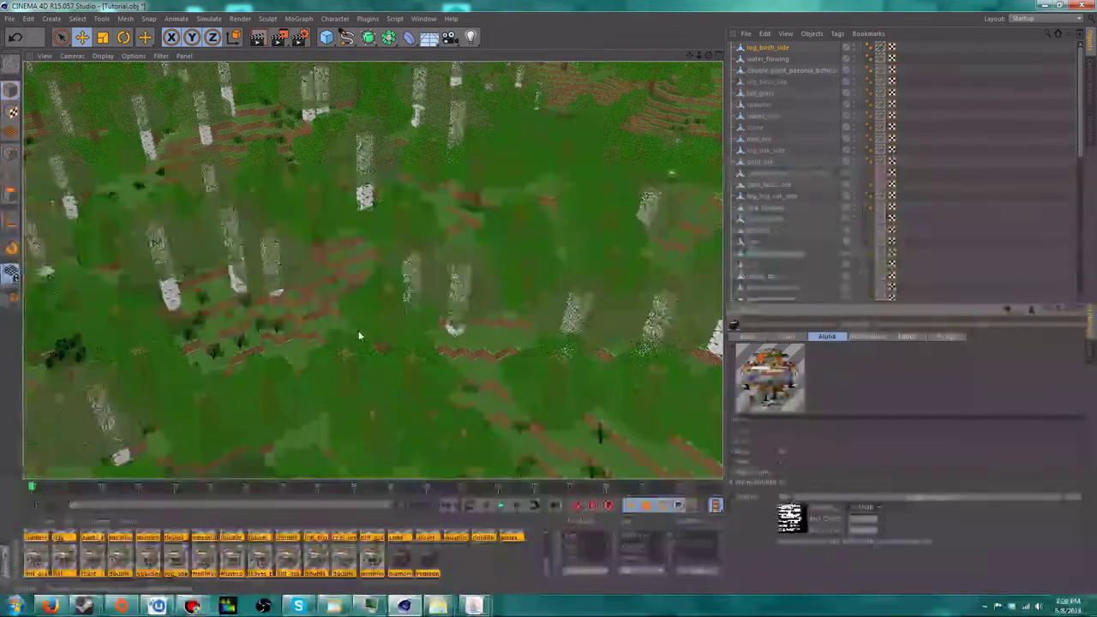
left_click(346, 340)
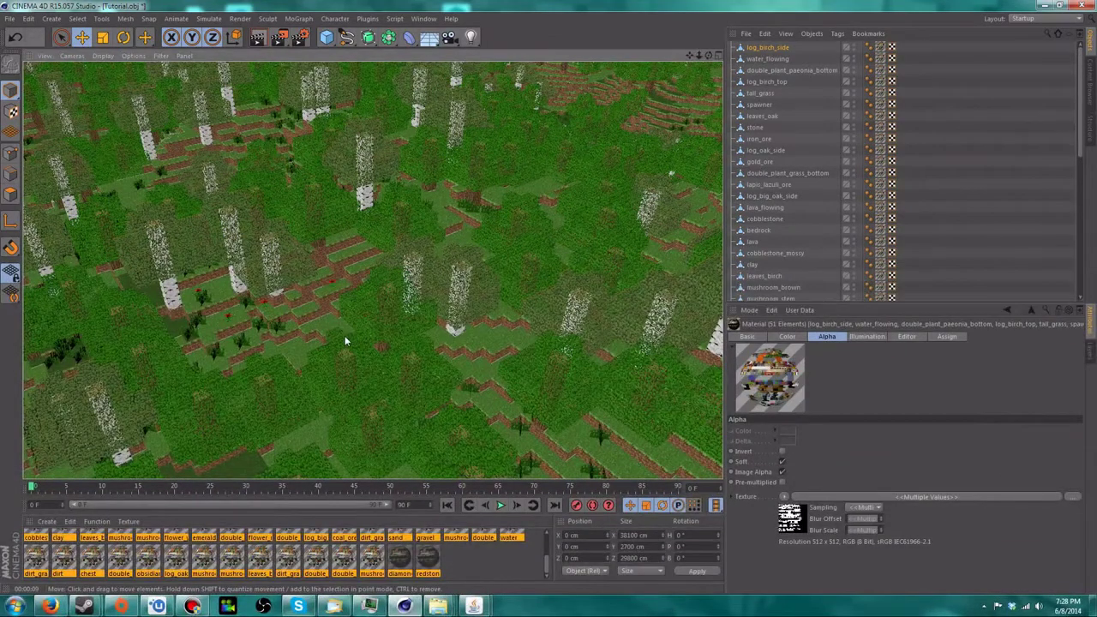
- Select all terrain objects from log_birch_side to redstone_ore and group them under one null
scroll(456, 264, "down", 3)
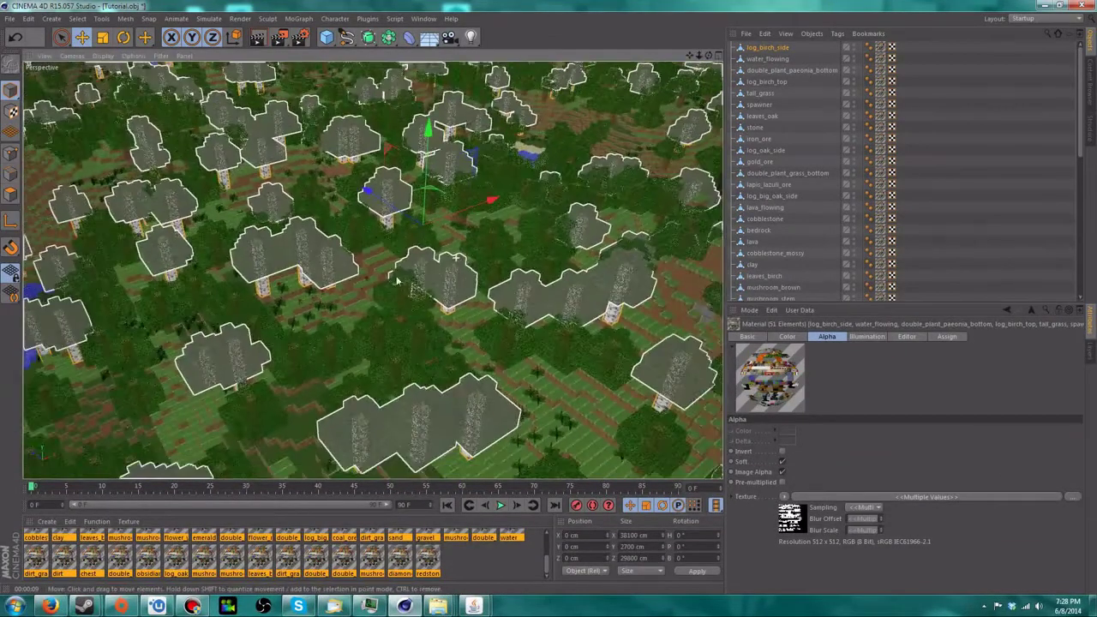
left_click_drag(457, 264, 515, 223, "alt")
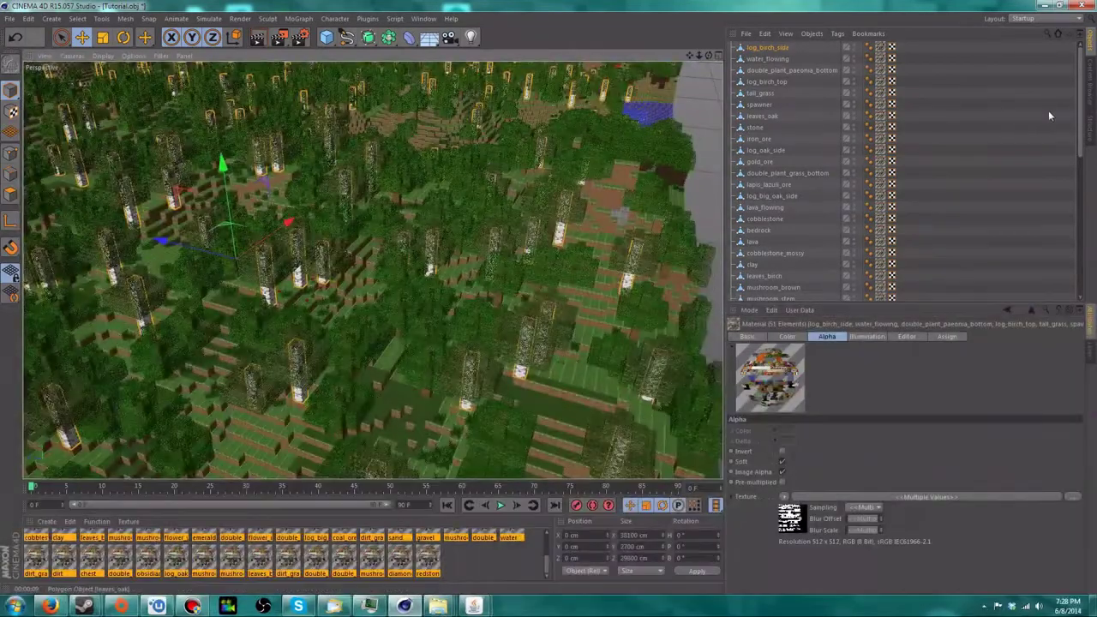
left_click_drag(1080, 110, 1095, 276)
scroll(765, 80, "up", 10)
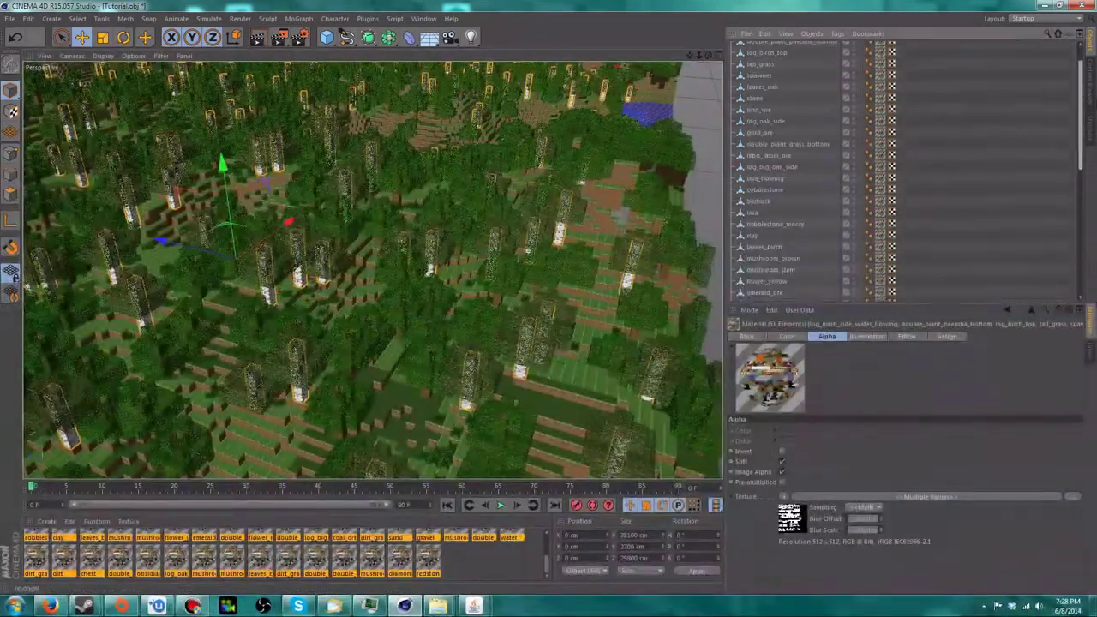
left_click(760, 44)
scroll(765, 80, "down", 10)
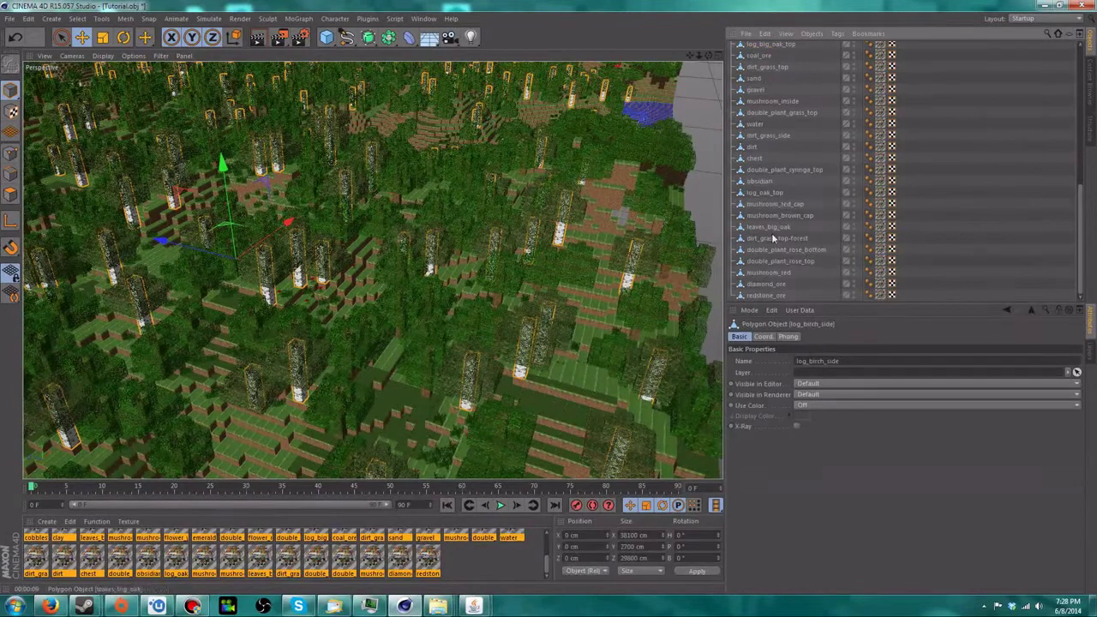
left_click(763, 294, "shift")
right_click(780, 191)
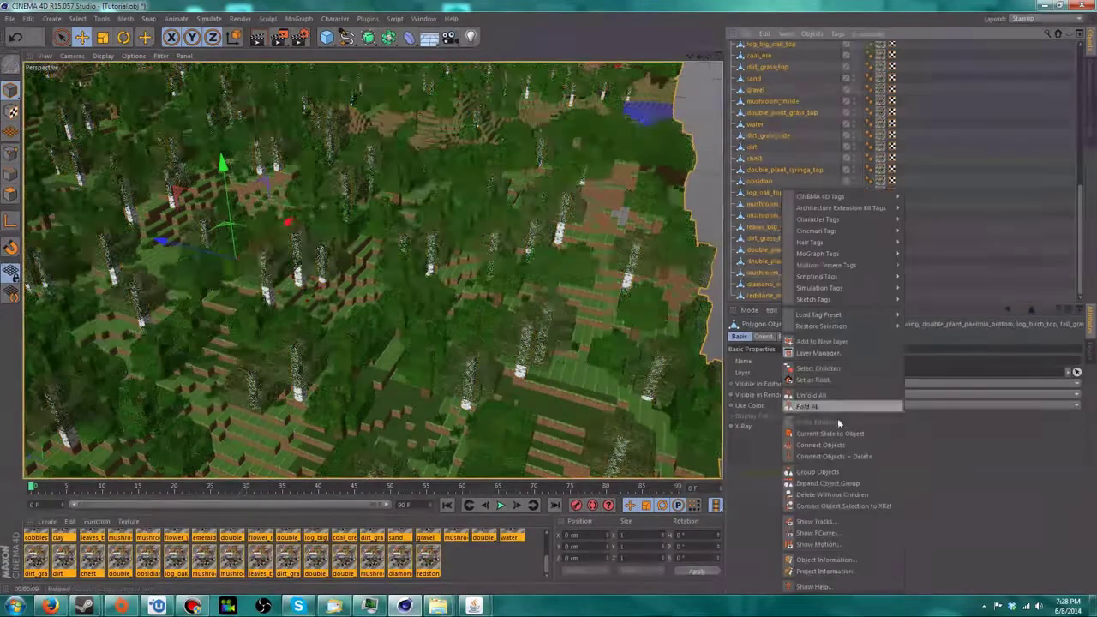
left_click(818, 471)
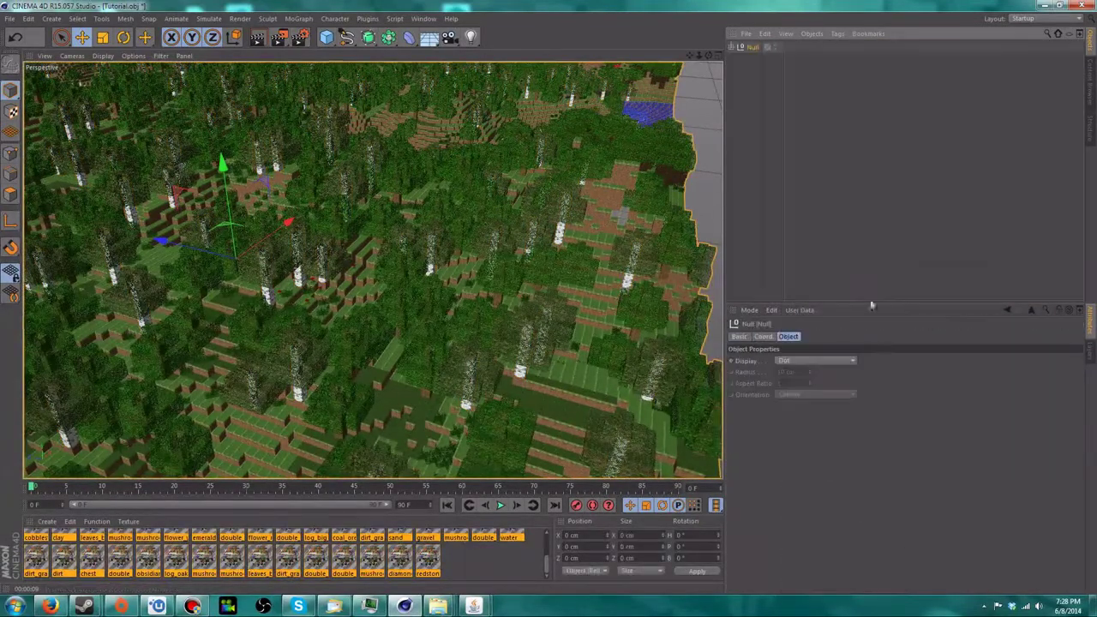
- Check the objects grouped inside the null, collapse it again, and rename it Minecraft
left_click(732, 47)
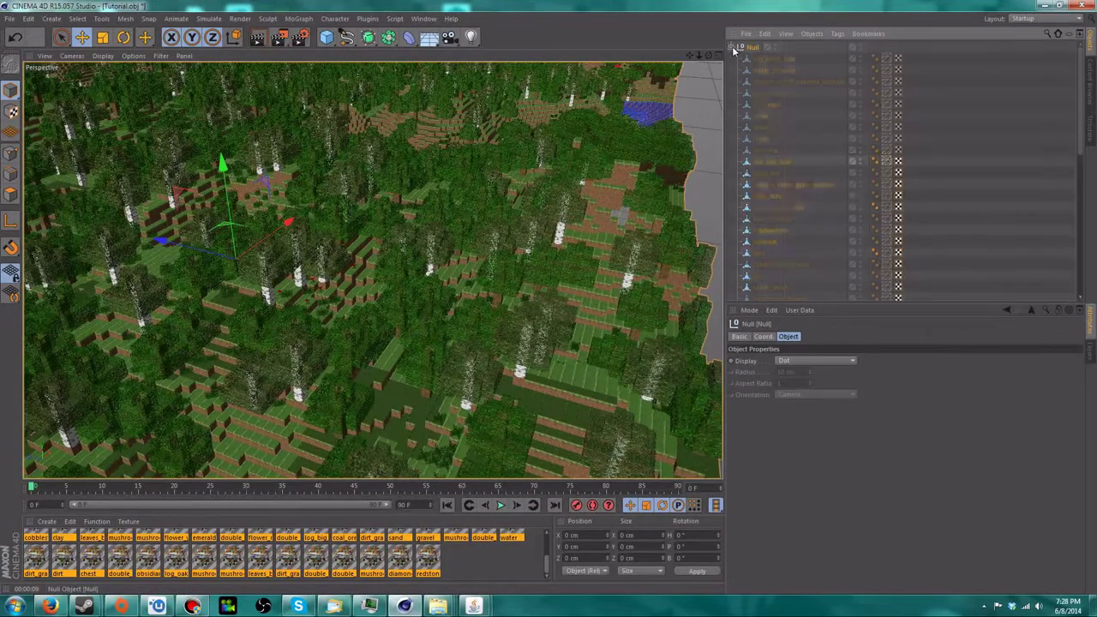
right_click(749, 46)
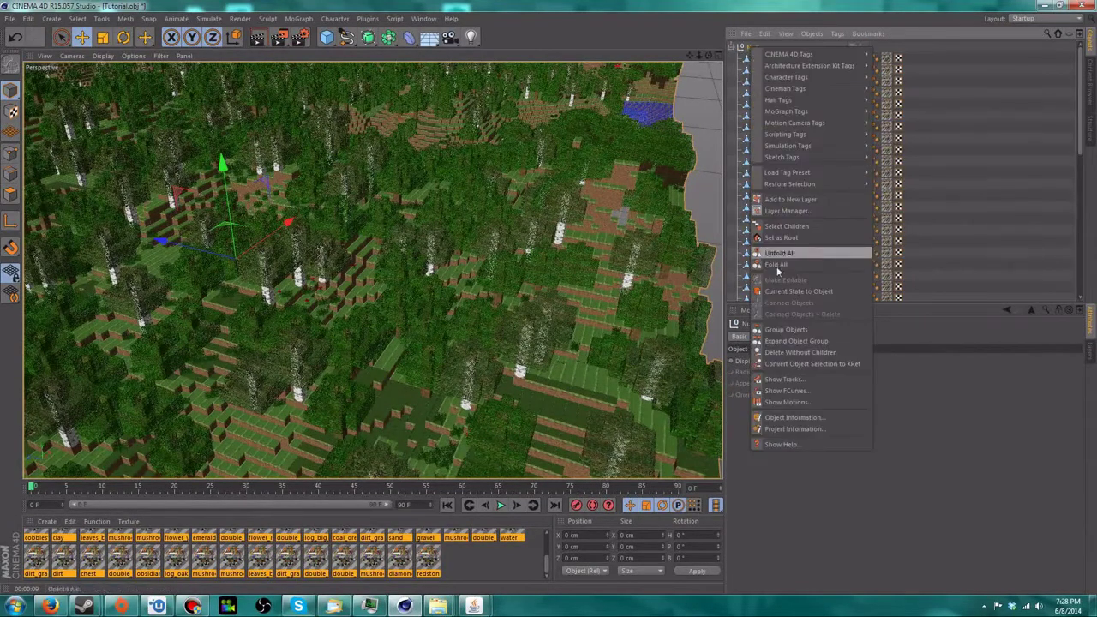
key("Escape")
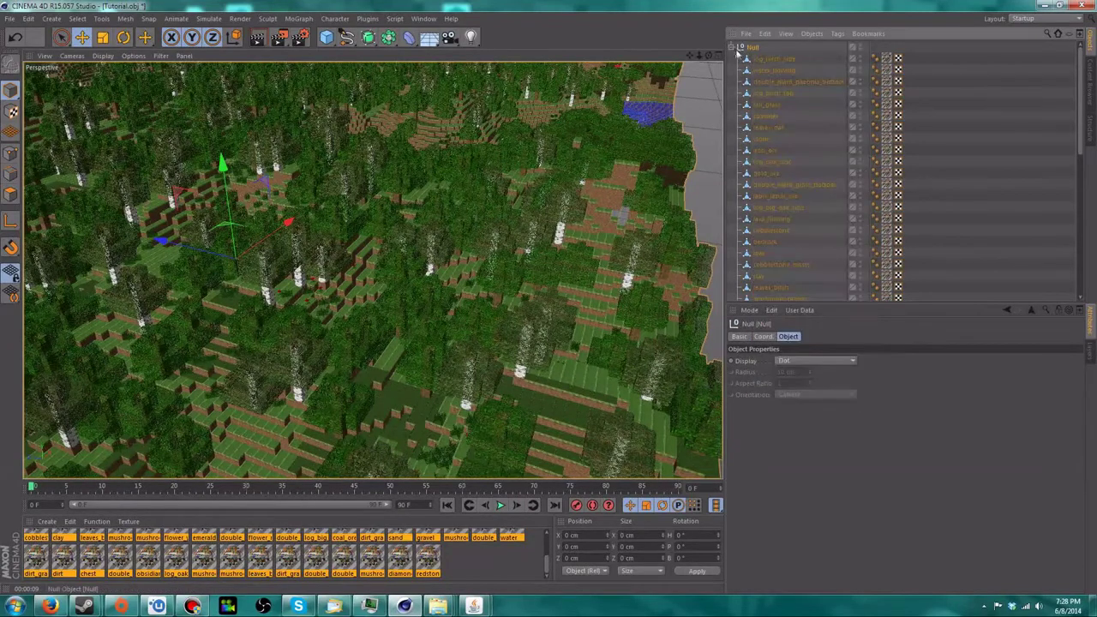
left_click(733, 47)
left_click(739, 336)
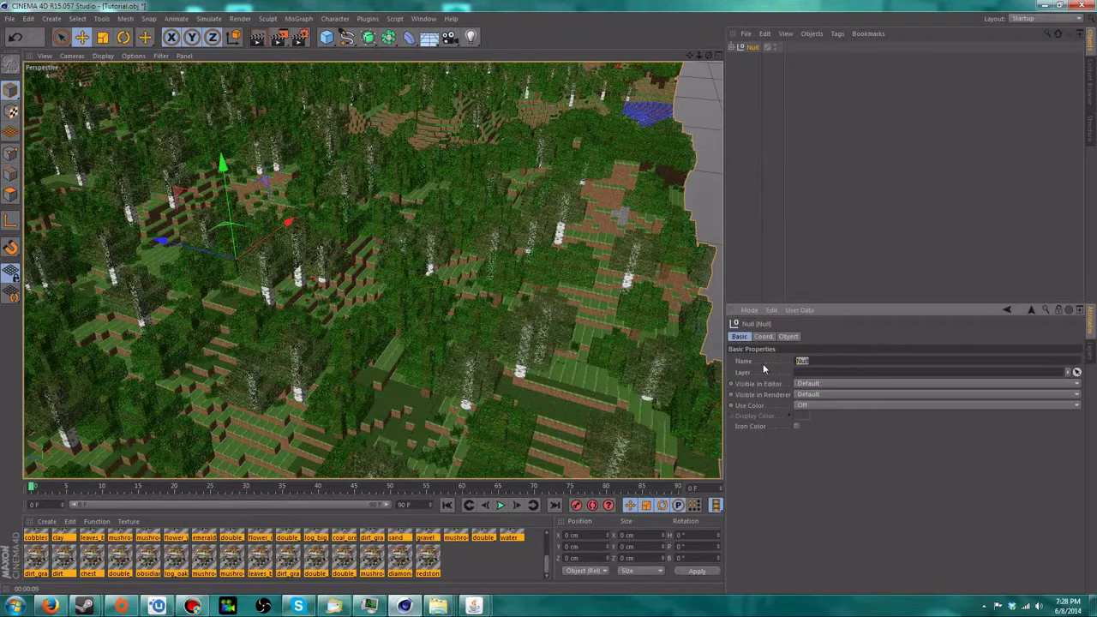
type("Minecraft")
key("Return")
- Frame an elevated view of the forest with the lake and river, and add a standard camera from that view
scroll(352, 276, "down", 10)
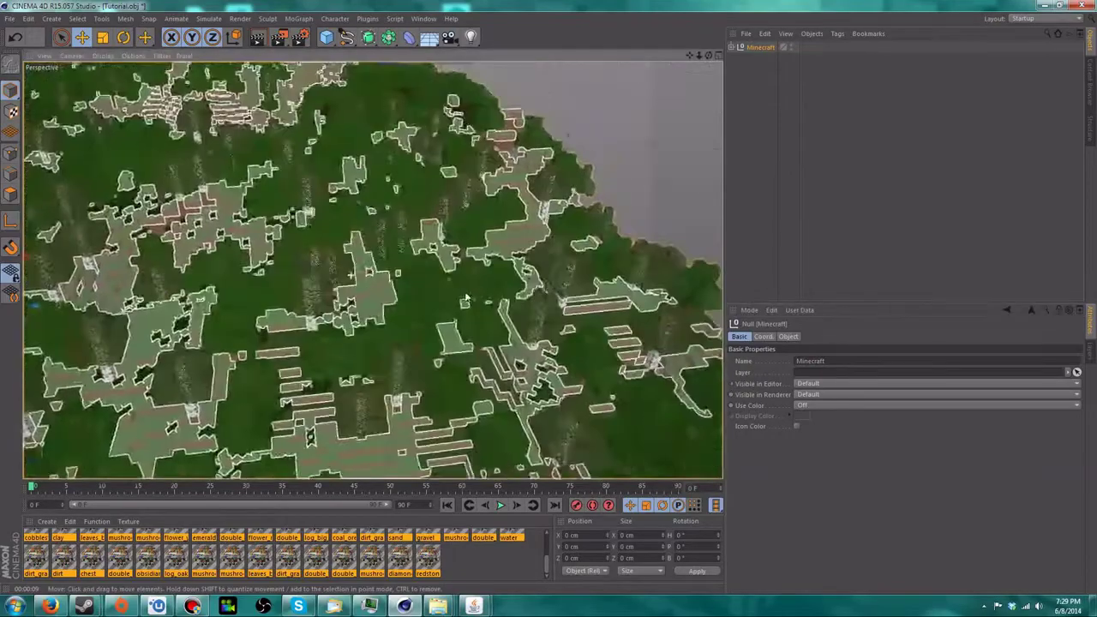
scroll(352, 276, "down", 5)
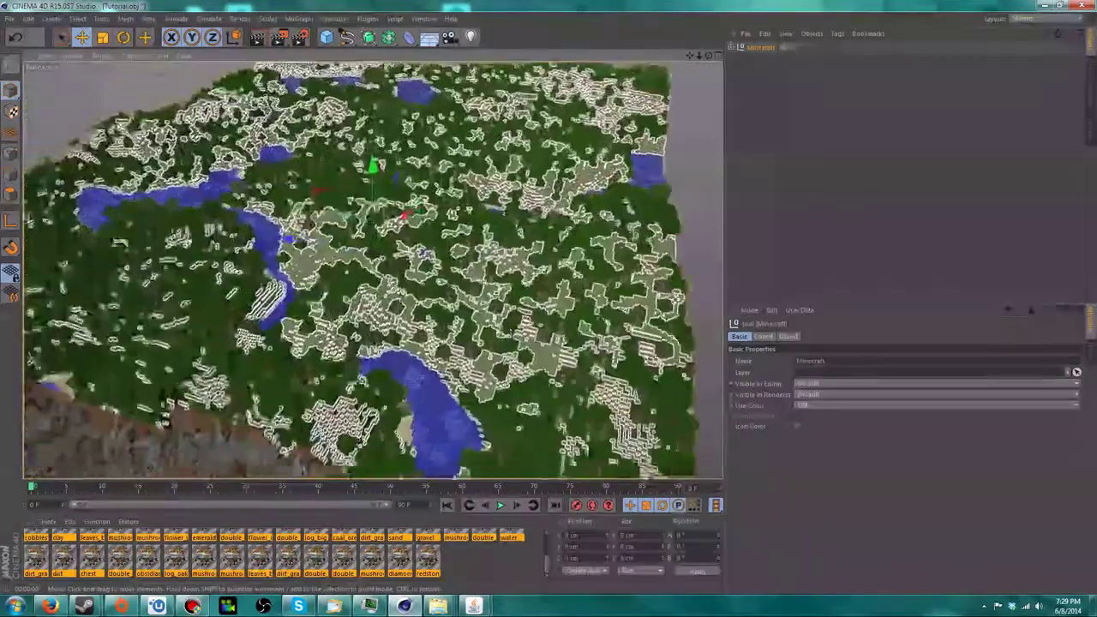
left_click_drag(368, 274, 403, 283, "alt")
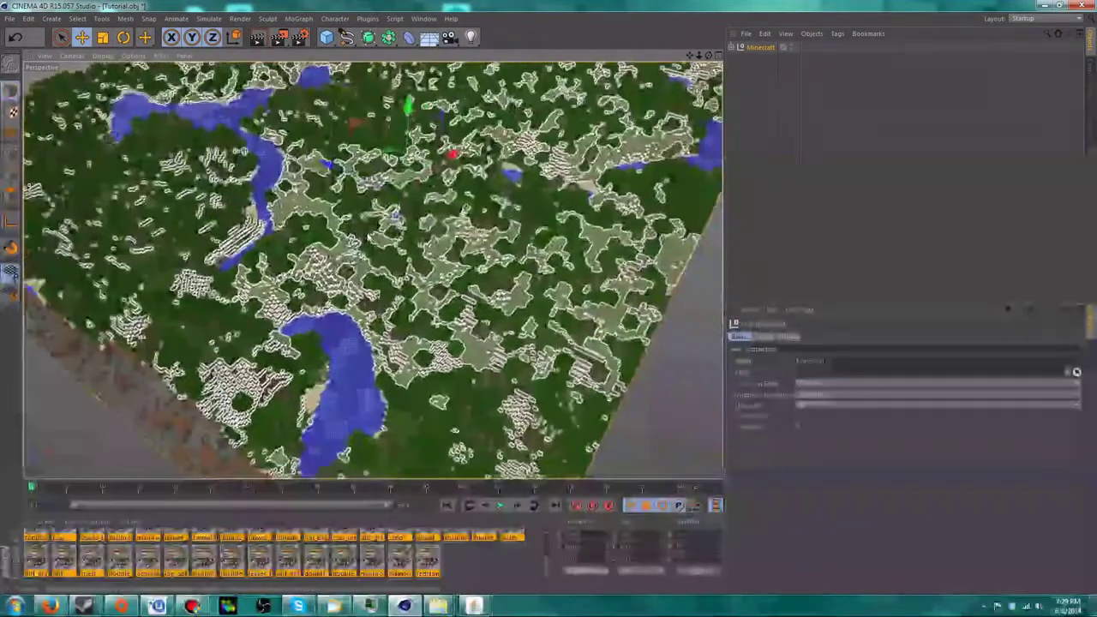
scroll(408, 283, "up", 6)
left_click_drag(417, 228, 418, 225, "alt")
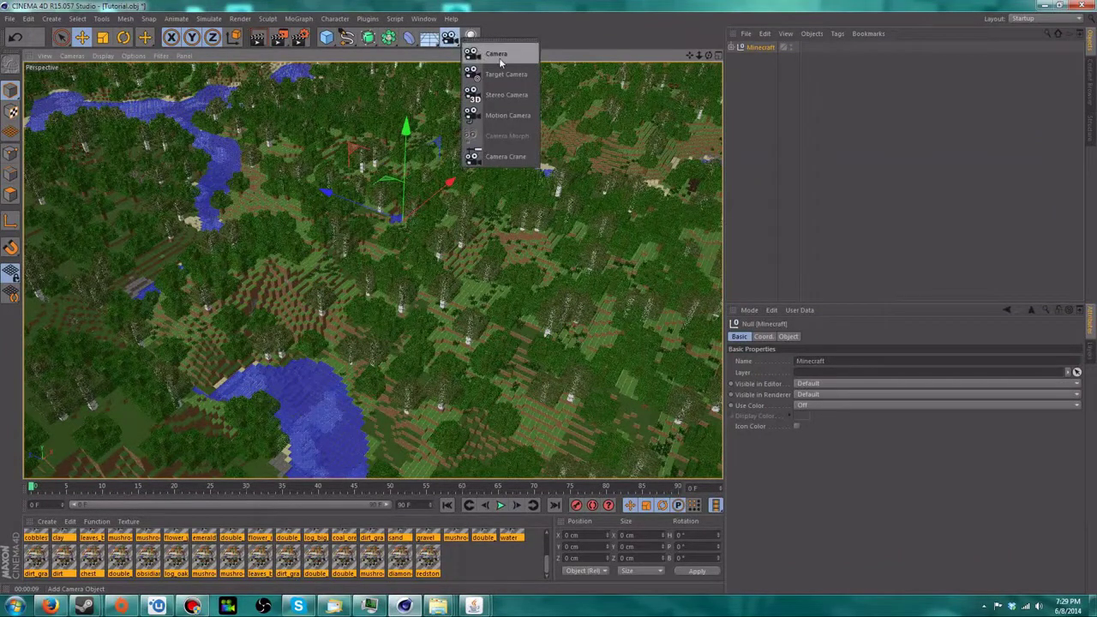
left_click(490, 53)
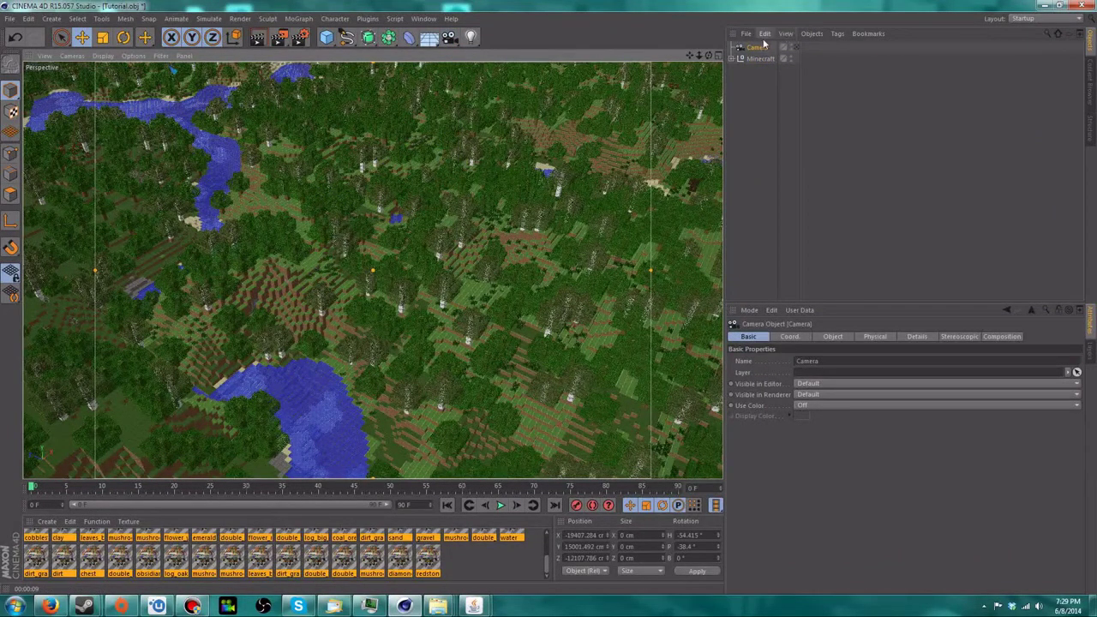
key("ctrl+r")
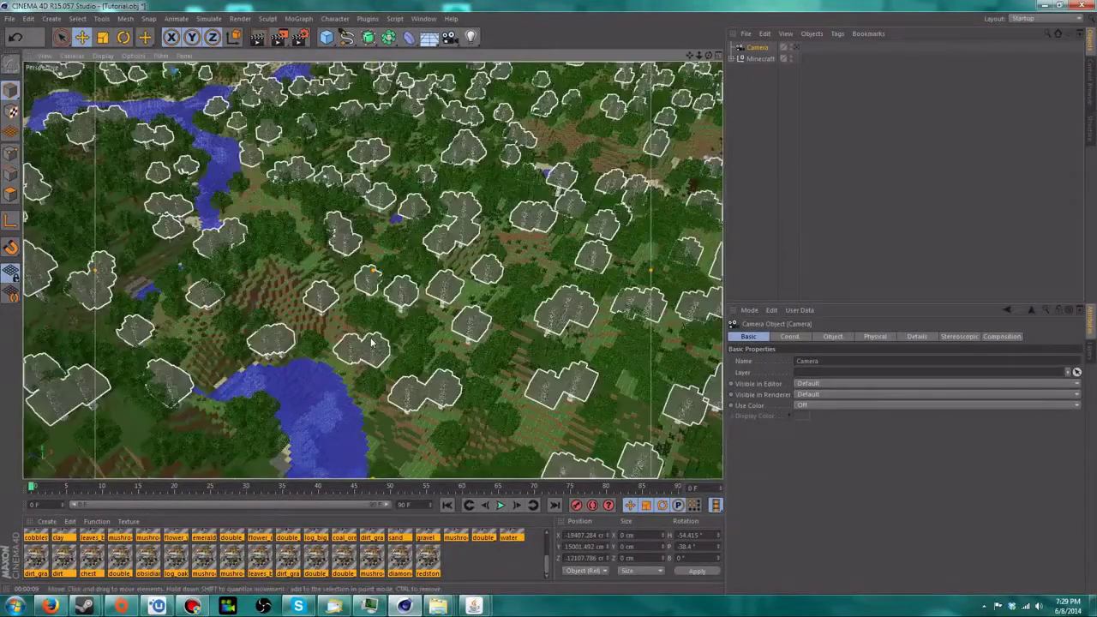
- Inspect the camera's placement above the terrain from outside, and switch the viewport to look through that camera
left_click_drag(384, 276, 232, 262, "alt")
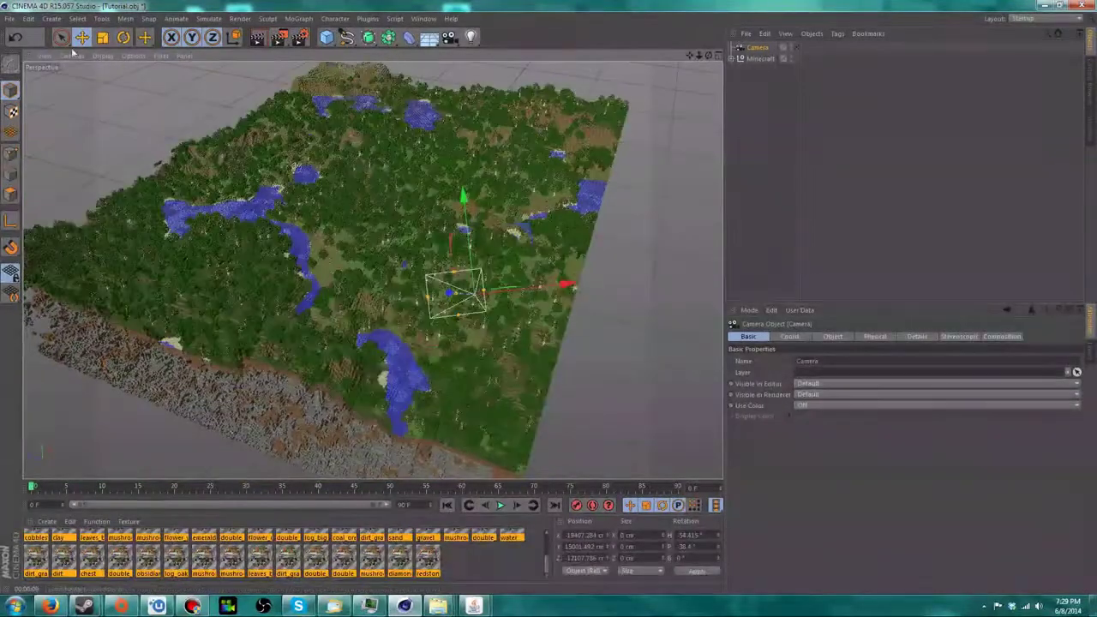
left_click(73, 55)
mouse_move(112, 84)
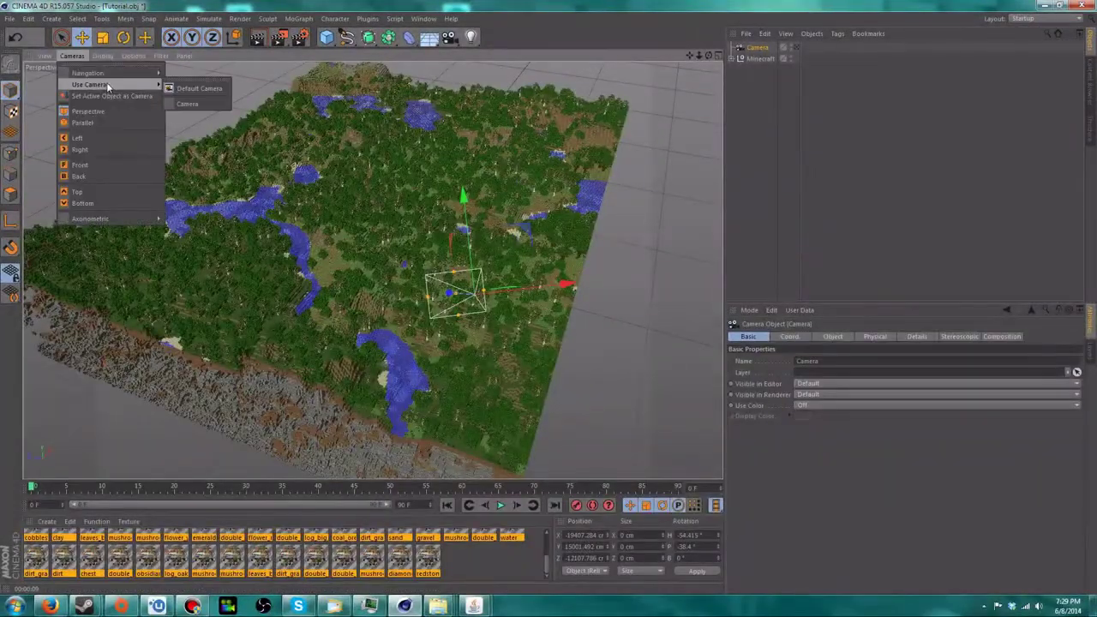
left_click(194, 104)
left_click_drag(390, 214, 395, 216, "alt")
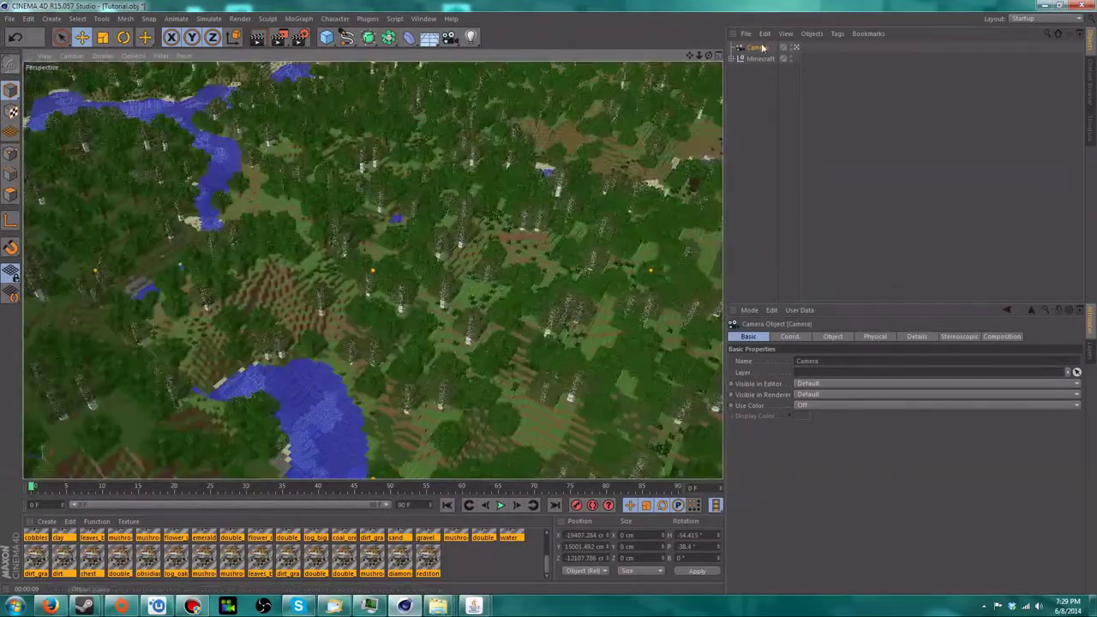
right_click(762, 47)
mouse_move(795, 53)
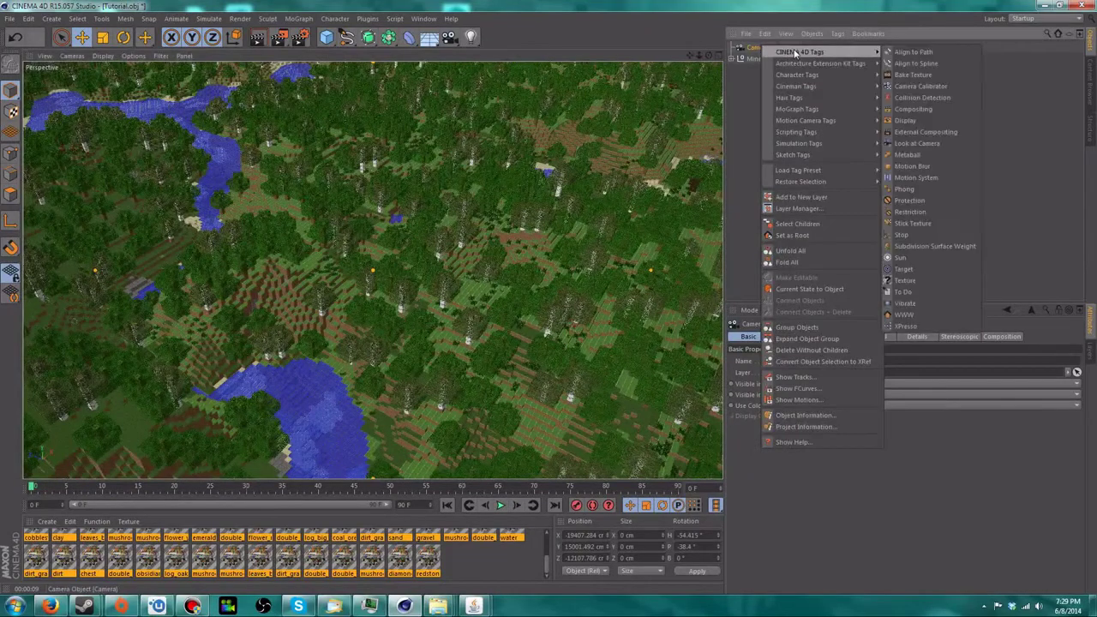
left_click(743, 129)
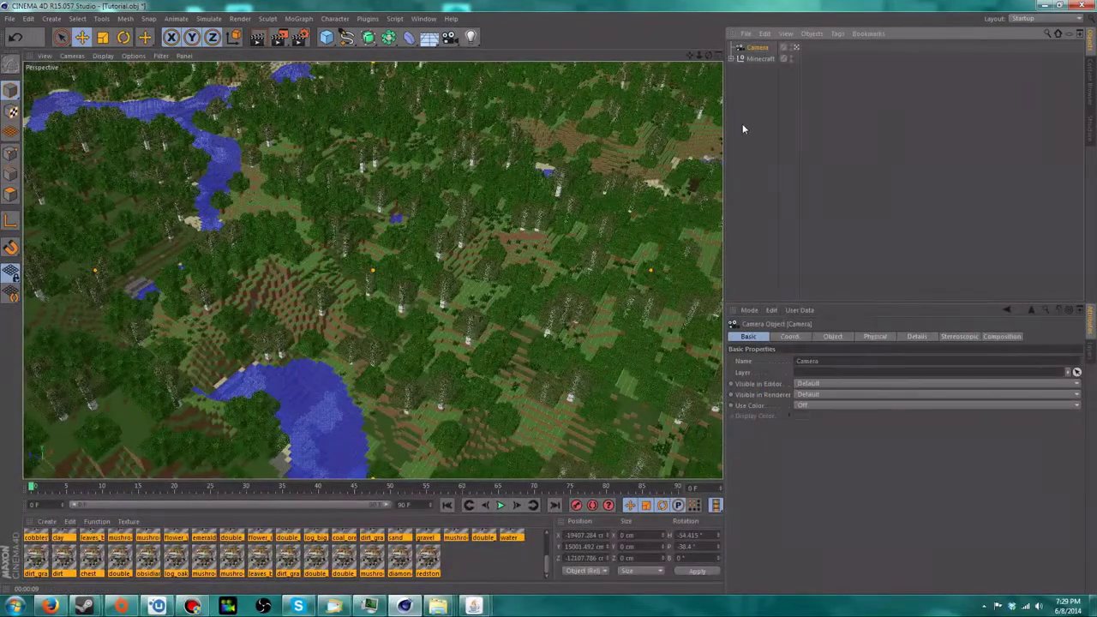
- Add a Protection tag to the camera, and switch the viewport back to the Default Camera
right_click(758, 54)
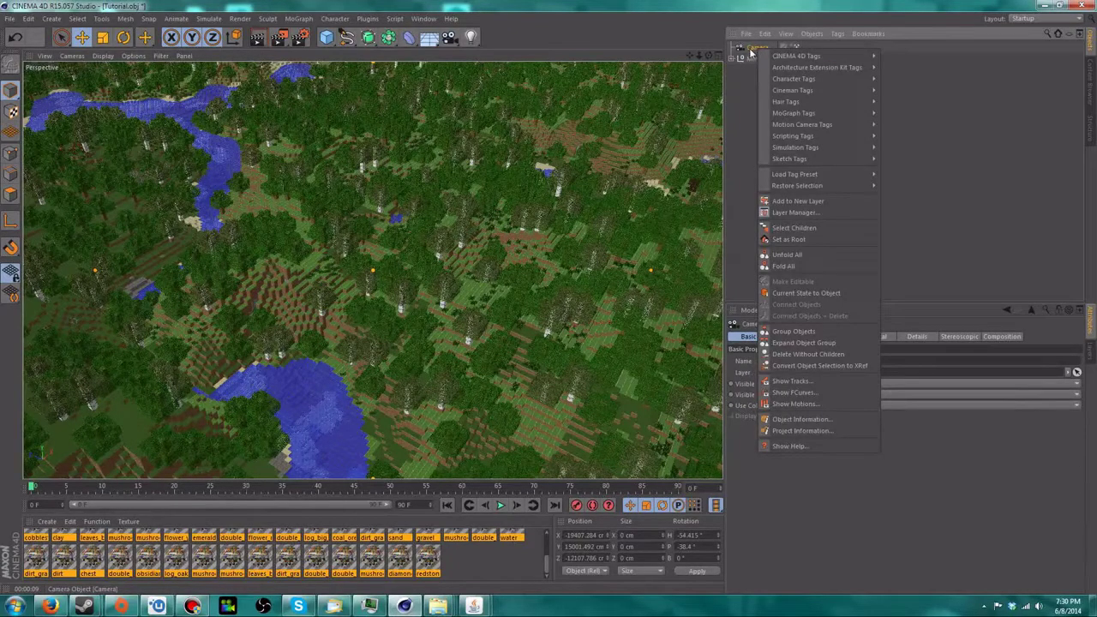
mouse_move(797, 58)
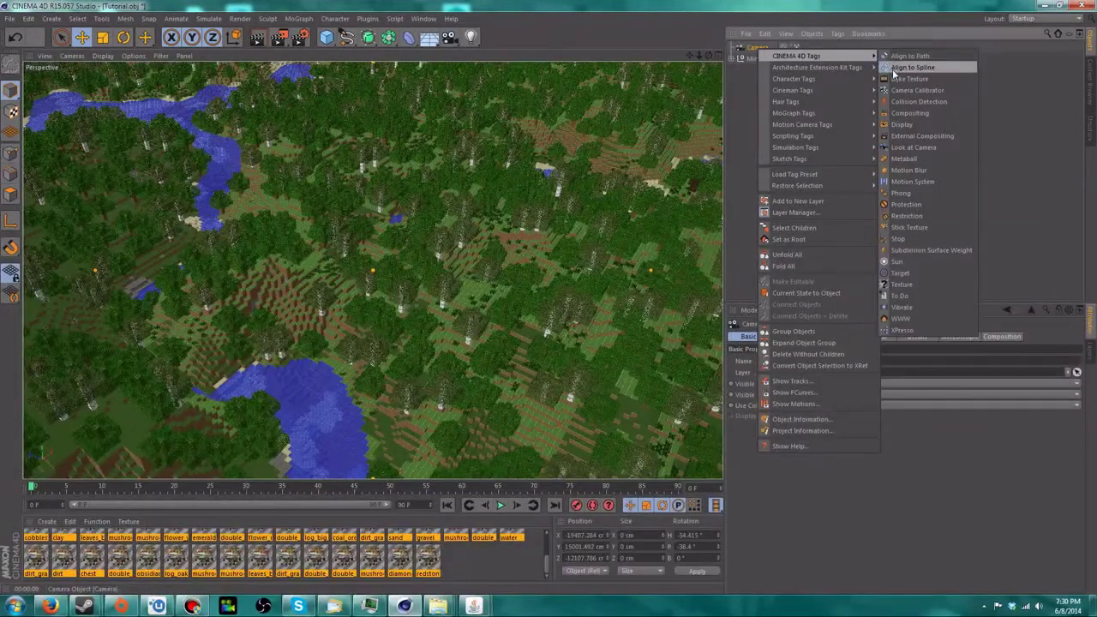
left_click(904, 206)
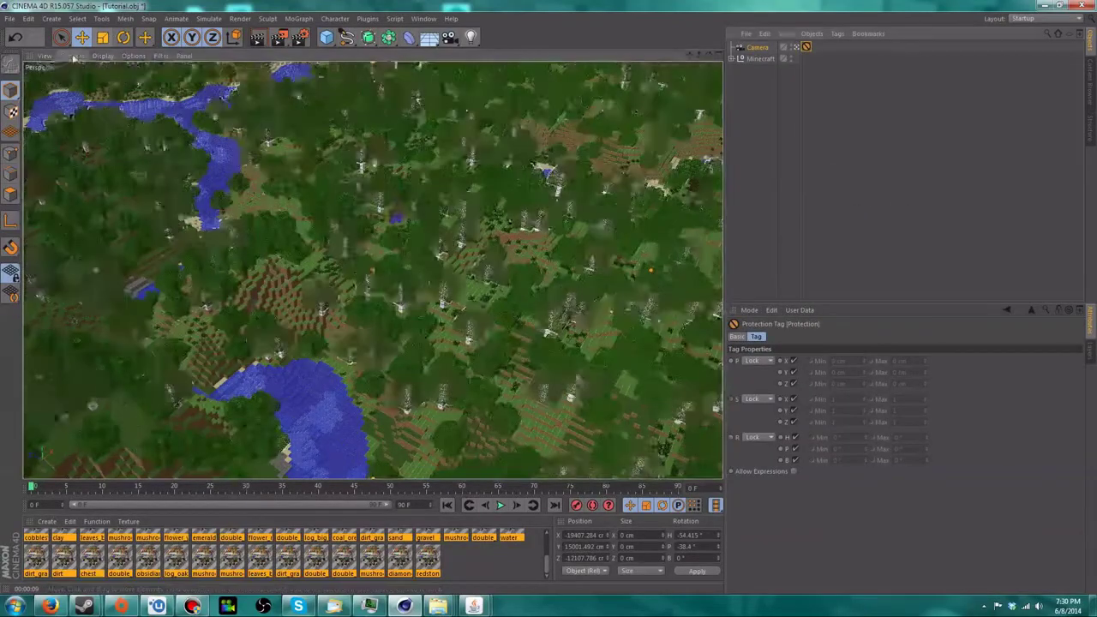
left_click(72, 56)
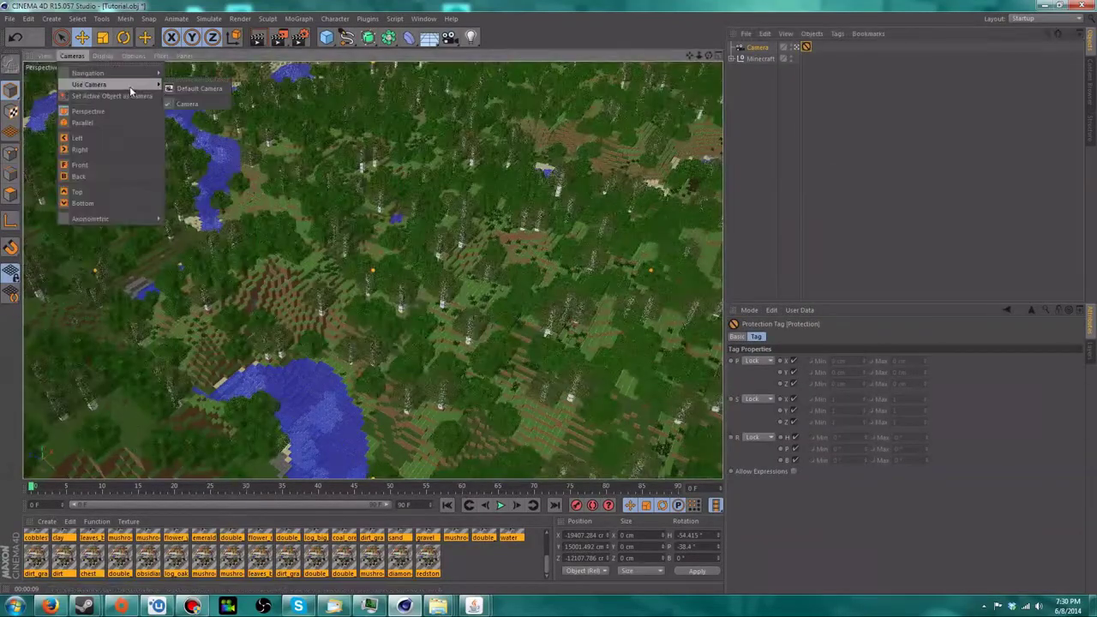
left_click(129, 96)
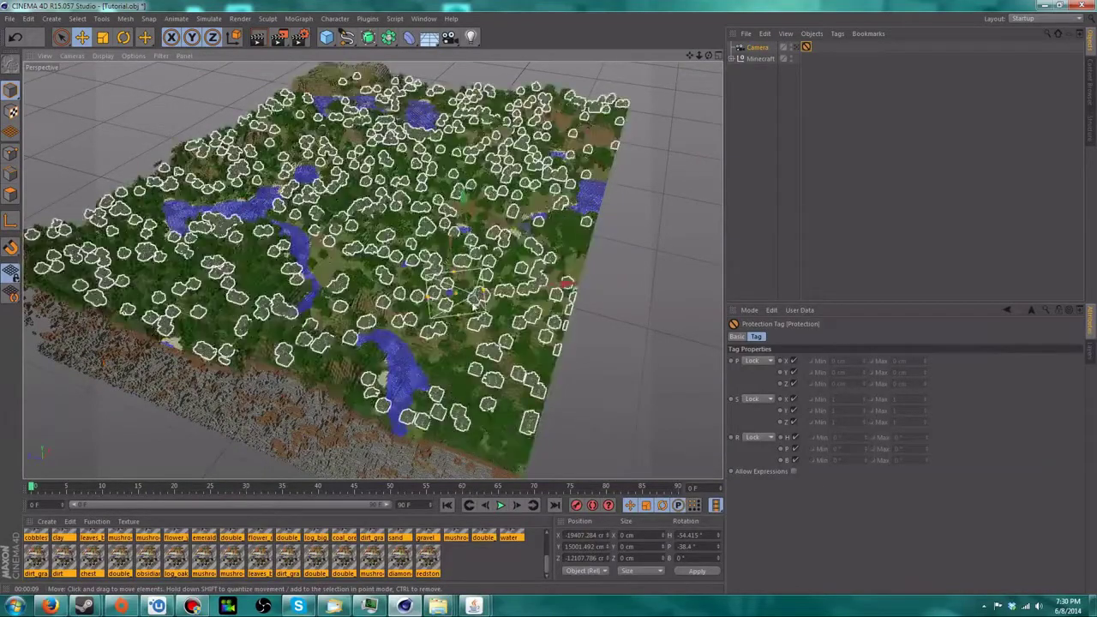
- Check the Protection tag on the camera, and switch the viewport to look through that camera
left_click_drag(586, 277, 642, 274, "alt")
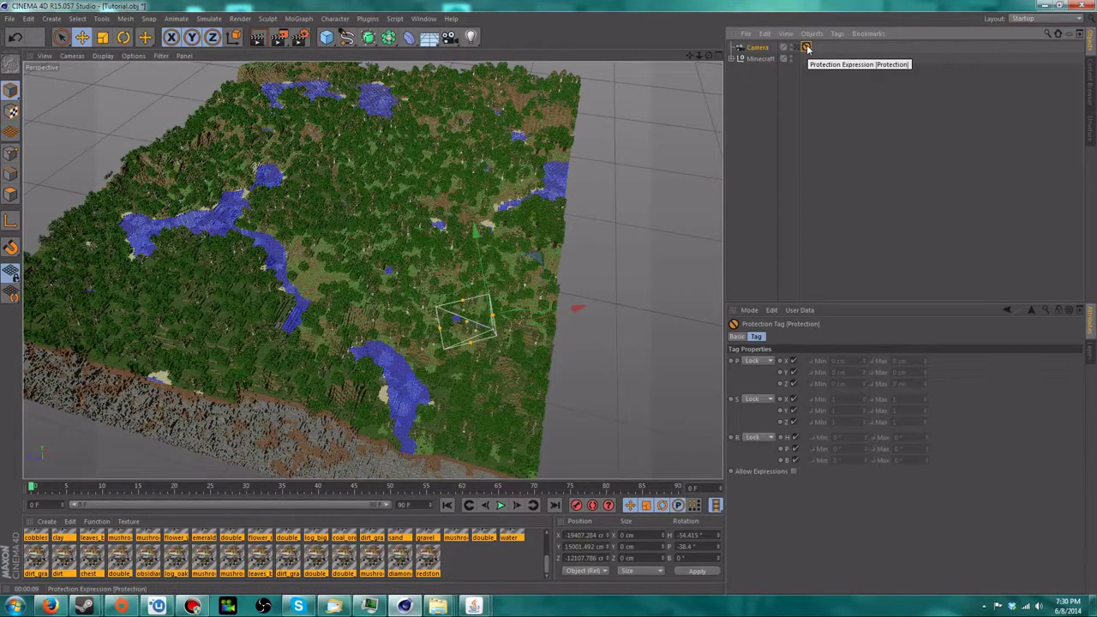
right_click(806, 49)
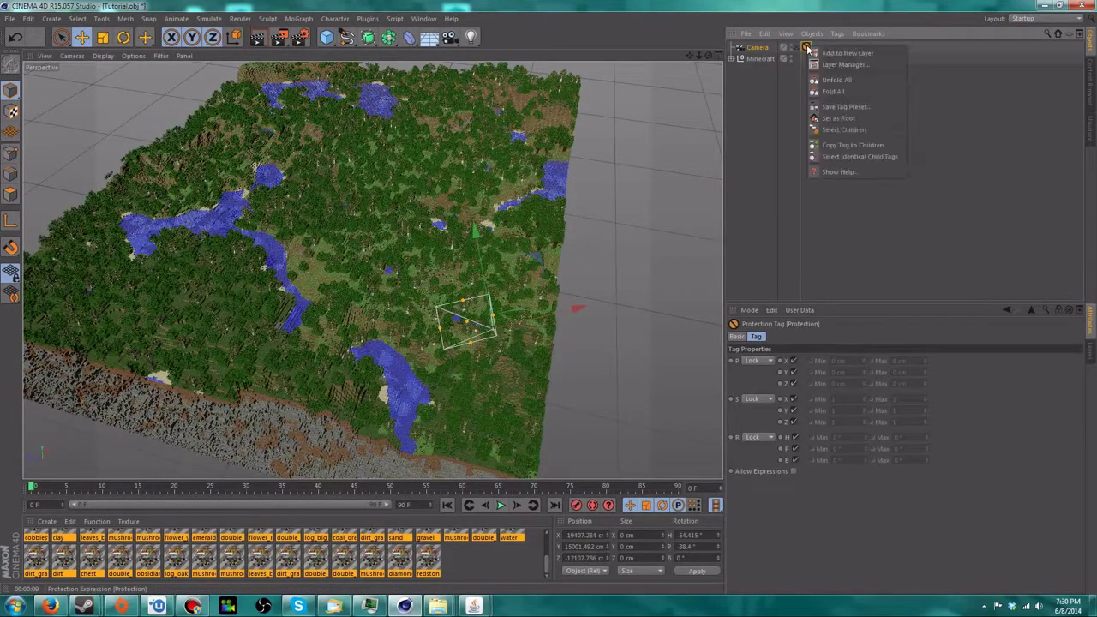
left_click(808, 50)
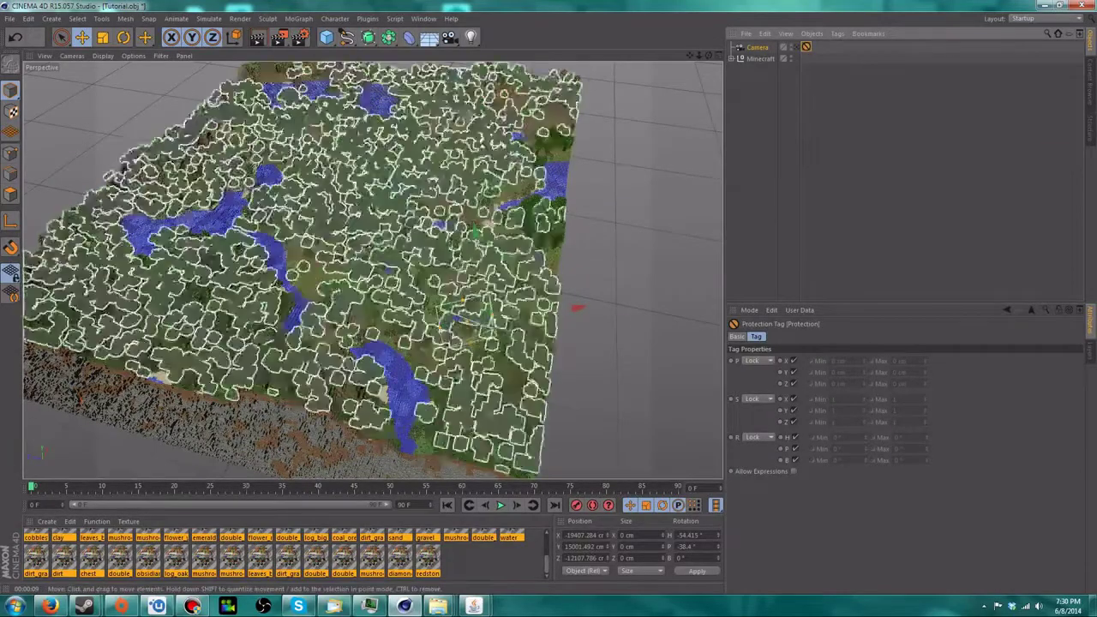
left_click_drag(549, 326, 695, 326, "alt")
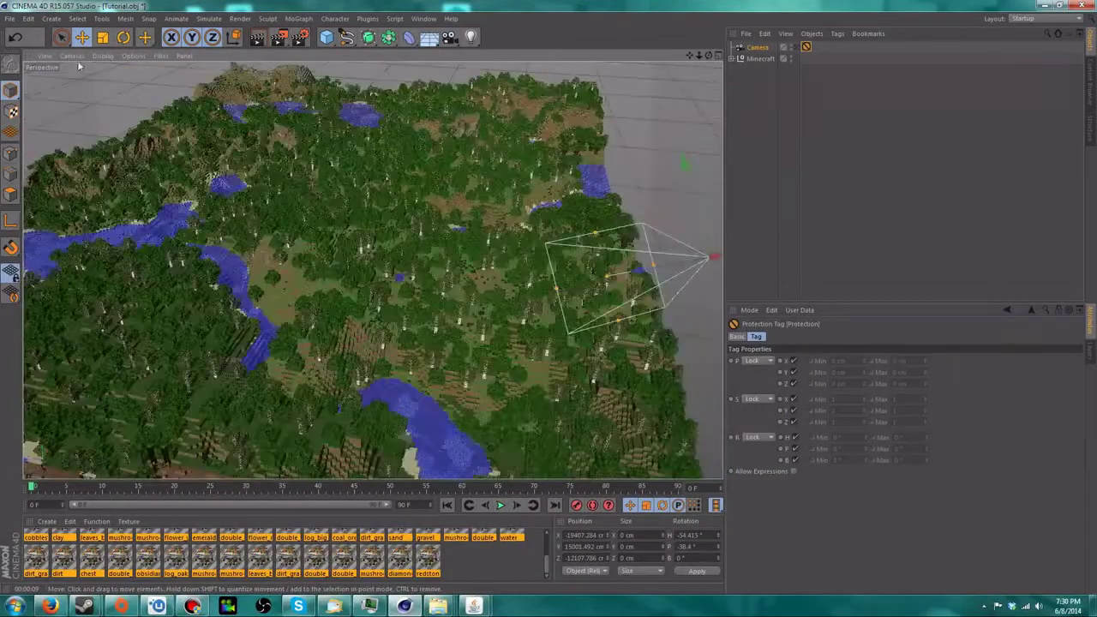
left_click(72, 56)
mouse_move(100, 84)
left_click(185, 100)
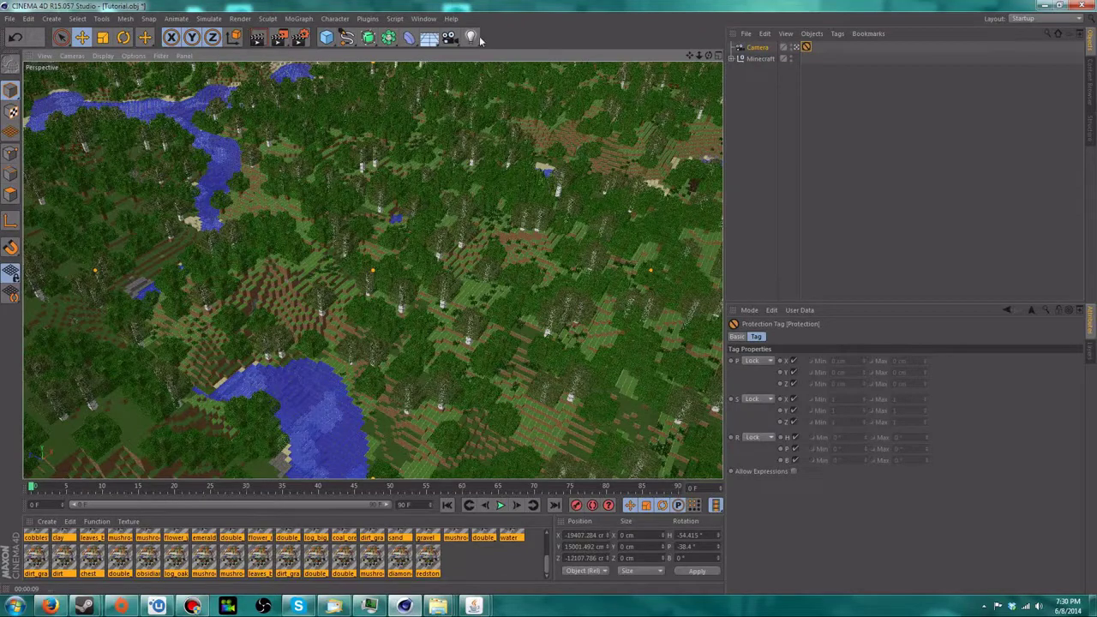
- Look over the available light types, and add a Physical Sky object to the scene
left_click_drag(471, 37, 513, 48)
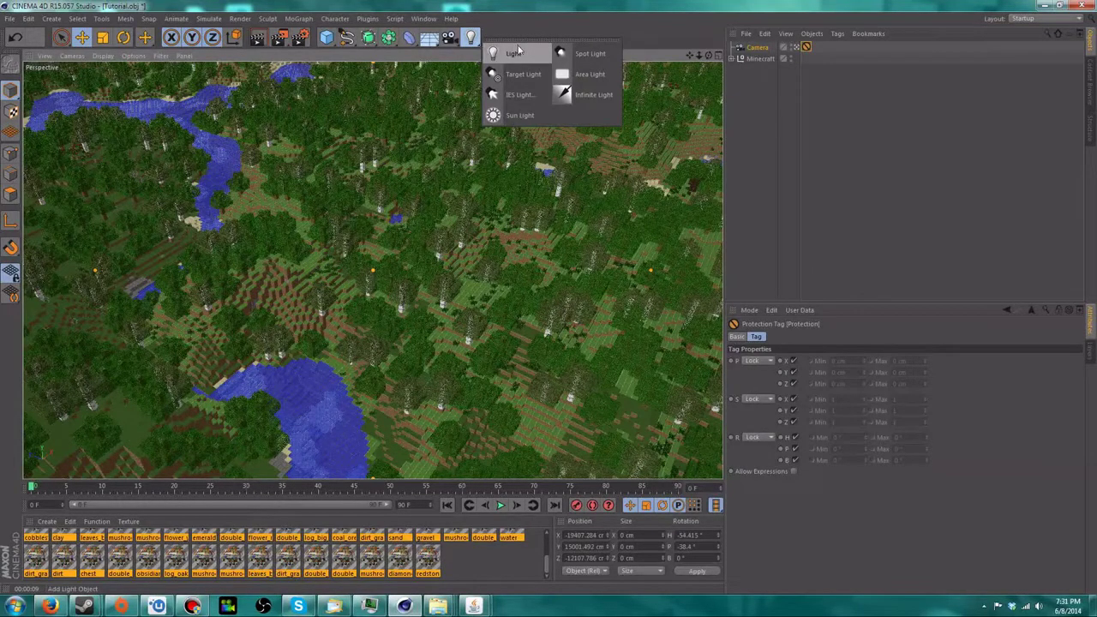
left_click_drag(518, 51, 557, 54)
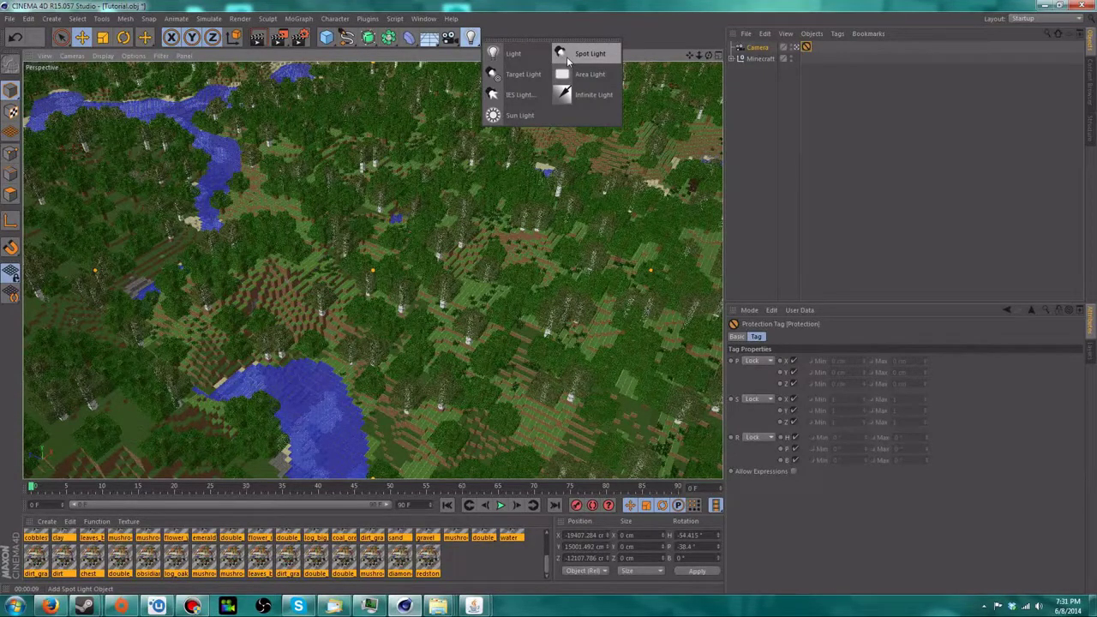
left_click_drag(567, 57, 561, 7)
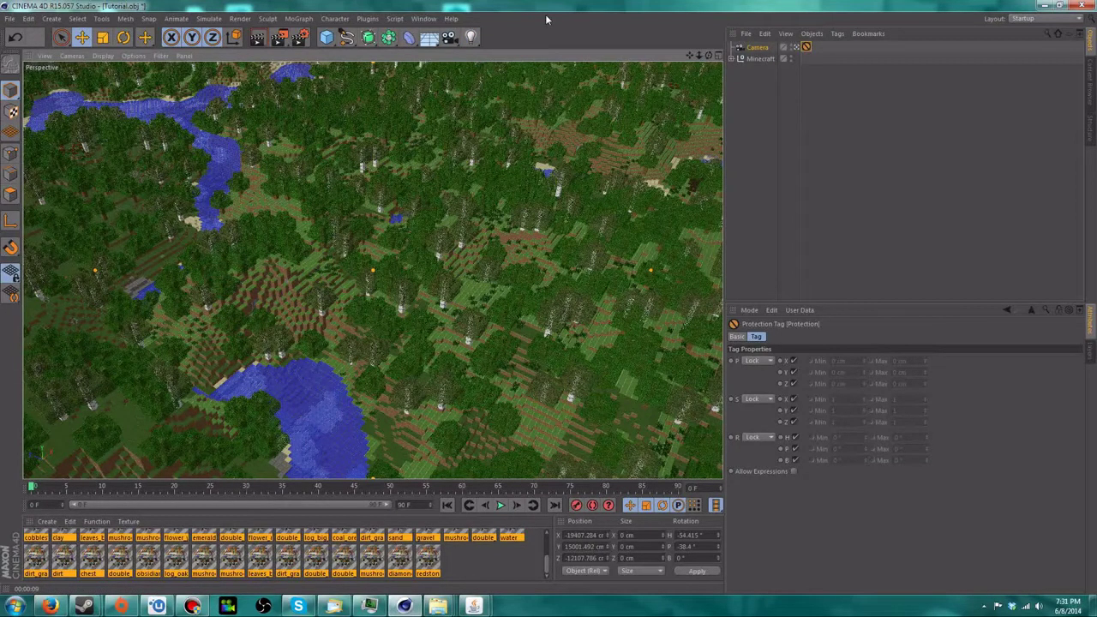
left_click_drag(430, 38, 560, 58)
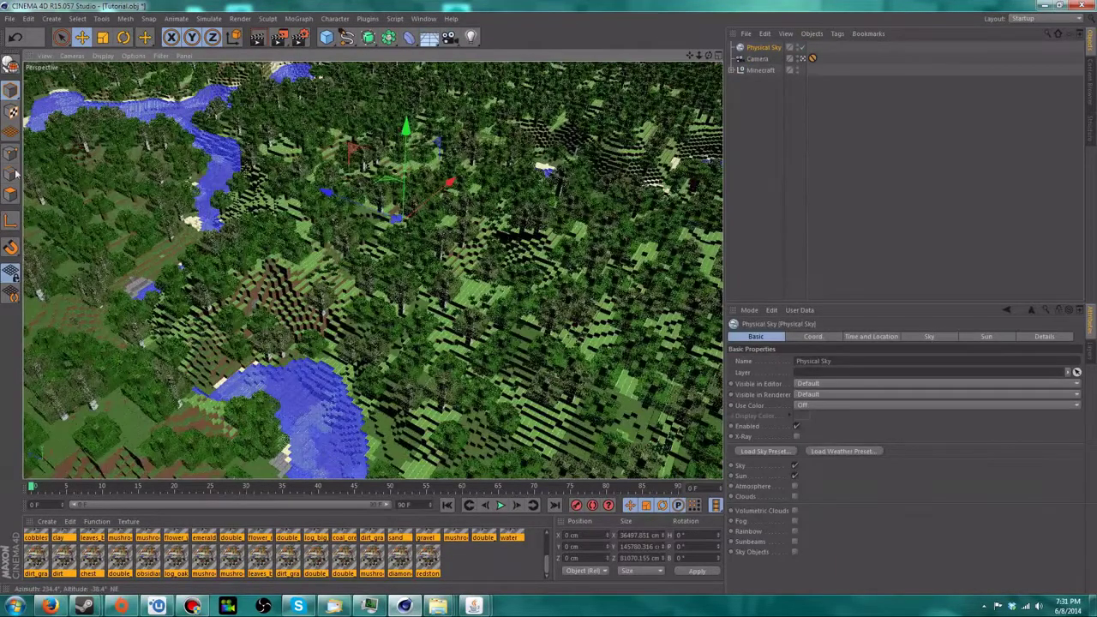
- Inspect the sky-lit terrain from outside through the Default Camera, and return to the scene camera's view
left_click(76, 57)
mouse_move(112, 86)
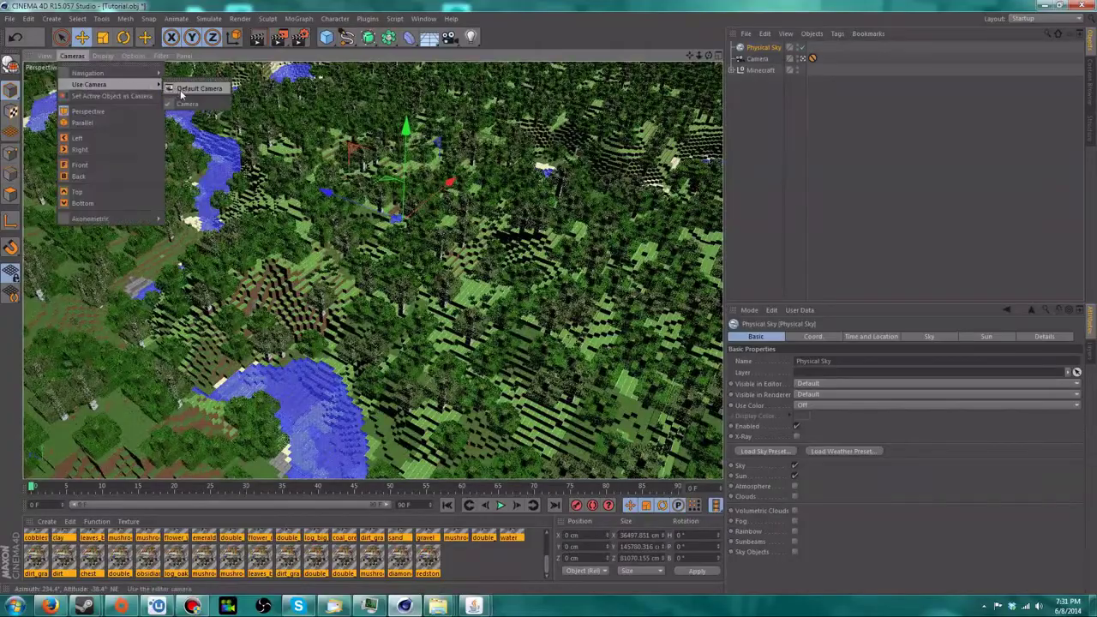
left_click(201, 95)
left_click_drag(361, 205, 355, 283, "alt")
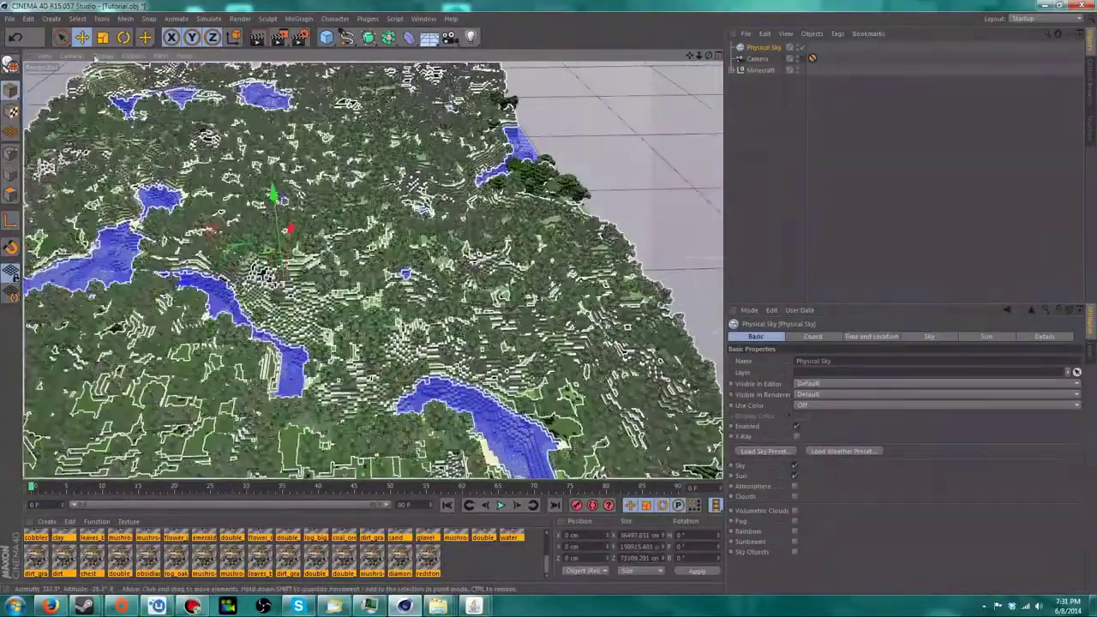
left_click(102, 54)
mouse_move(89, 84)
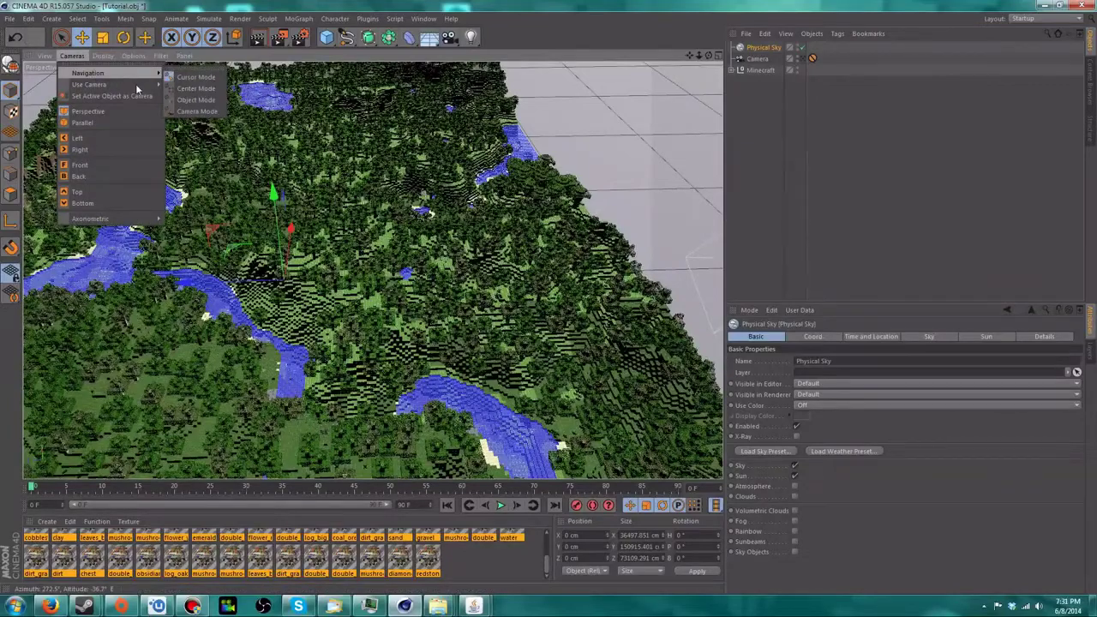
left_click(189, 104)
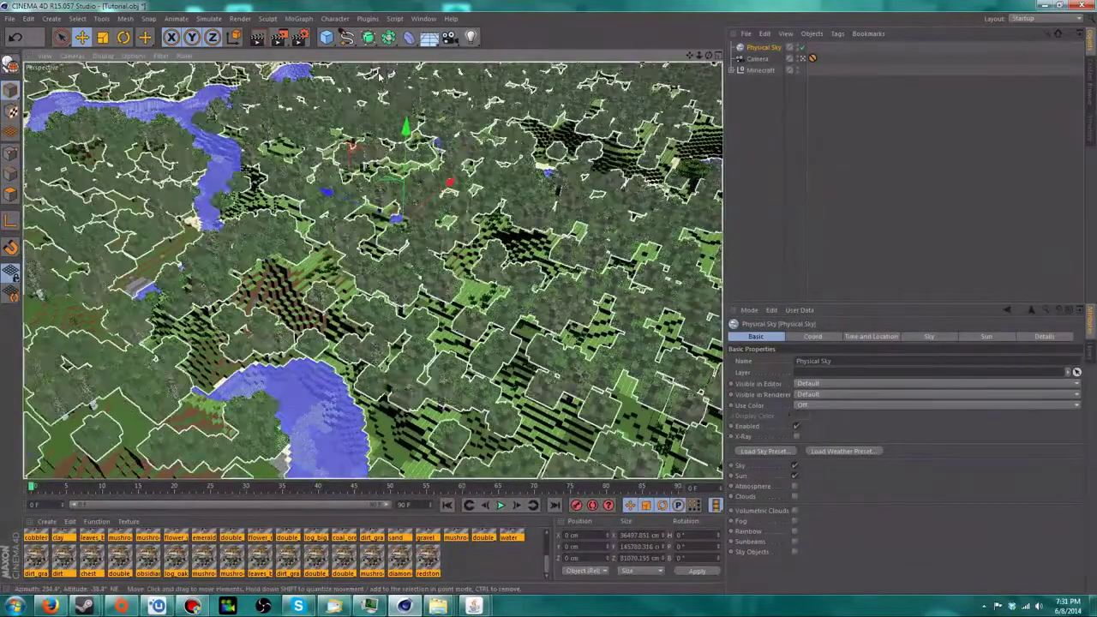
- Render the camera view with the Physical Sky disabled, and again with it re-enabled, to compare the lighting
left_click(803, 48)
left_click(258, 38)
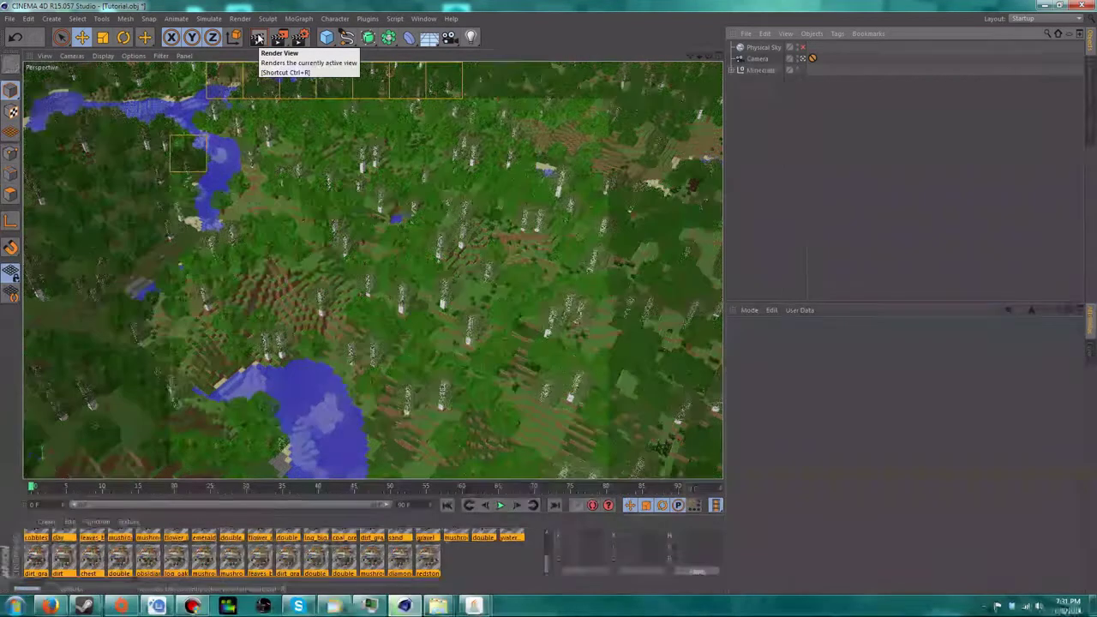
left_click(344, 164)
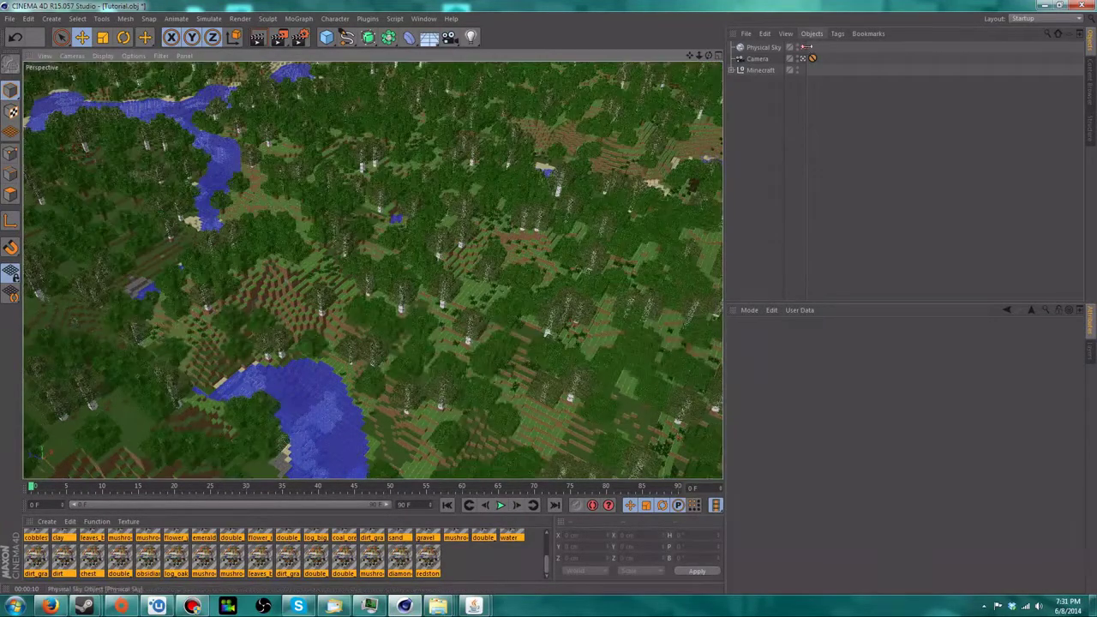
left_click(258, 37)
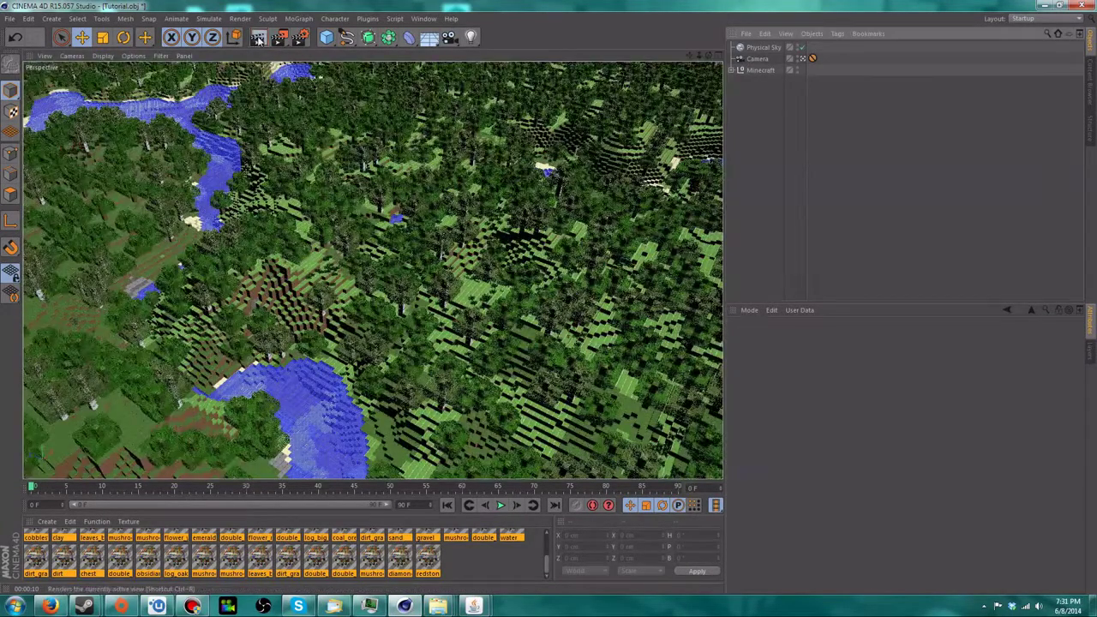
left_click(258, 38)
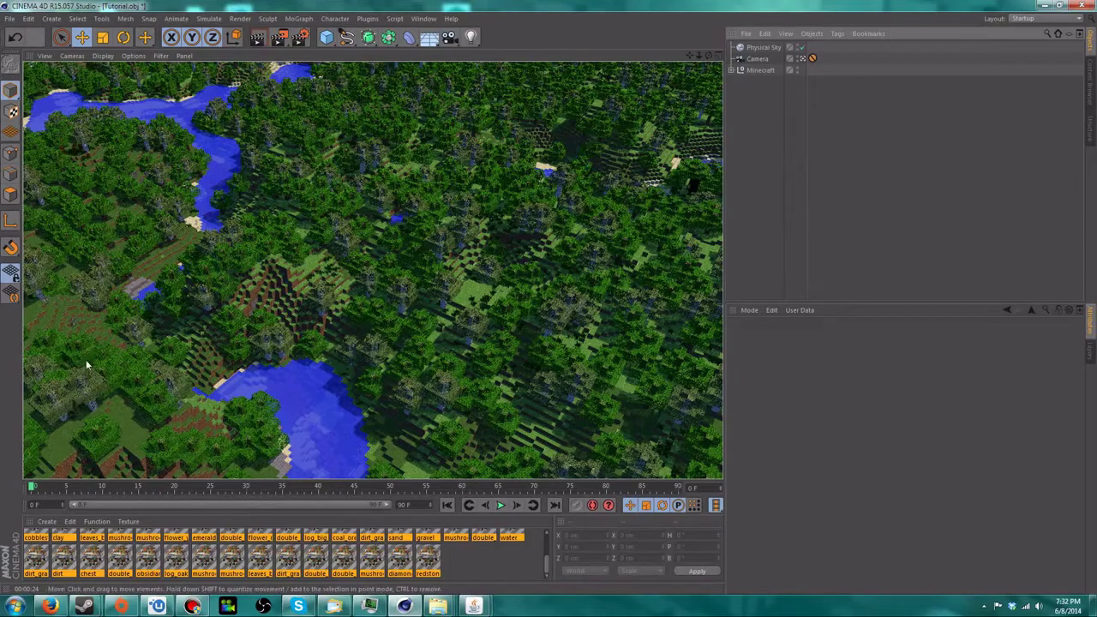
- Switch the viewport to the Default Camera, select the Physical Sky, and look over its sky presets without loading one
left_click(66, 54)
mouse_move(129, 84)
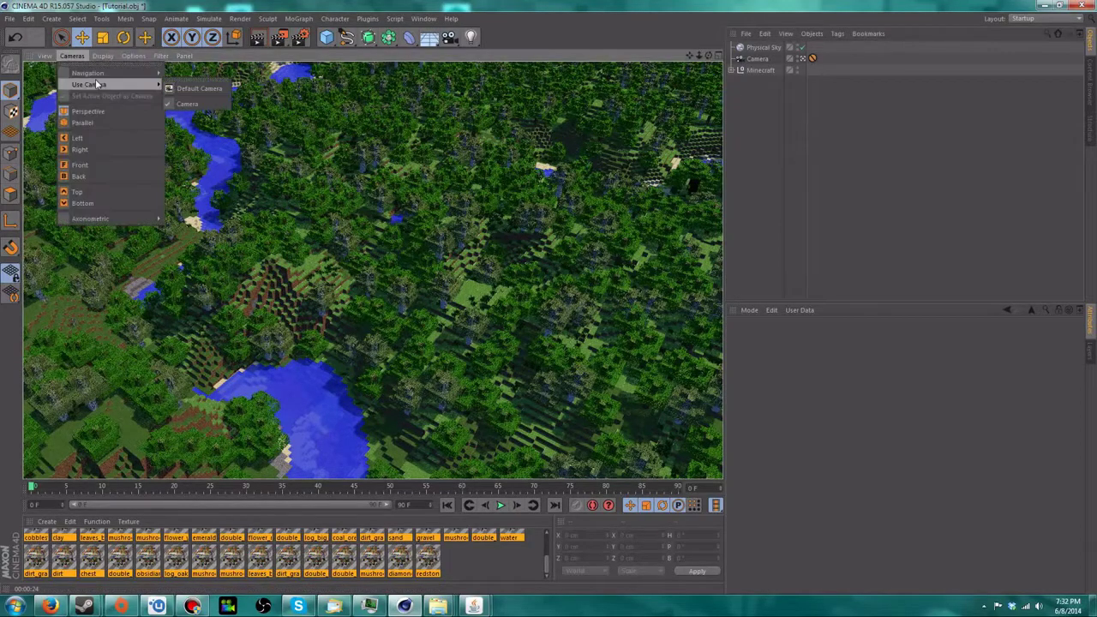
left_click(199, 89)
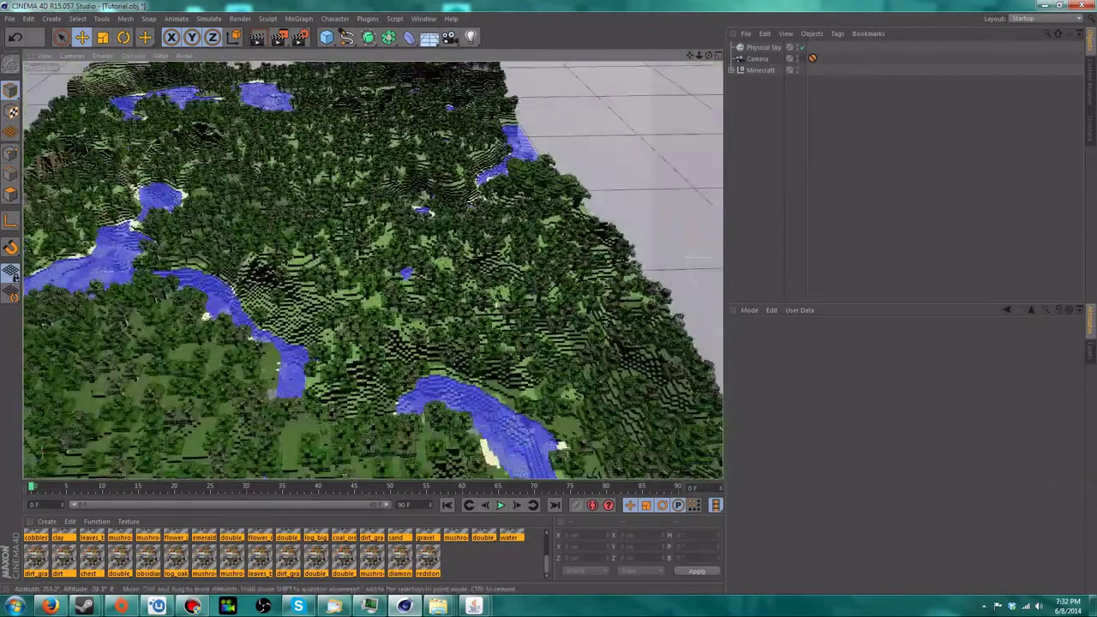
left_click(761, 48)
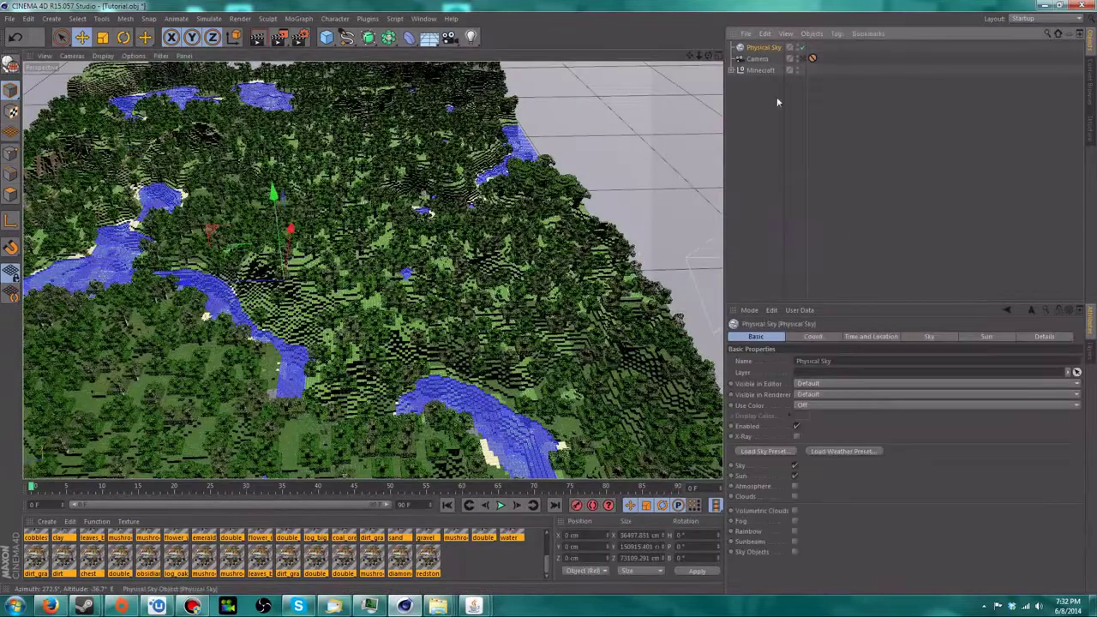
left_click(777, 451)
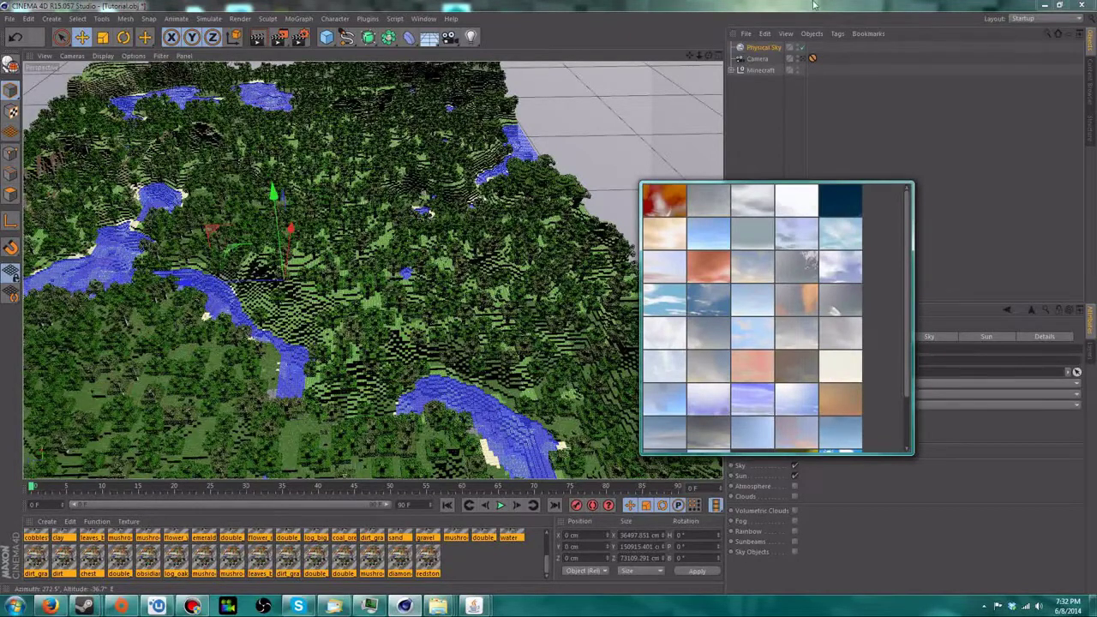
left_click(784, 329)
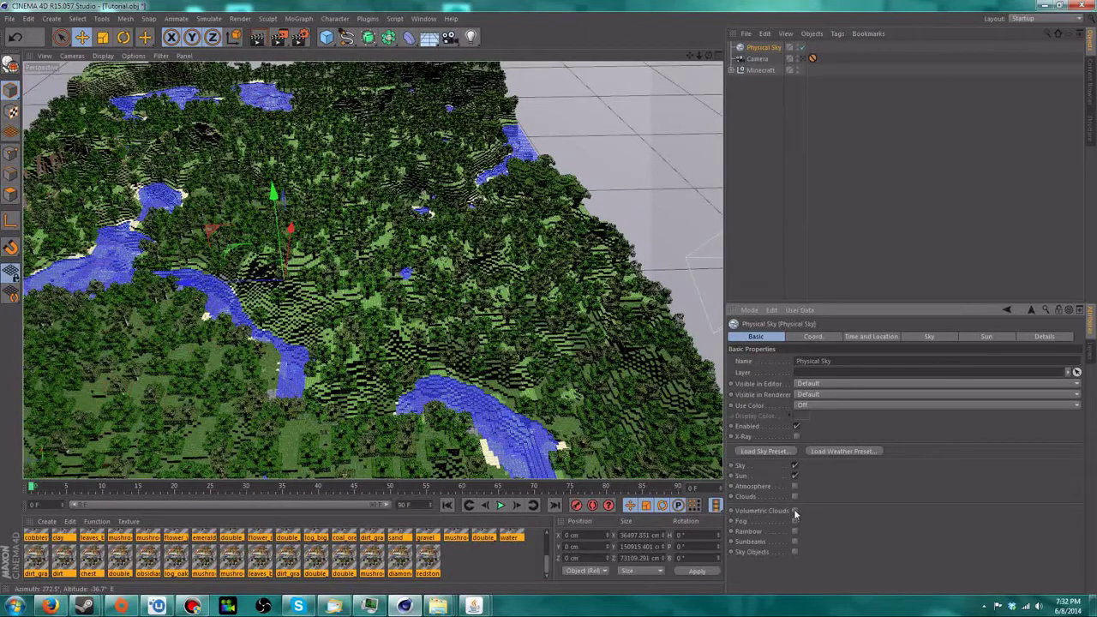
- Check the terrain through the scene camera, and switch the viewport back to the Default Camera
left_click(72, 56)
mouse_move(97, 83)
left_click(184, 103)
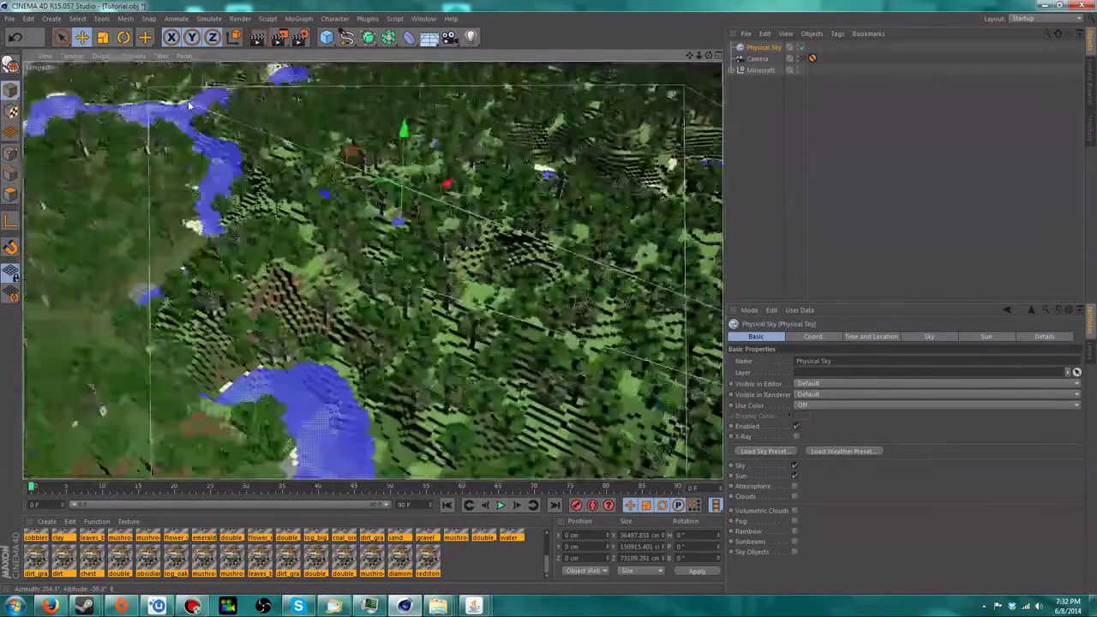
left_click(72, 56)
mouse_move(94, 84)
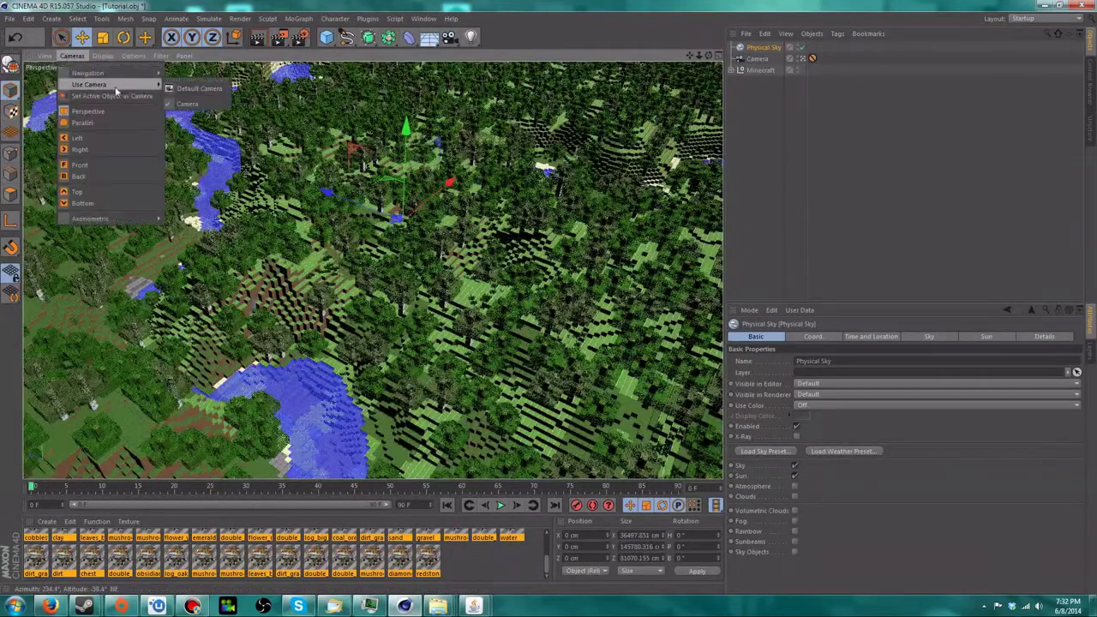
left_click(182, 89)
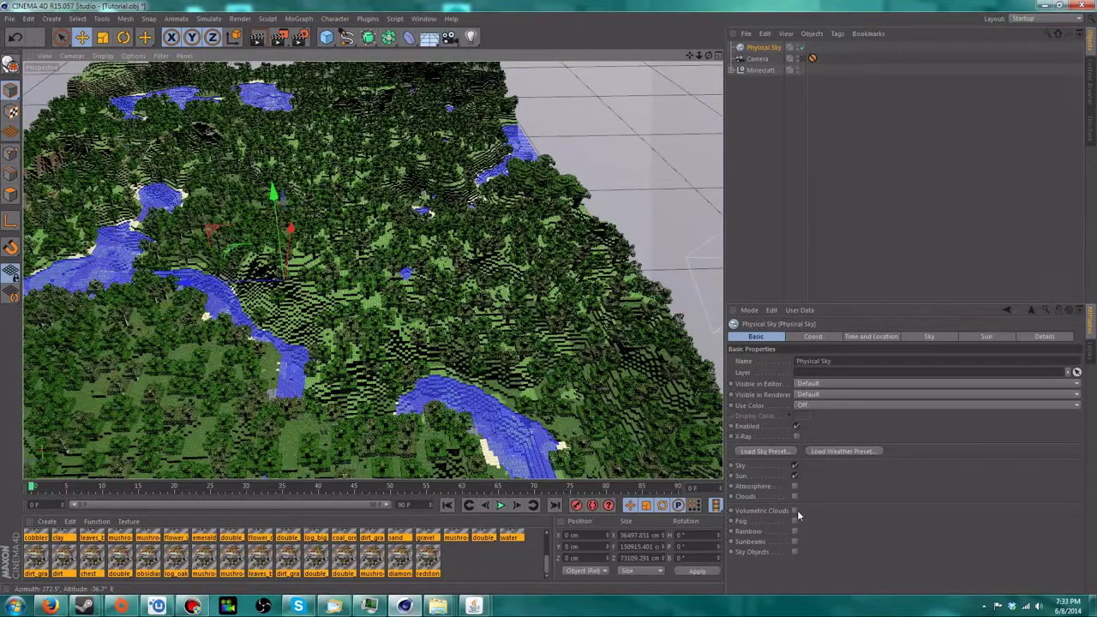
- Set the Physical Sky's time of day to 14:17:00, and check the lighting from outside the terrain
left_click(874, 336)
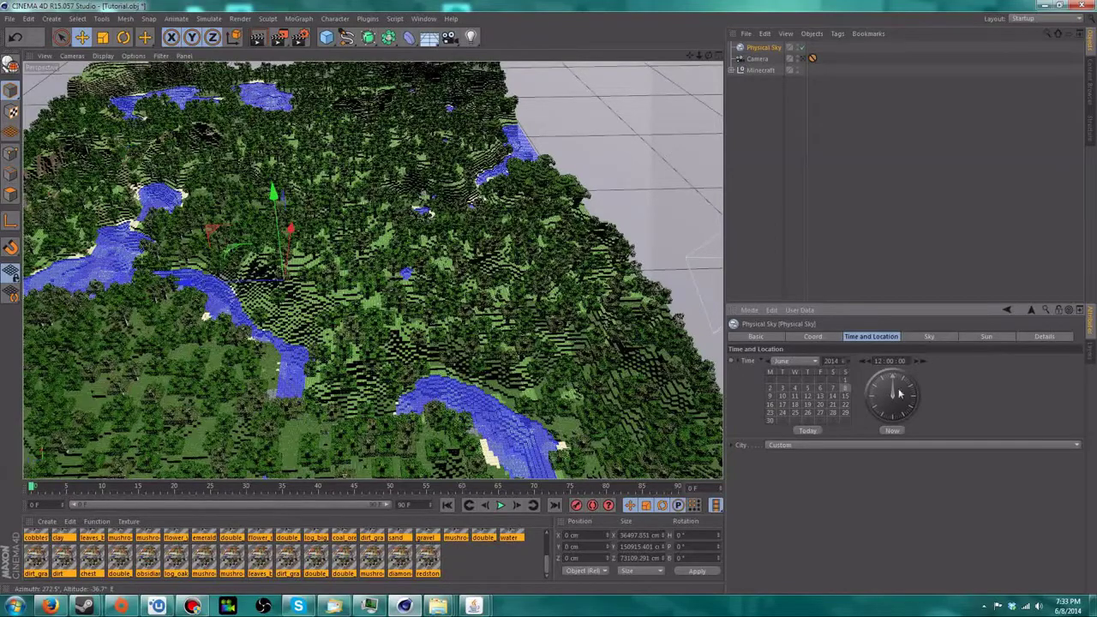
left_click_drag(888, 411, 866, 370)
left_click_drag(591, 411, 591, 401, "alt")
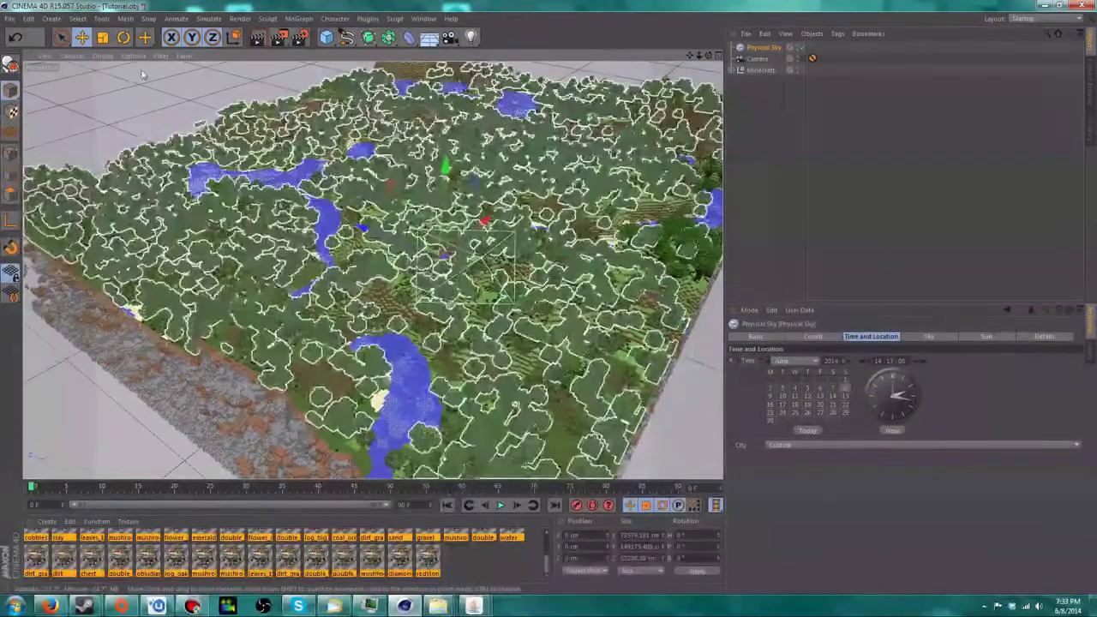
- Return the viewport to the scene camera, and set the Physical Sky's time of day to 14:44:00
left_click(71, 56)
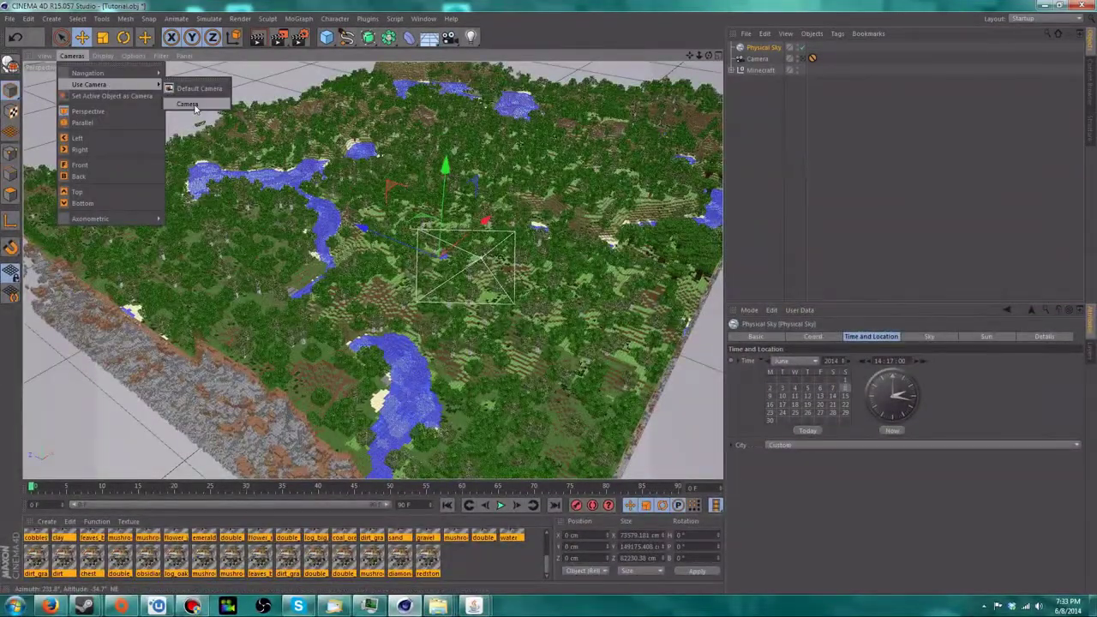
left_click(202, 105)
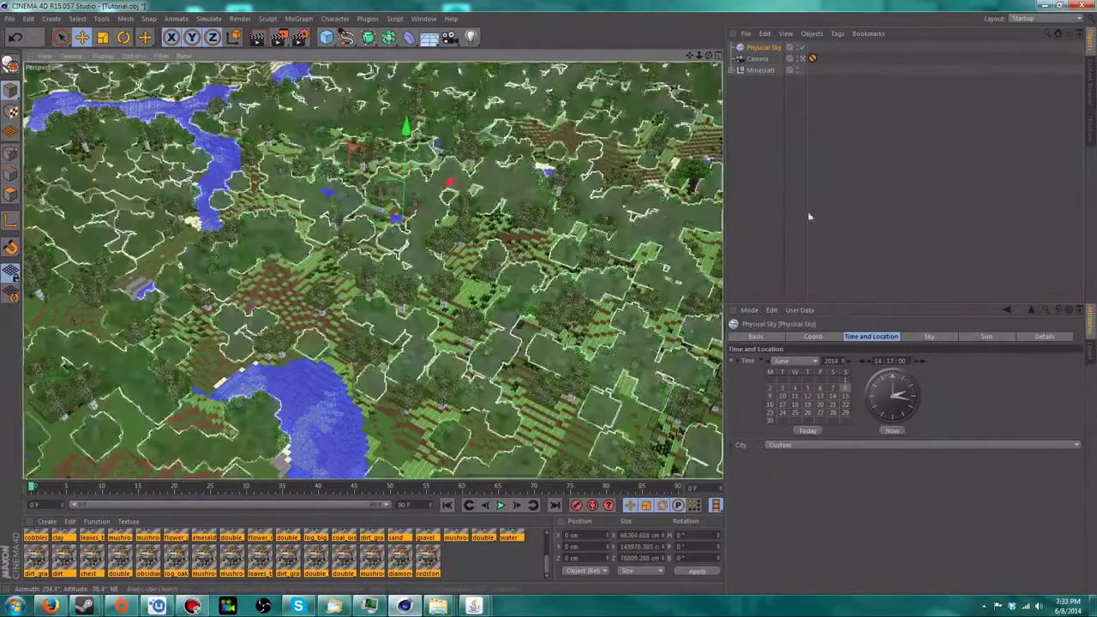
left_click_drag(892, 392, 866, 372)
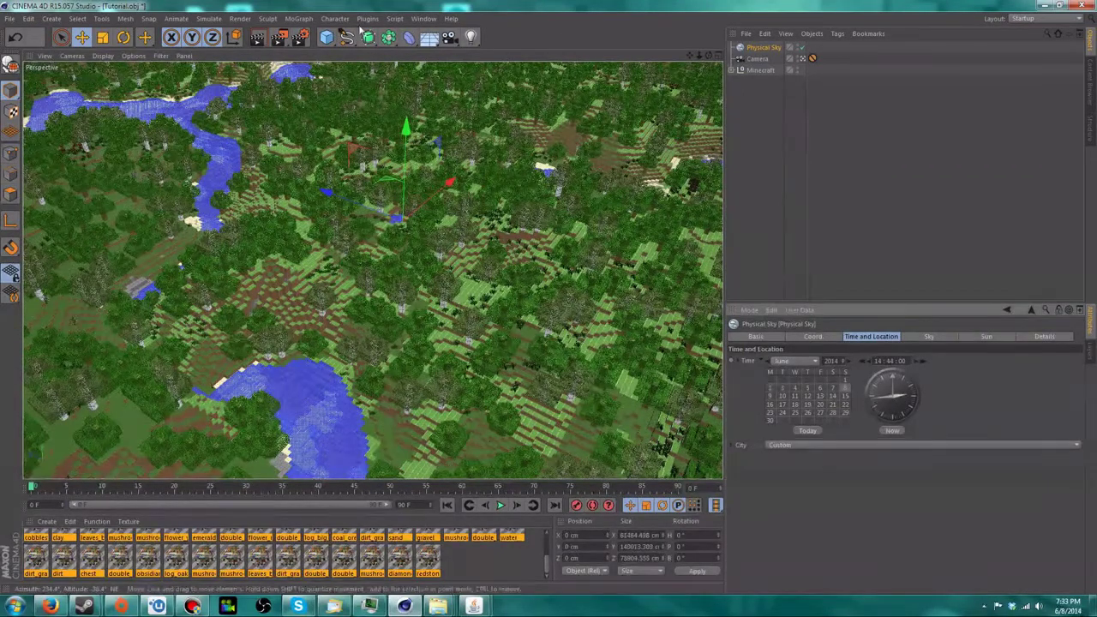
- Render the camera view with the afternoon lighting, and keep the current Windows color scheme without being asked again
left_click(260, 38)
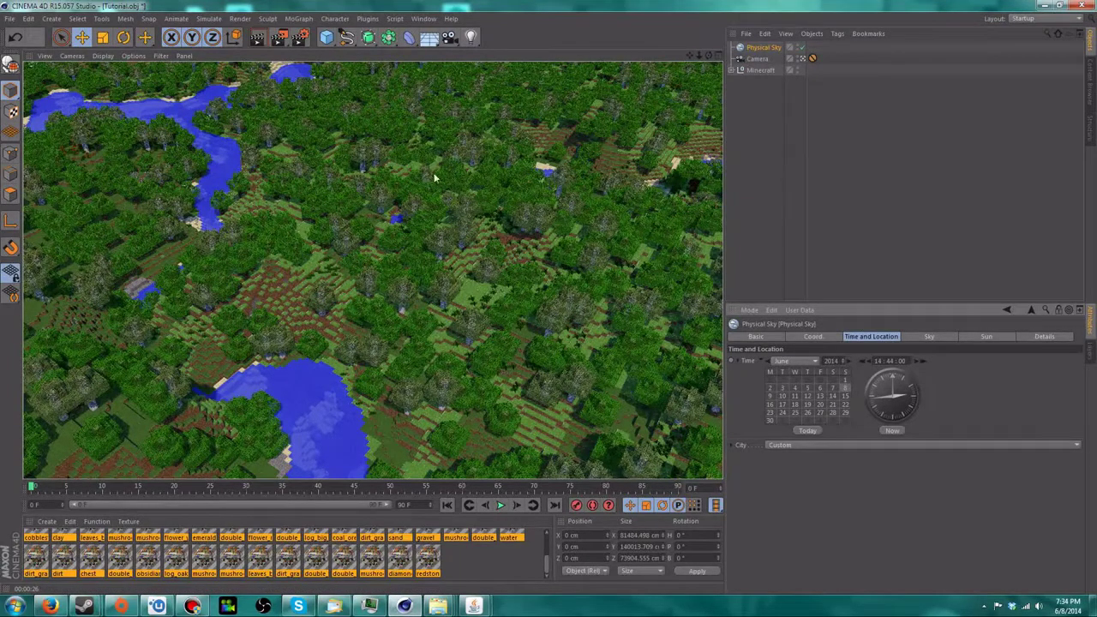
key("ctrl+r")
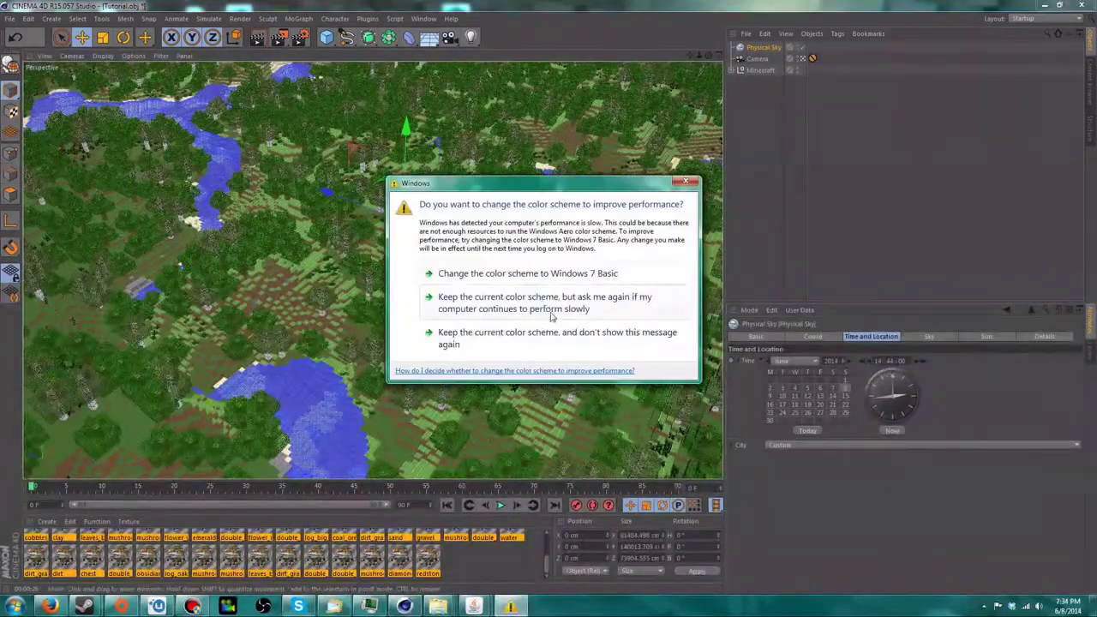
left_click(515, 346)
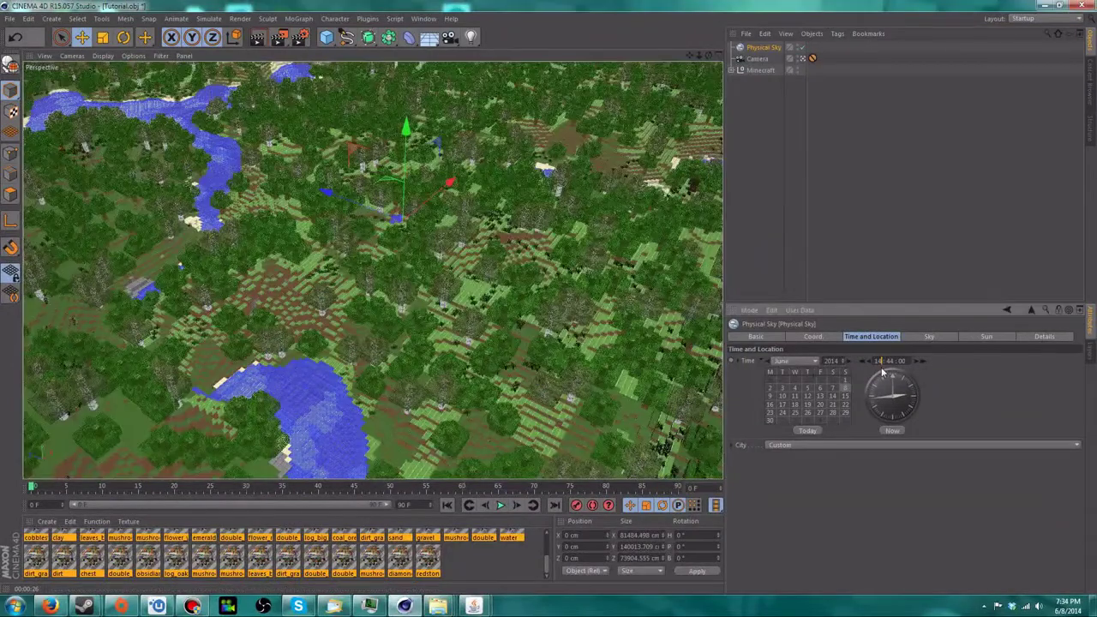
- Set the Physical Sky's time of day to 12:00:00, and open its sky settings
key("BackSpace")
key("BackSpace")
type("12")
key("Return")
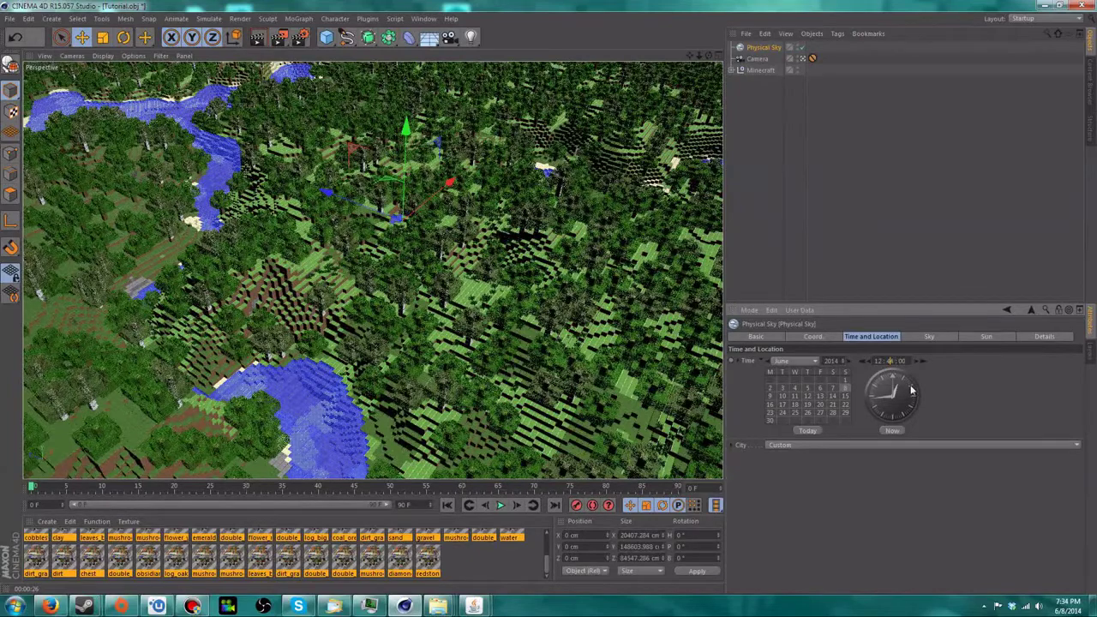
key("BackSpace")
key("BackSpace")
type("00")
key("Return")
left_click(949, 336)
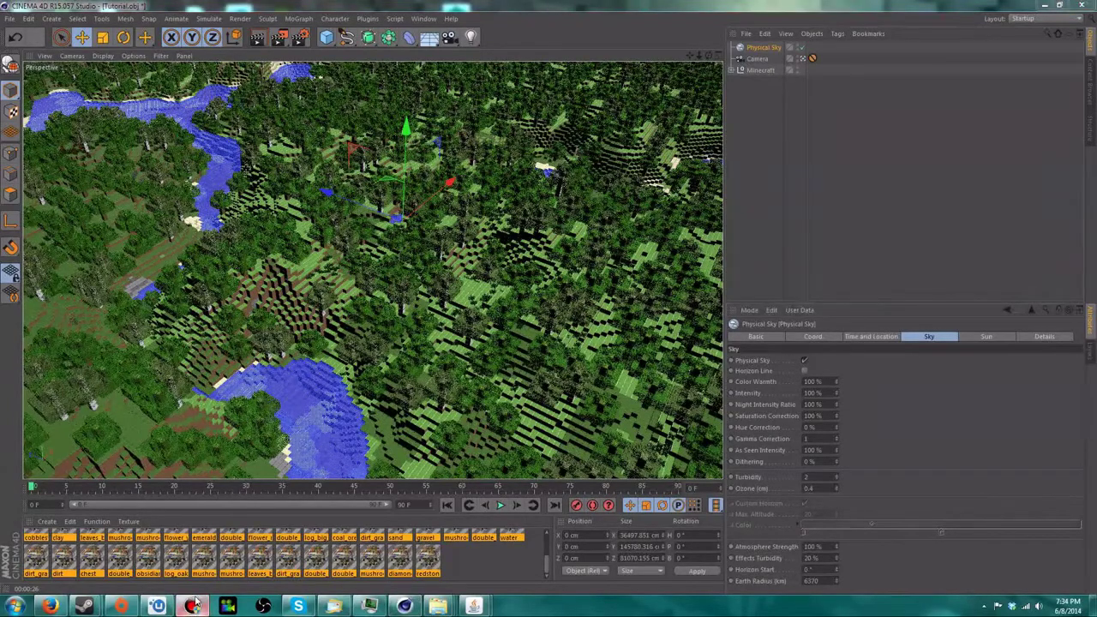
- Render the camera view with the noon lighting, and look through the Physical Sky's sun and detail settings
left_click(258, 39)
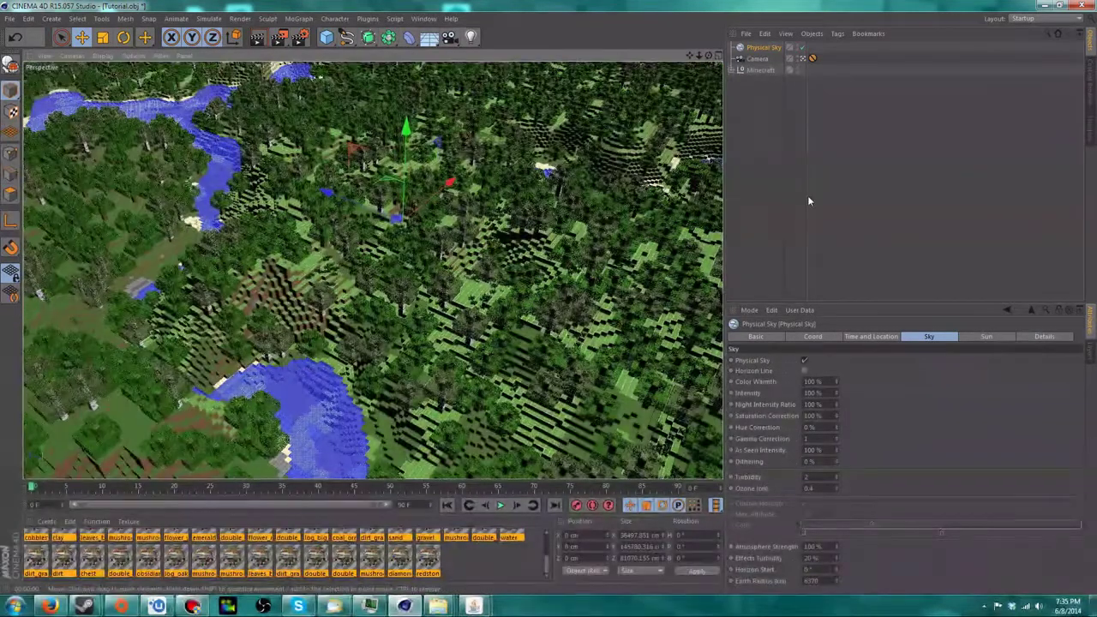
left_click(1001, 334)
left_click(1039, 339)
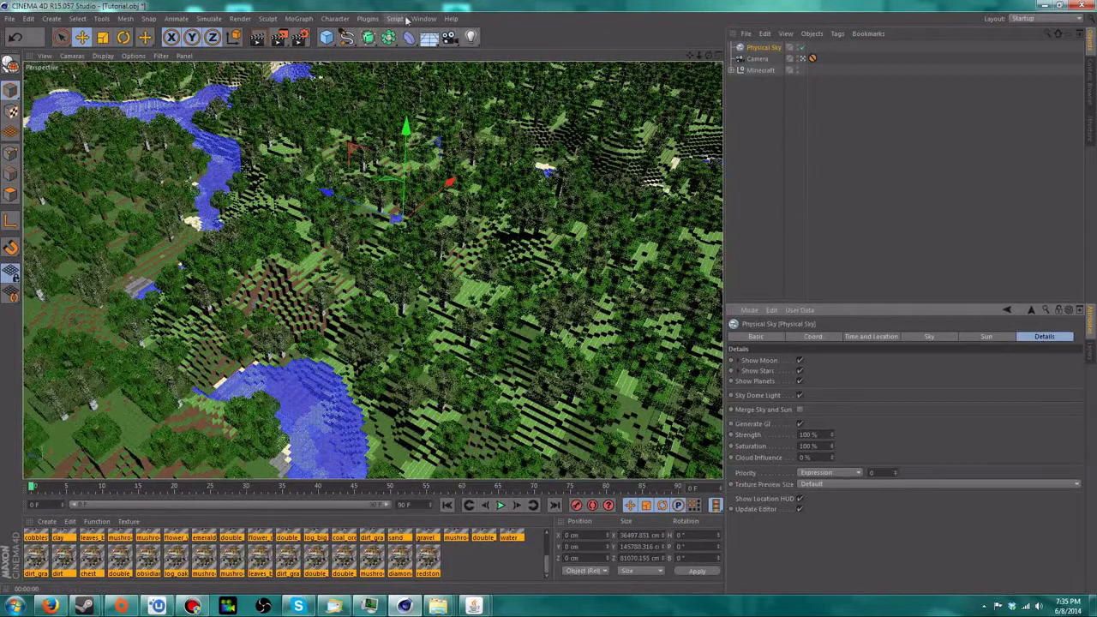
- Set the render output resolution to 1280 x 720 pixels
left_click(299, 38)
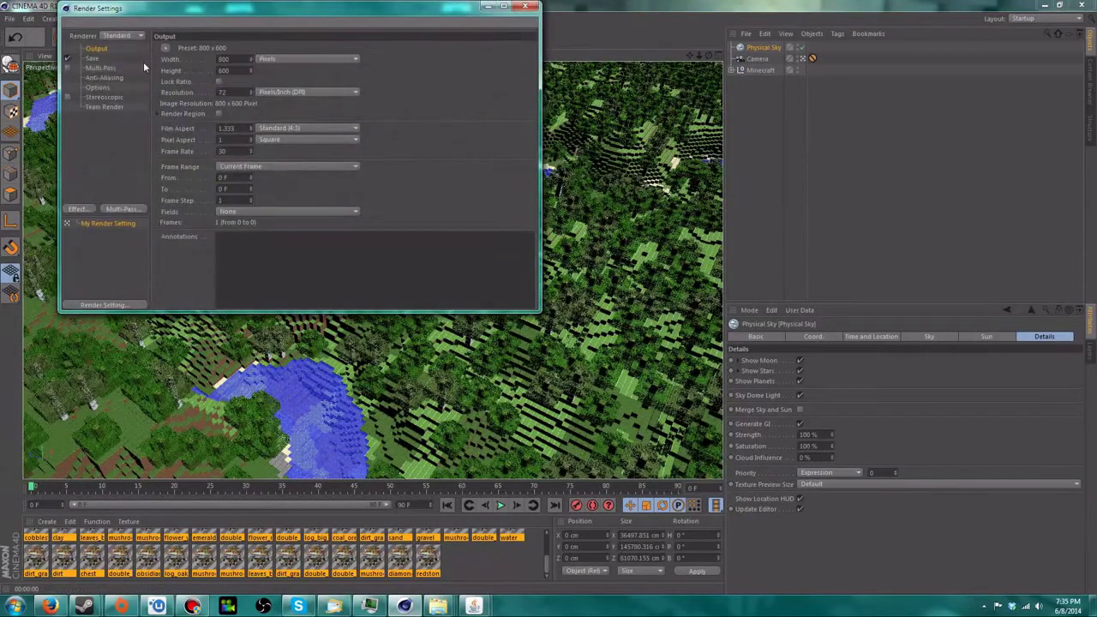
double_click(234, 61)
key("Tab")
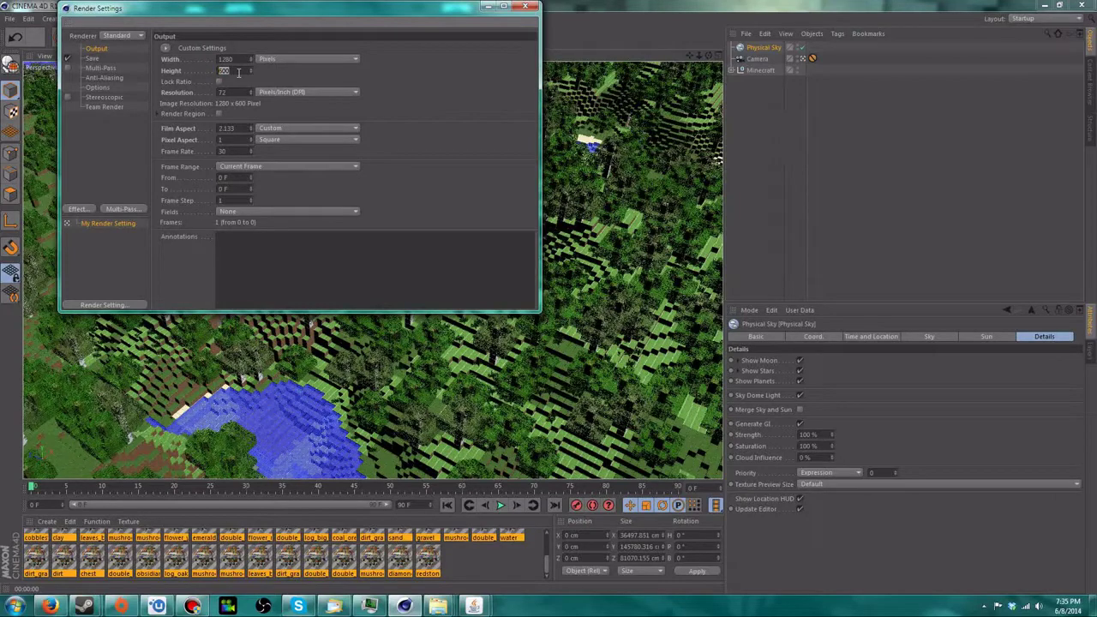
type("720")
key("Tab")
- Try the Physical renderer, and return the renderer to Standard
left_click(121, 37)
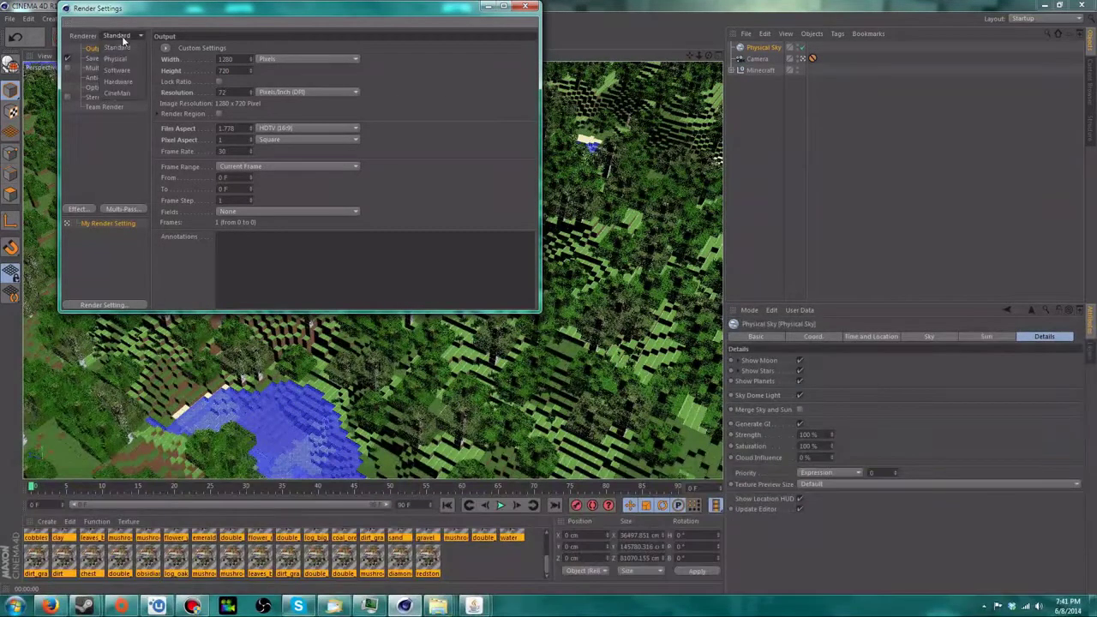
left_click(120, 58)
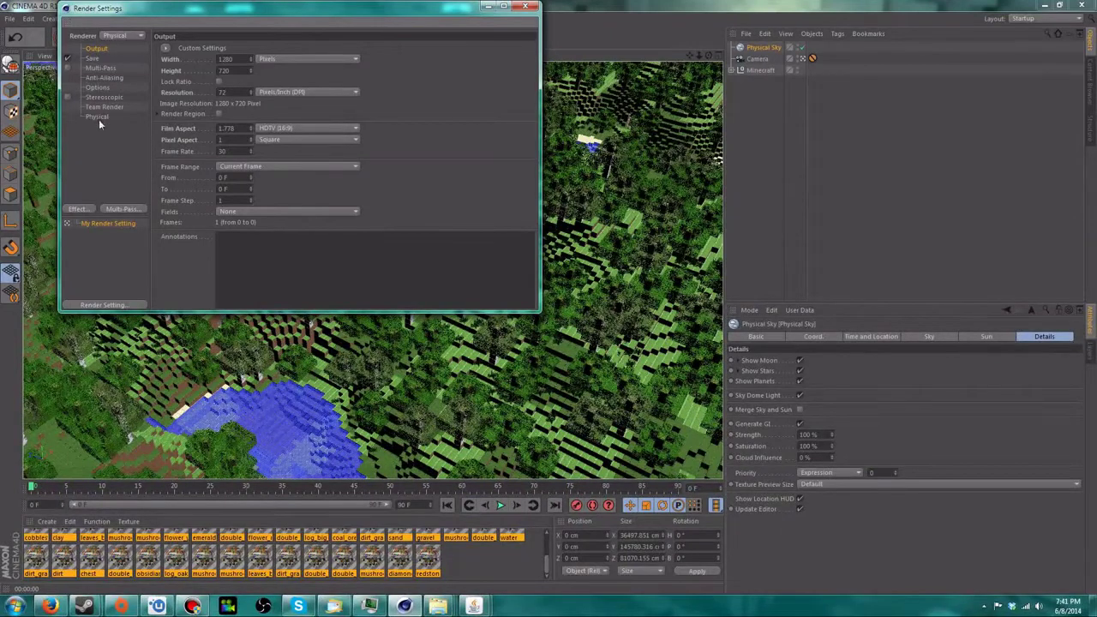
left_click(115, 36)
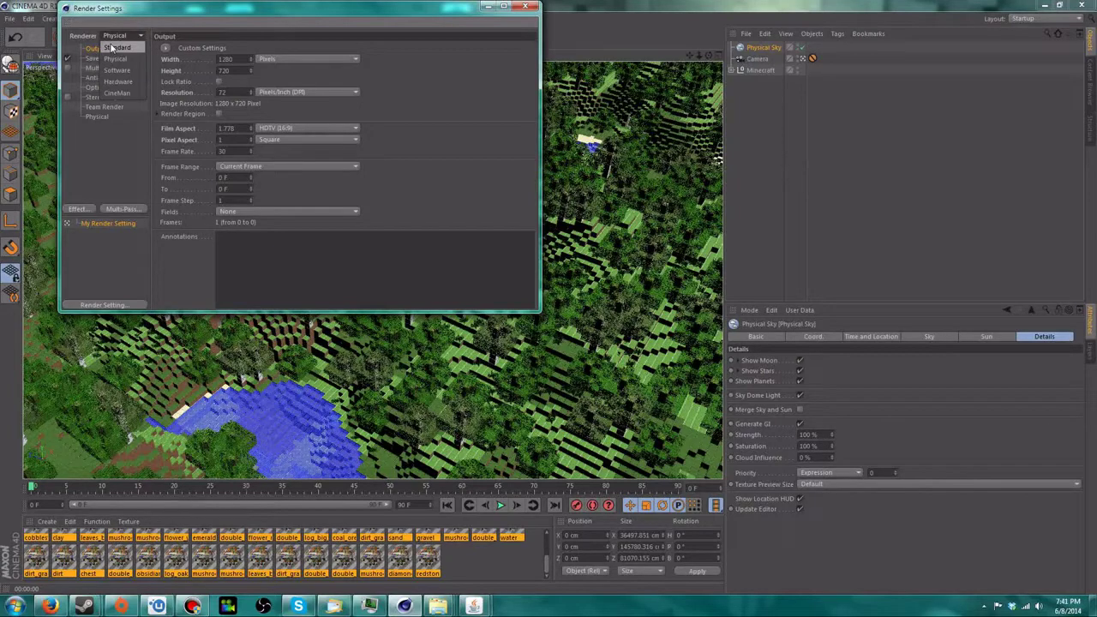
left_click(112, 48)
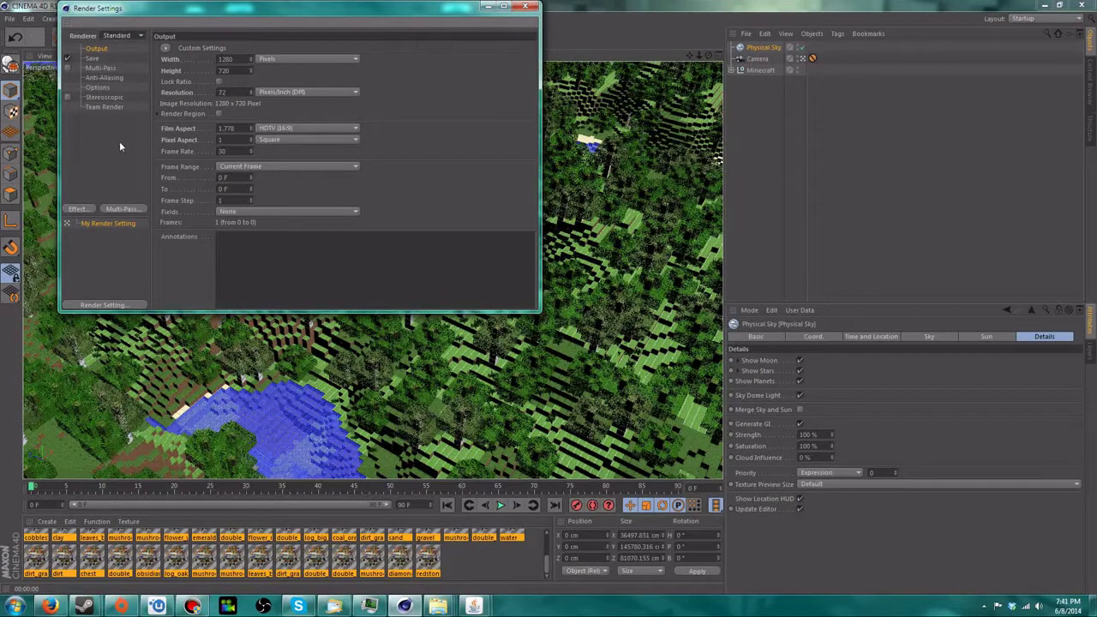
- Add the Ambient Occlusion effect to the render, with its cache enabled and Evaluate Transparency turned on
left_click(91, 208)
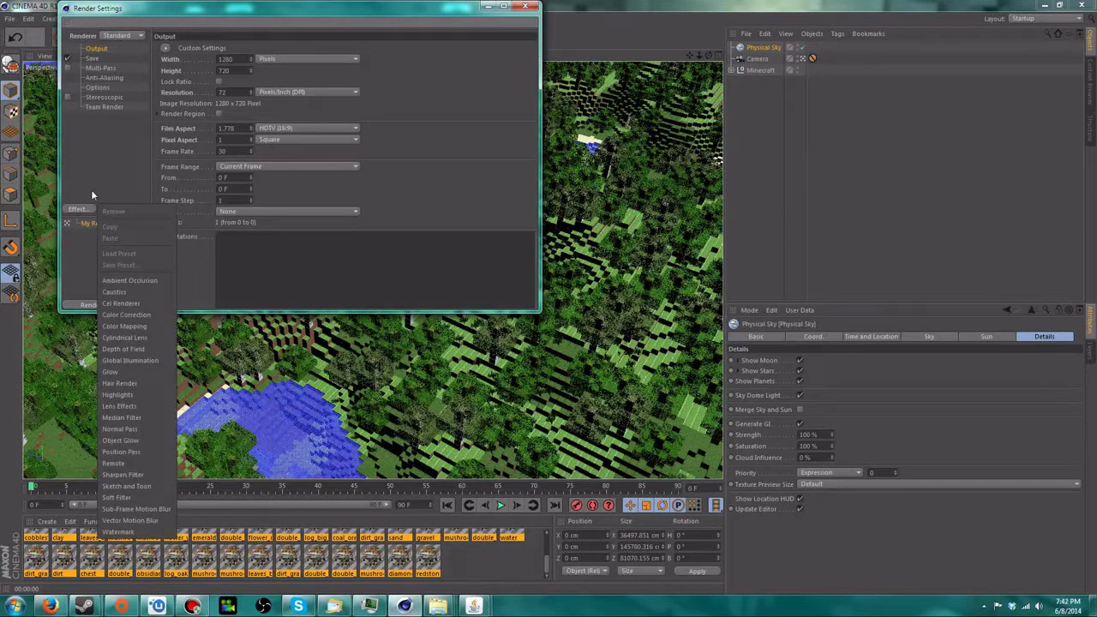
left_click(136, 141)
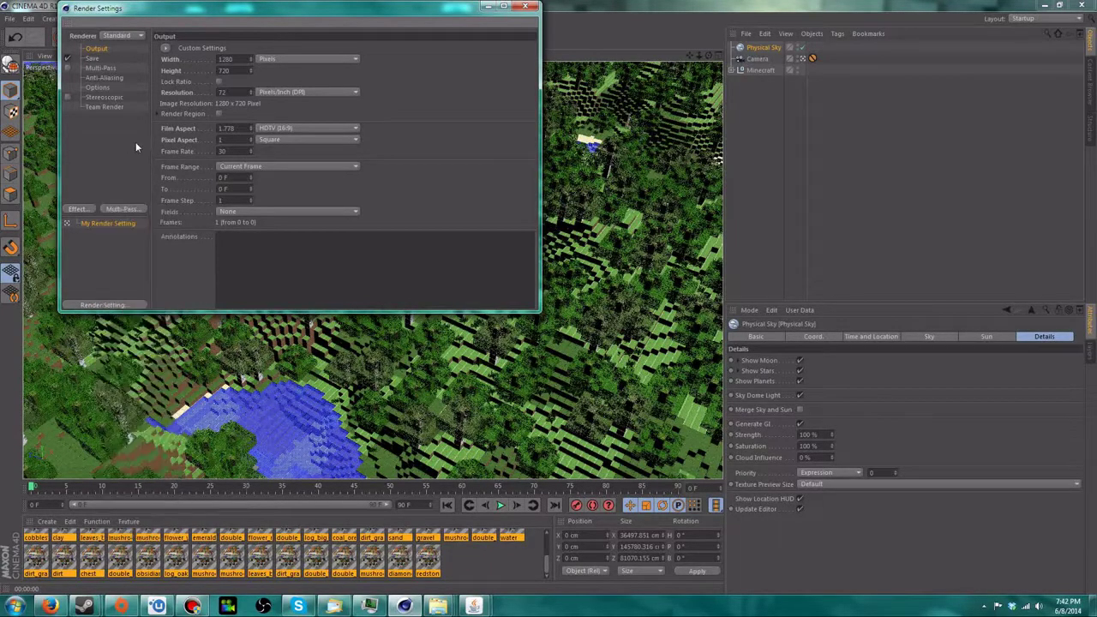
left_click(77, 210)
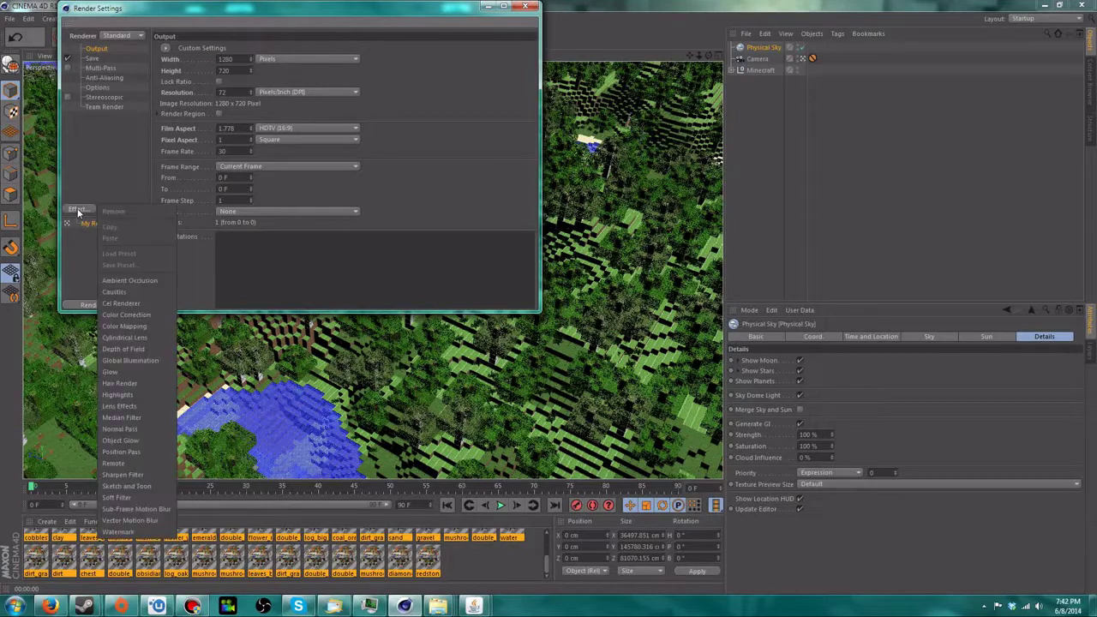
left_click(109, 282)
left_click(187, 49)
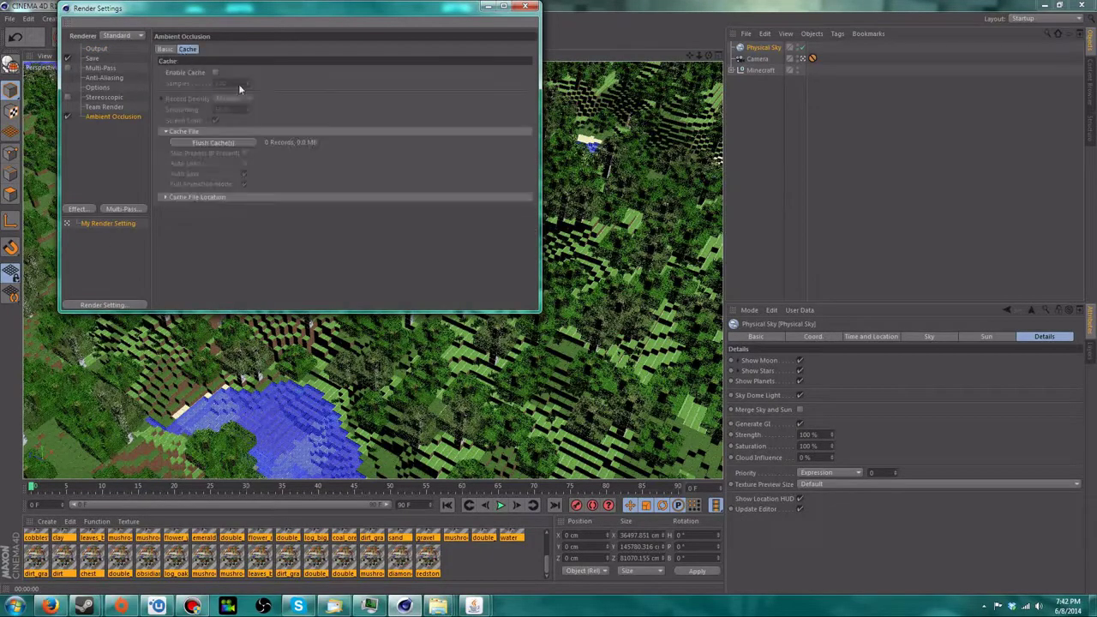
left_click(215, 72)
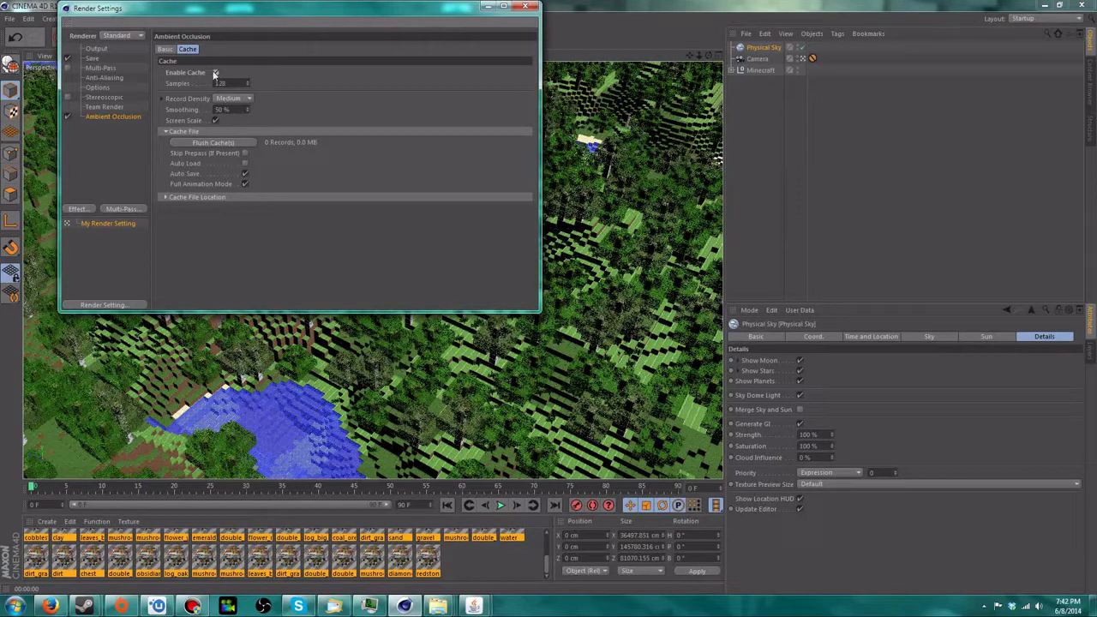
left_click(170, 49)
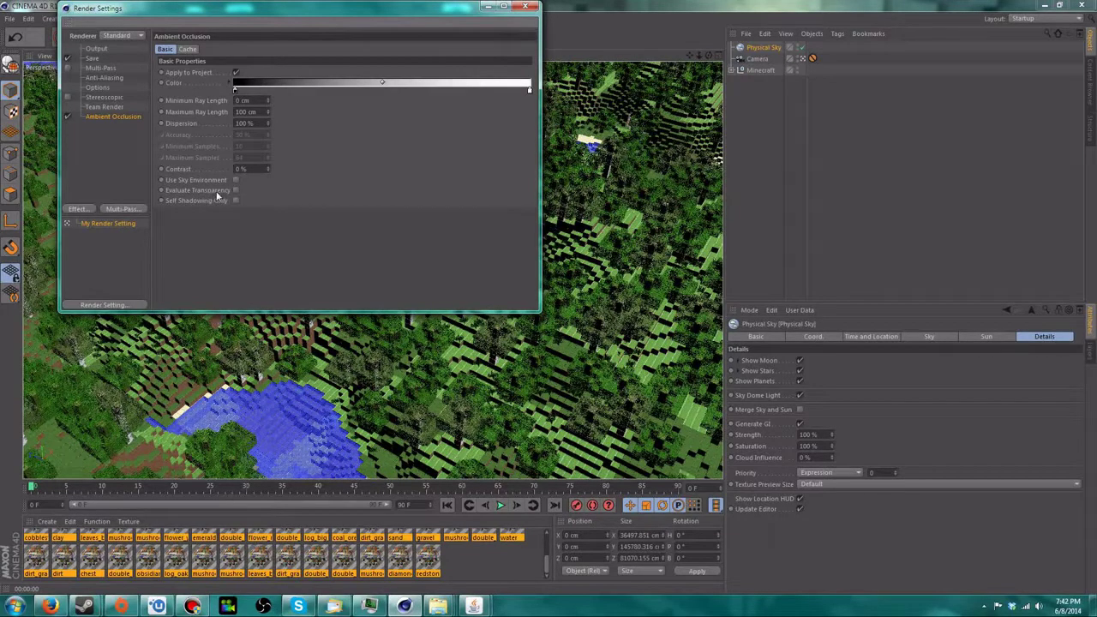
left_click(237, 191)
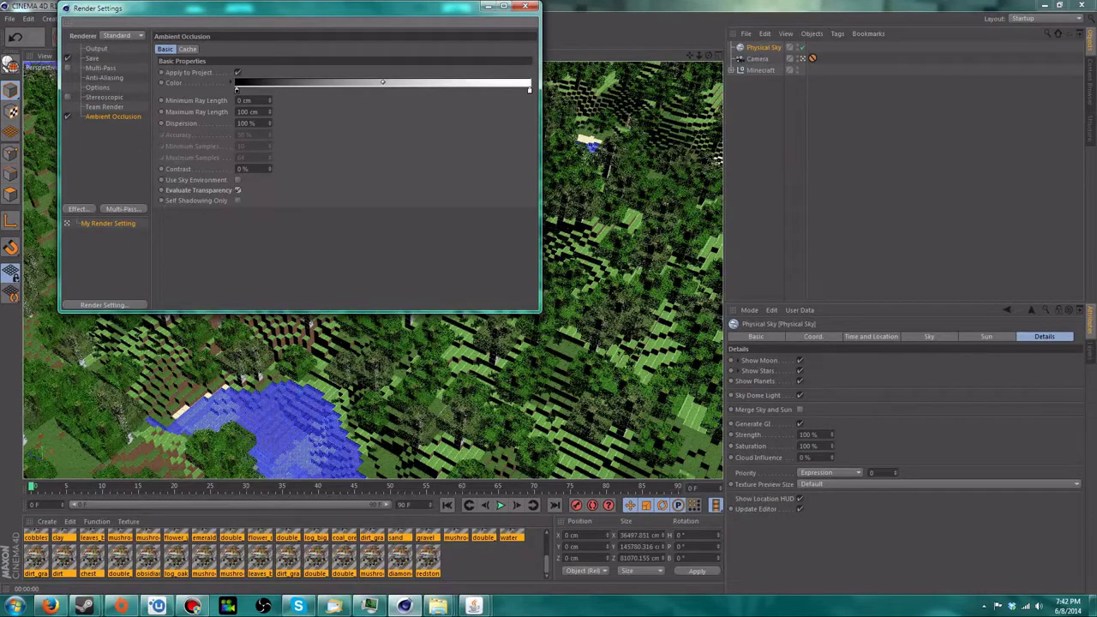
- Add the Global Illumination effect, and set its irradiance cache record density to Low
left_click(77, 209)
left_click(130, 349)
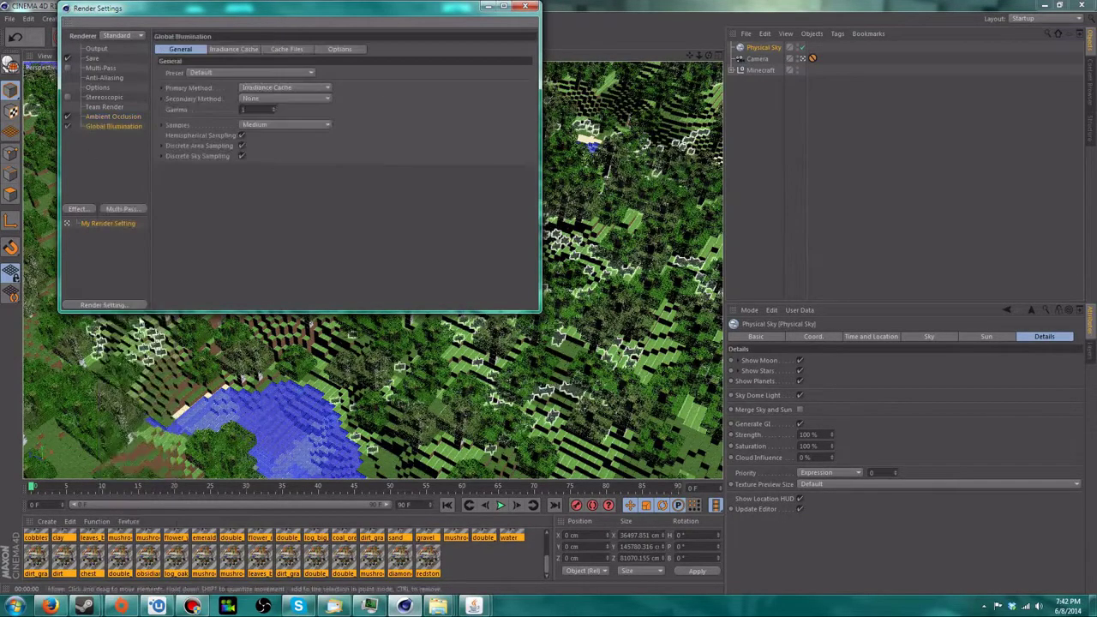
left_click(222, 50)
left_click(244, 73)
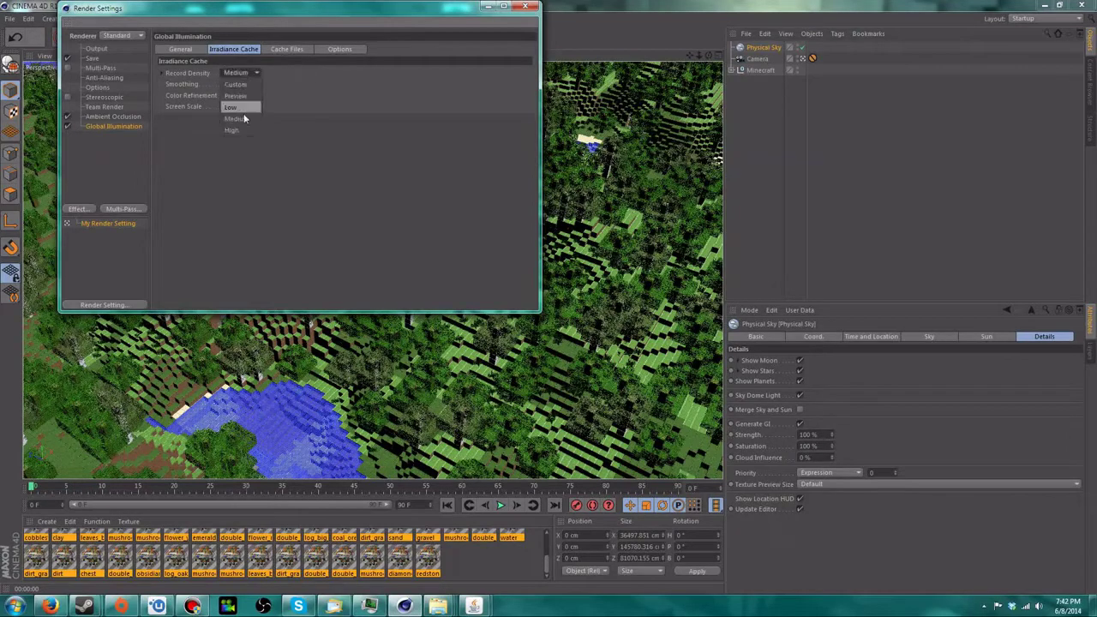
left_click(230, 108)
- Set the Ambient Occlusion cache's record density to Low
left_click(113, 115)
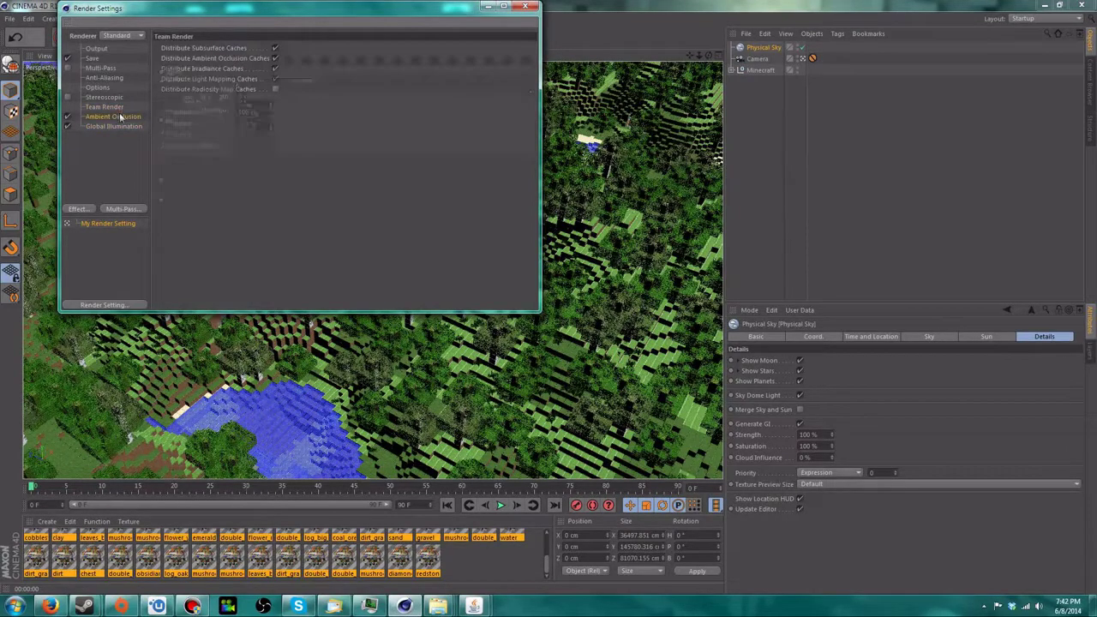
left_click(165, 49)
left_click(188, 49)
left_click(227, 99)
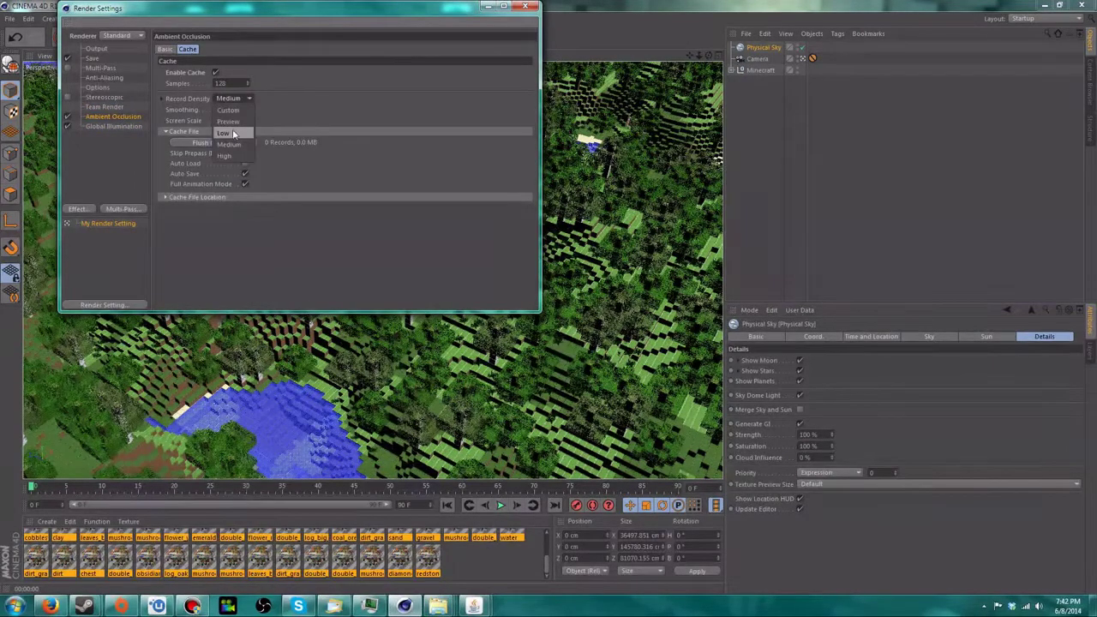
left_click(225, 133)
- Set the Global Illumination samples to Low, and close the render settings
left_click(118, 127)
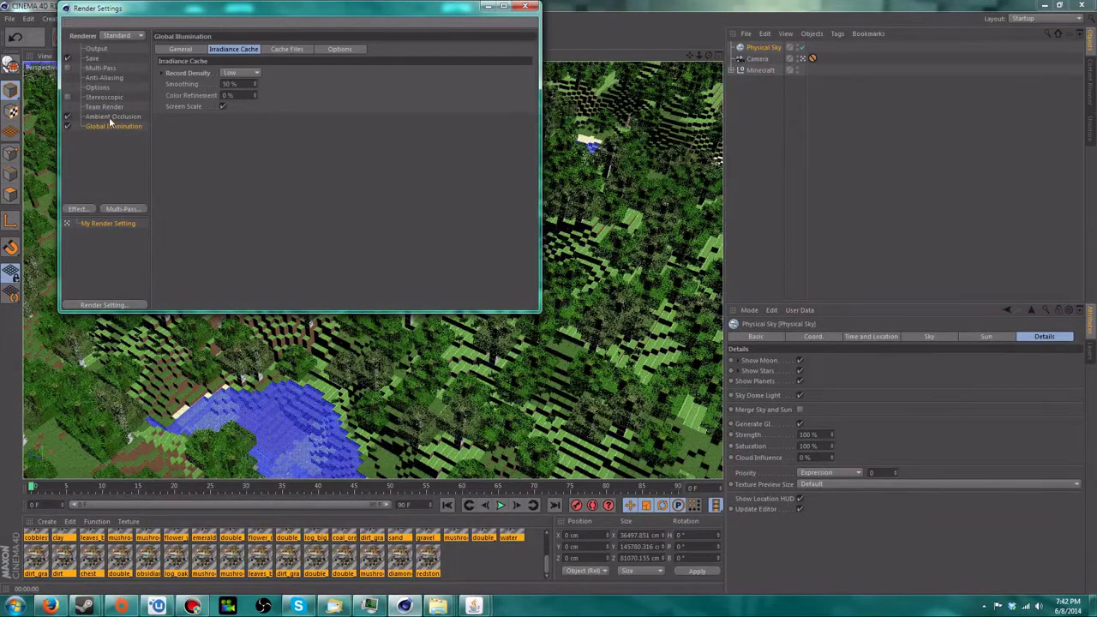
left_click(180, 49)
left_click(254, 126)
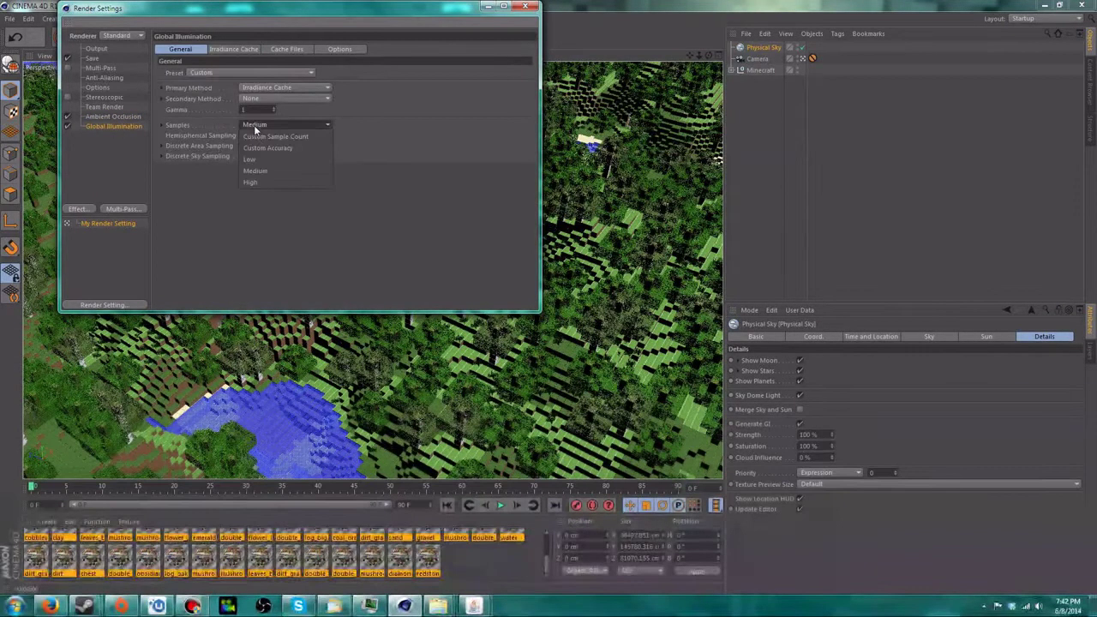
left_click(260, 154)
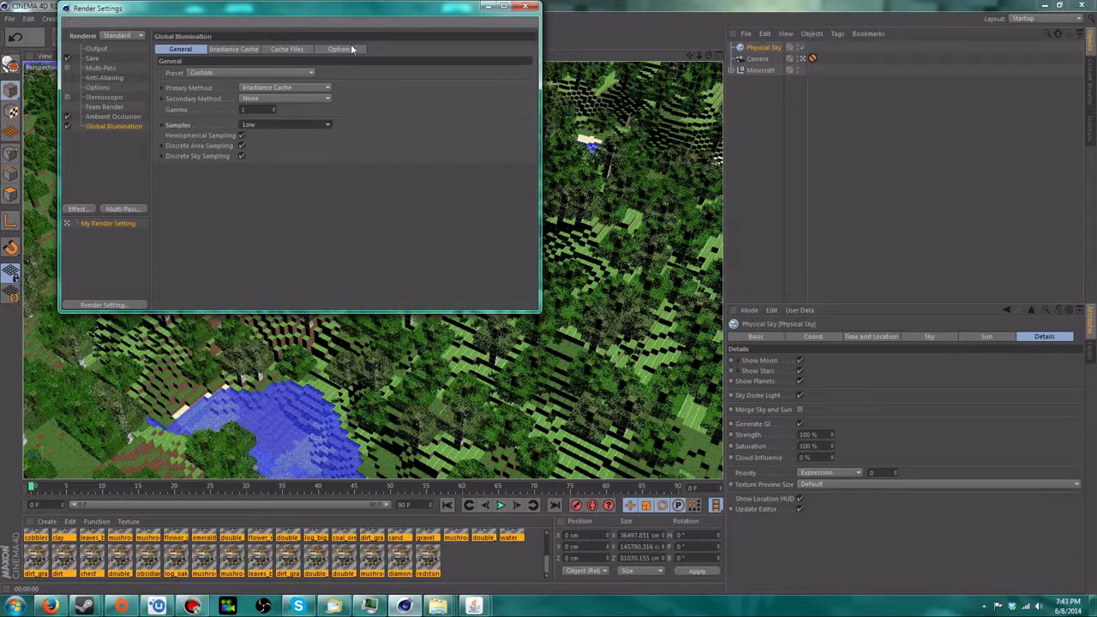
left_click(525, 6)
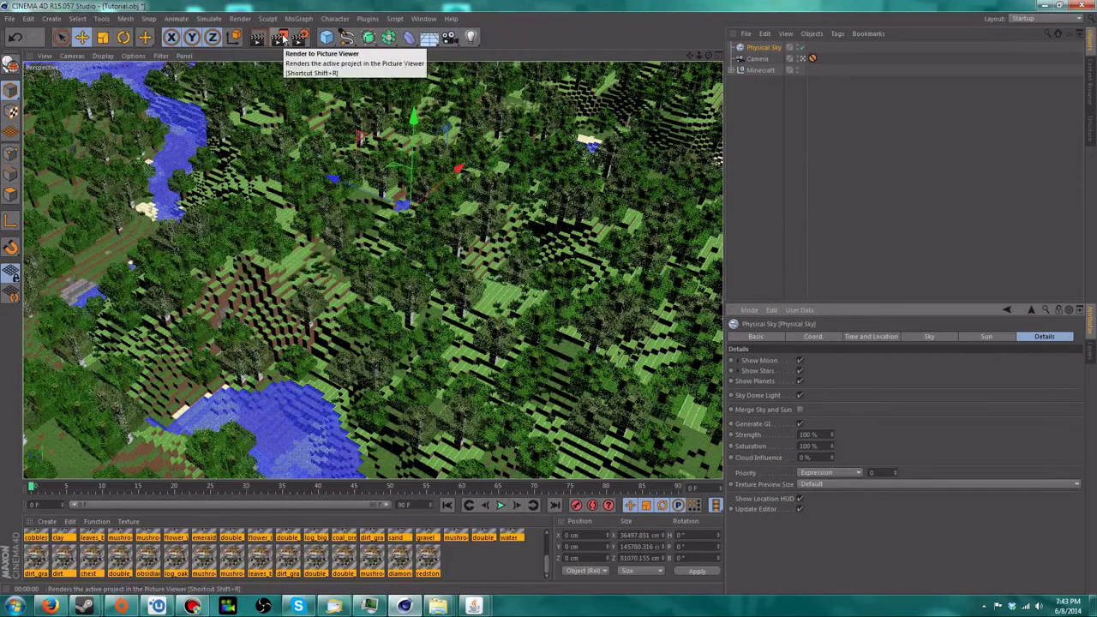
- Render the scene to the Picture Viewer, maximize the viewer, and follow the render up close until it completes
left_click(282, 37)
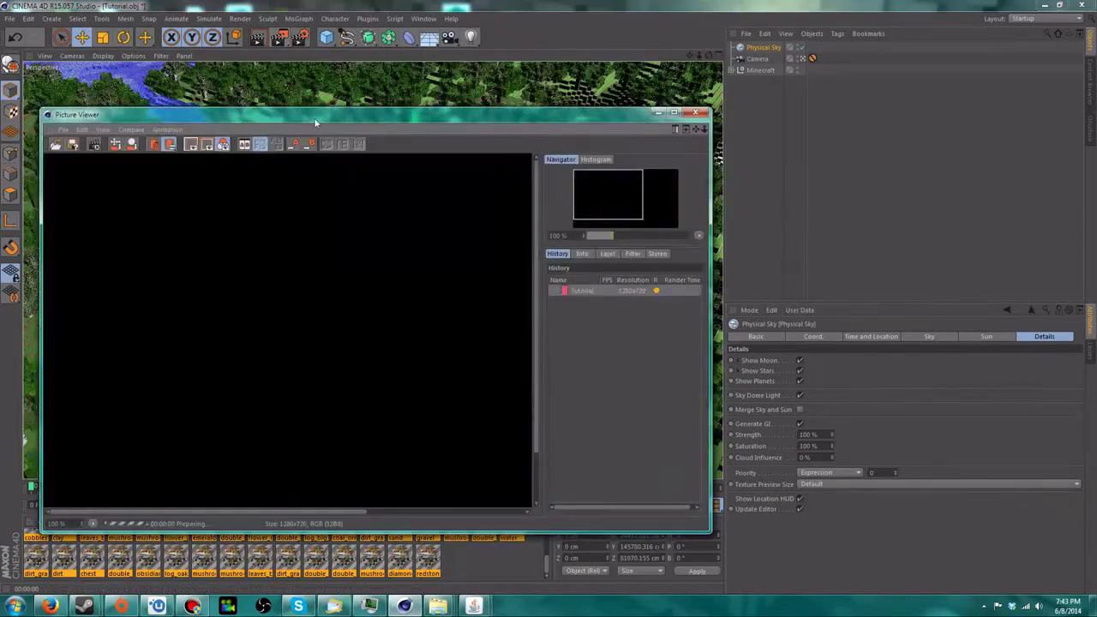
left_click_drag(314, 118, 378, 1)
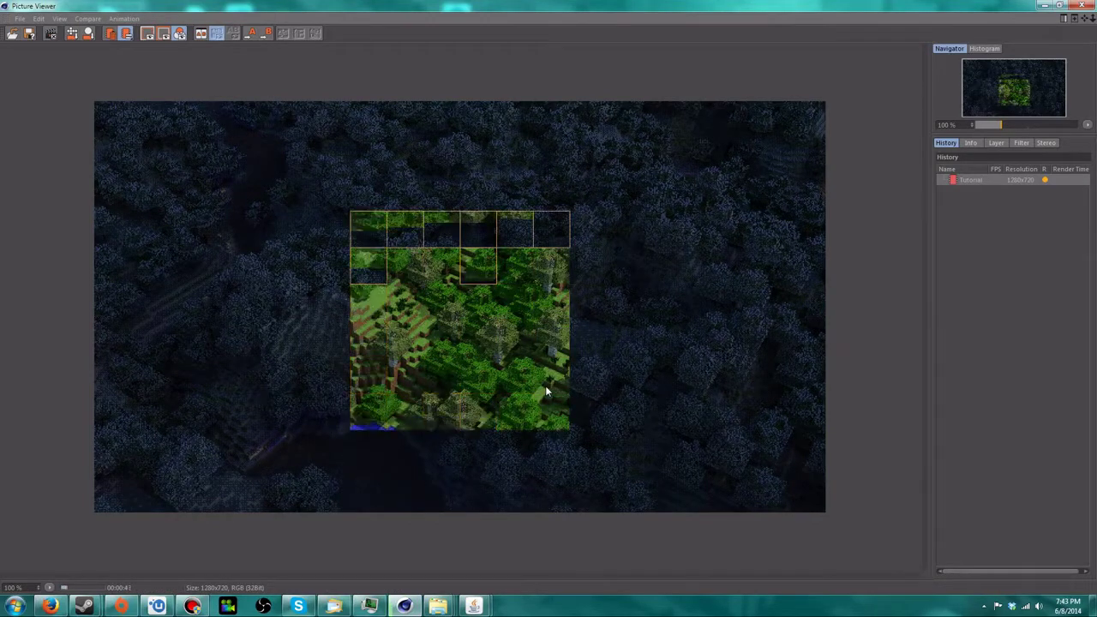
scroll(545, 386, "up", 2)
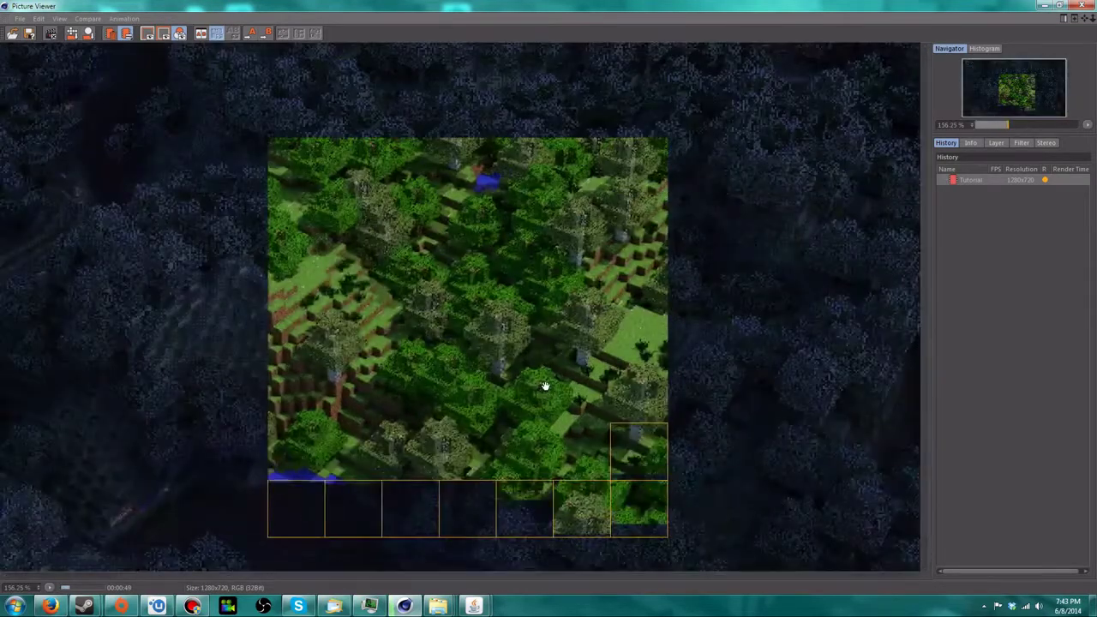
scroll(545, 385, "down", 1)
scroll(545, 385, "down", 2)
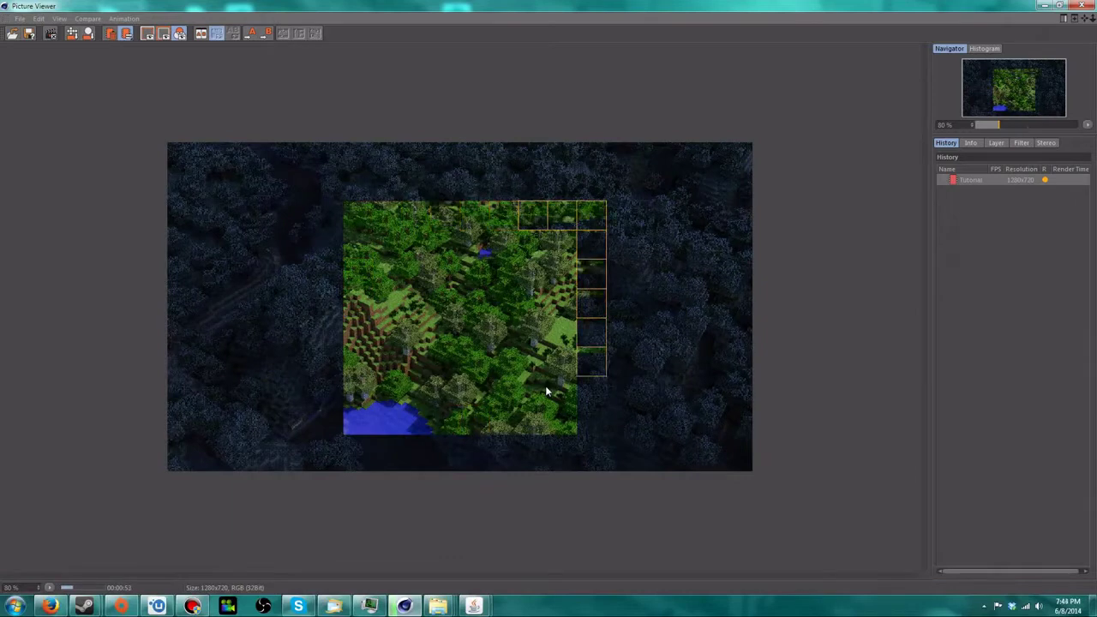
scroll(545, 390, "up", 1)
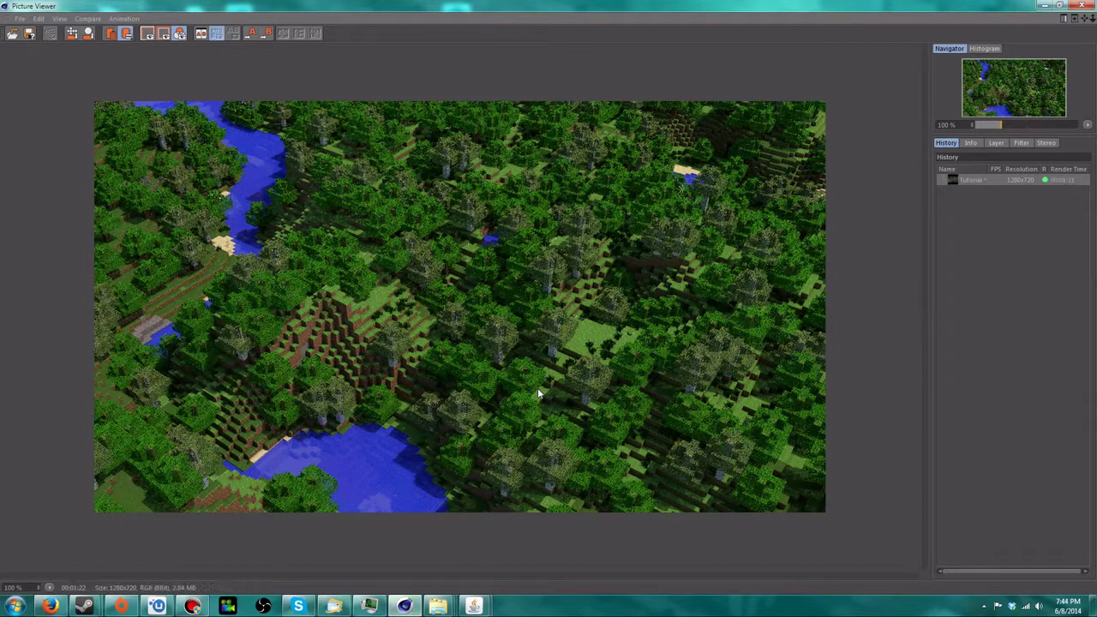
- Examine the finished render at different magnifications and full screen, and place the Picture Viewer as a floating window over the scene
scroll(566, 403, "down", 1)
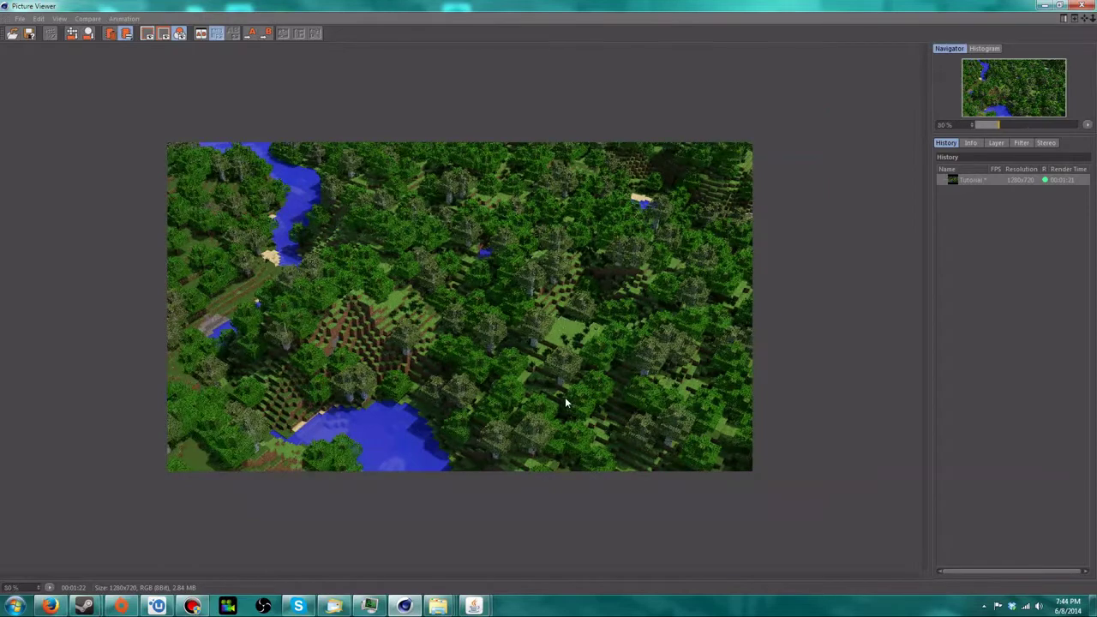
scroll(566, 403, "down", 1)
scroll(566, 403, "up", 1)
scroll(566, 403, "up", 1)
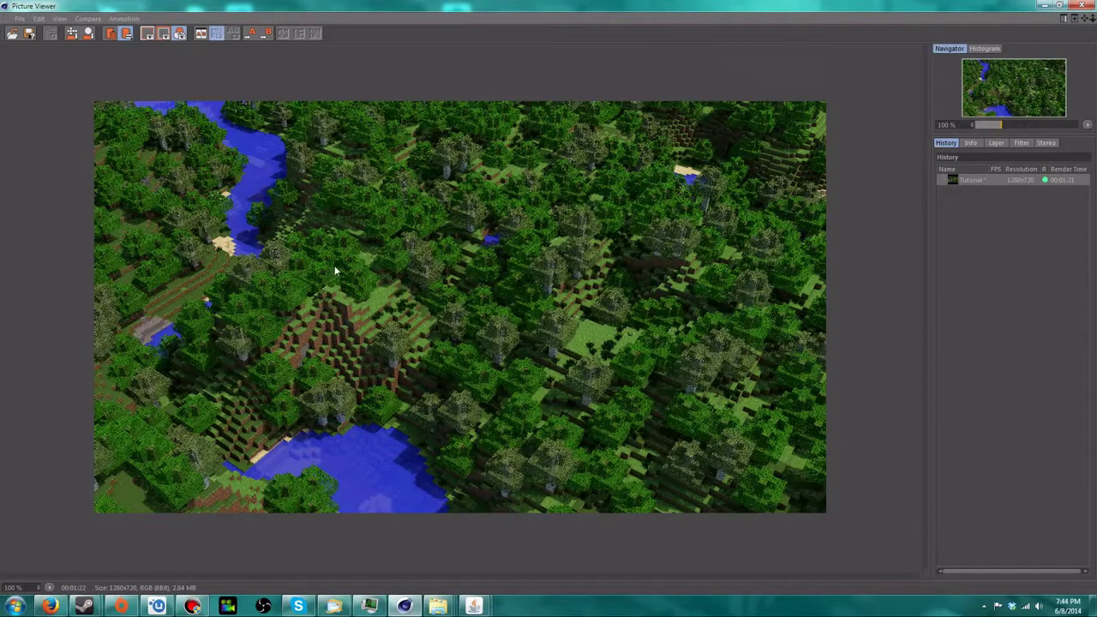
left_click(1042, 5)
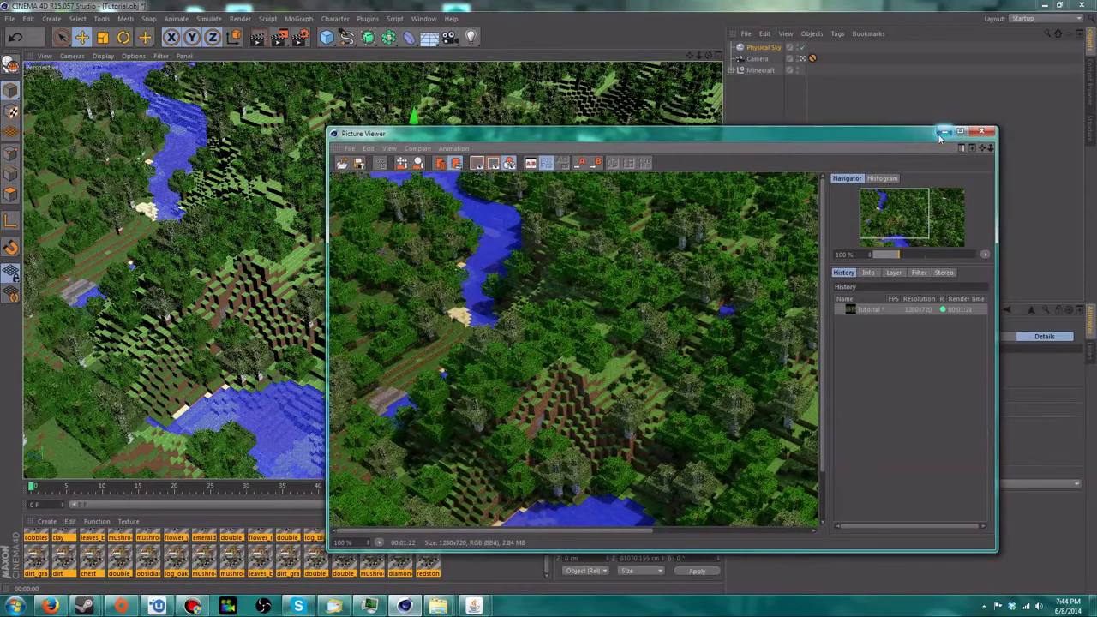
left_click_drag(934, 137, 866, 171)
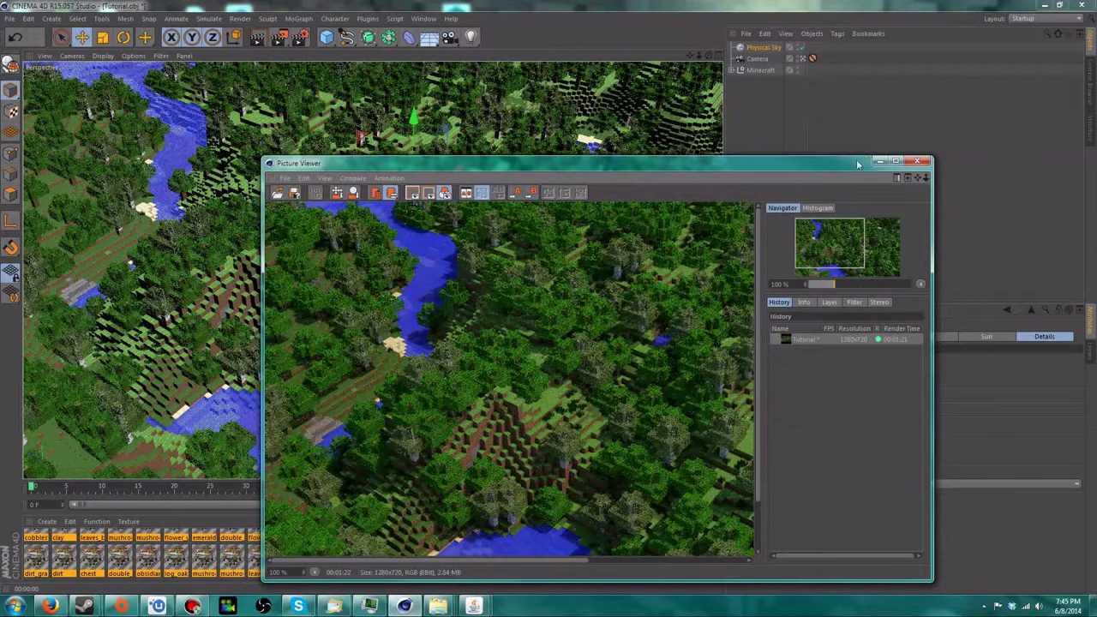
double_click(860, 163)
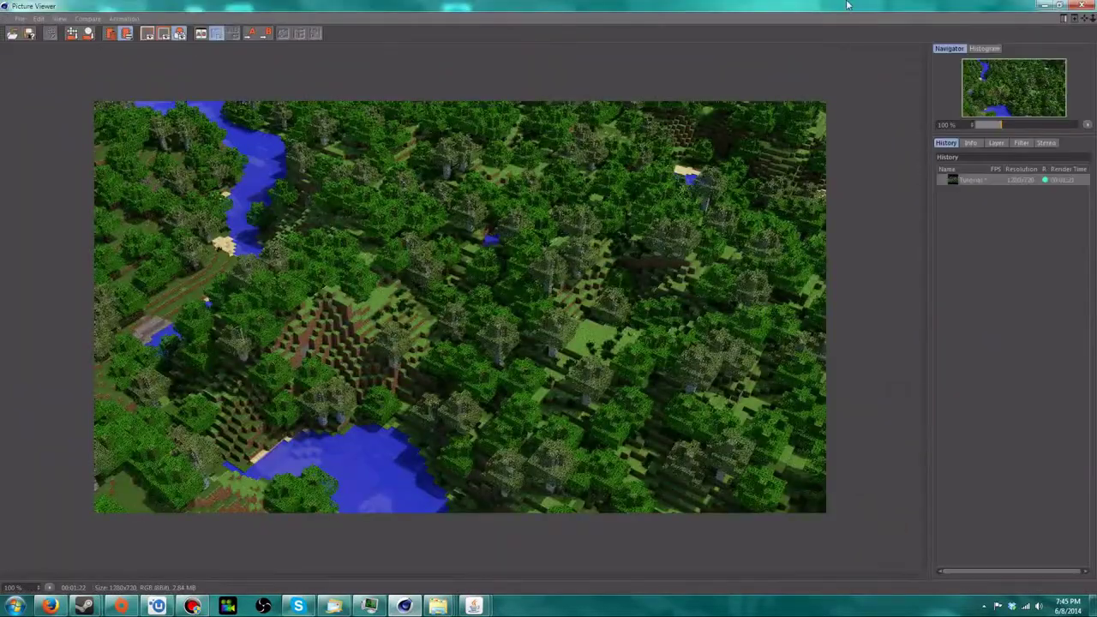
left_click_drag(844, 4, 759, 148)
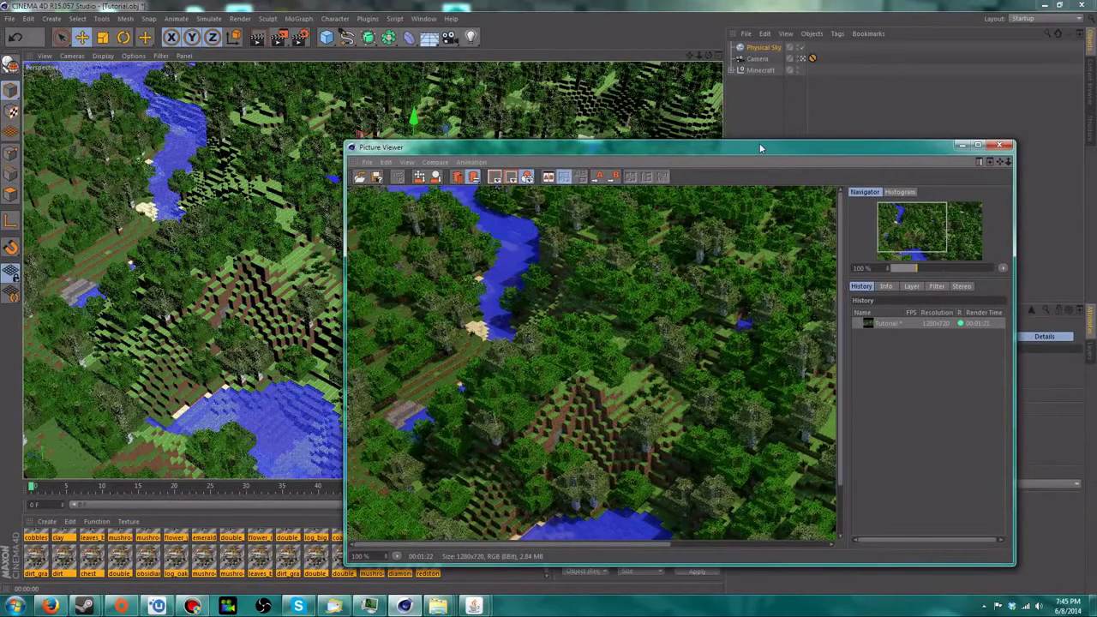